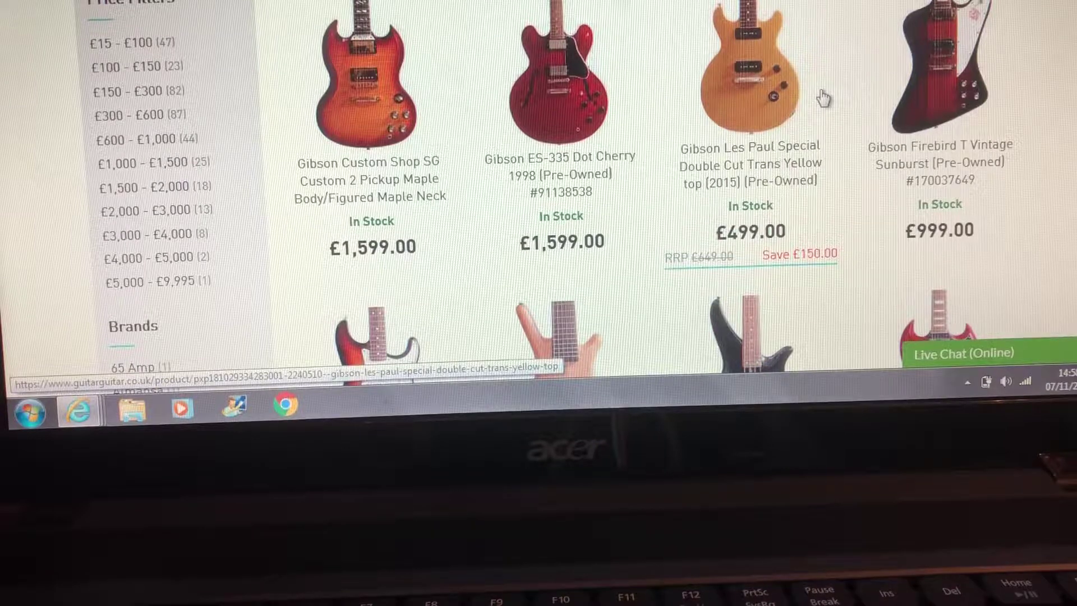
Browse the Gibson Les Paul Special and Fender 50th Anniversary Strat pages, then open the Gibson 61 SG Re-Issue
{"action": "left_click", "coordinate": [774, 102]}
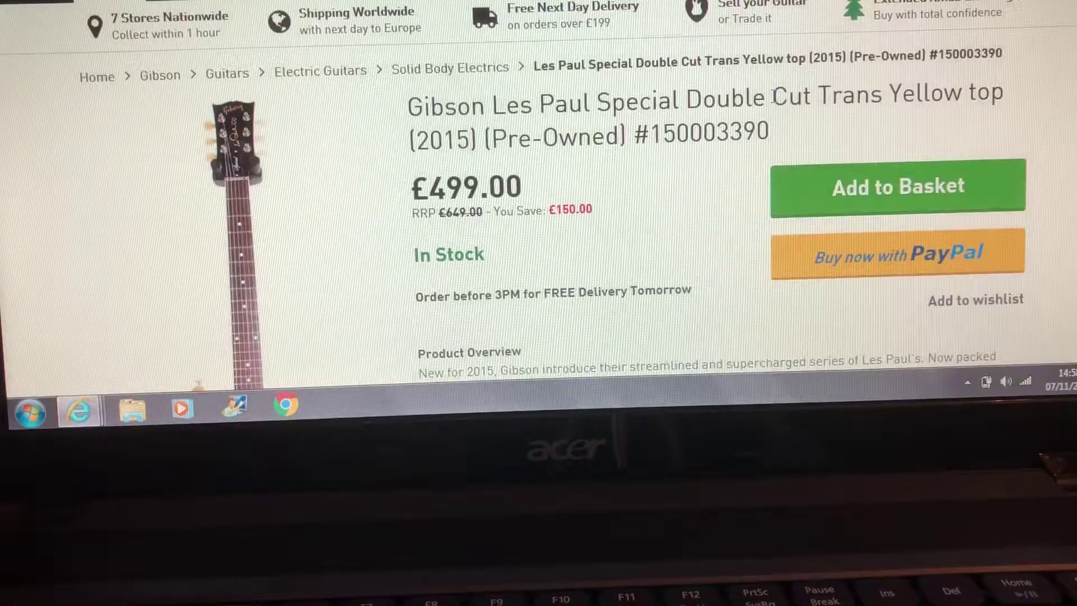
{"action": "scroll", "coordinate": [652, 109], "scroll_direction": "down", "scroll_amount": 1}
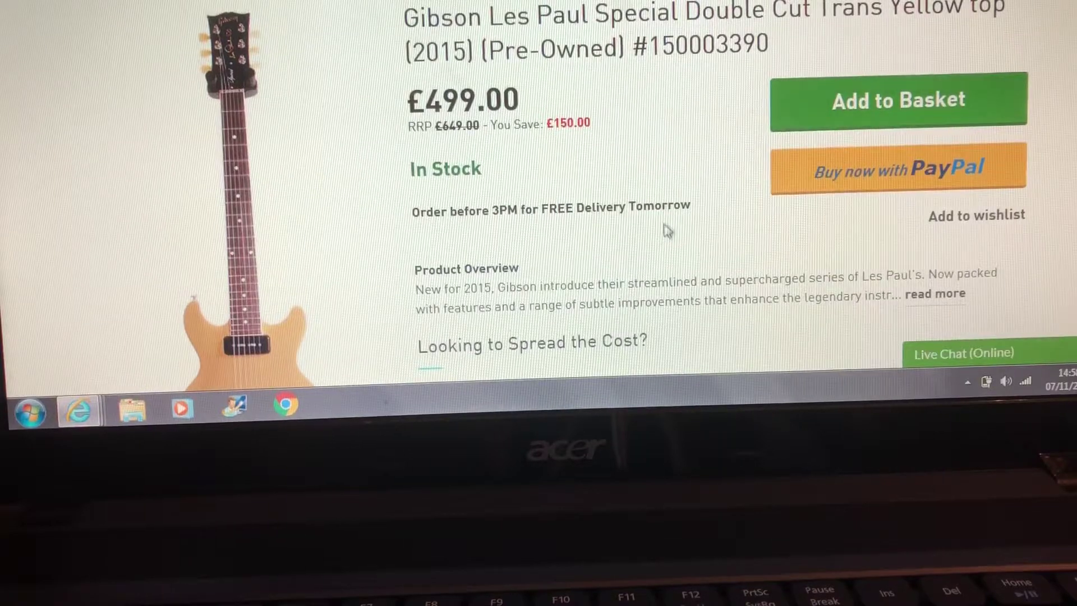
{"action": "scroll", "coordinate": [664, 227], "scroll_direction": "down", "scroll_amount": 3}
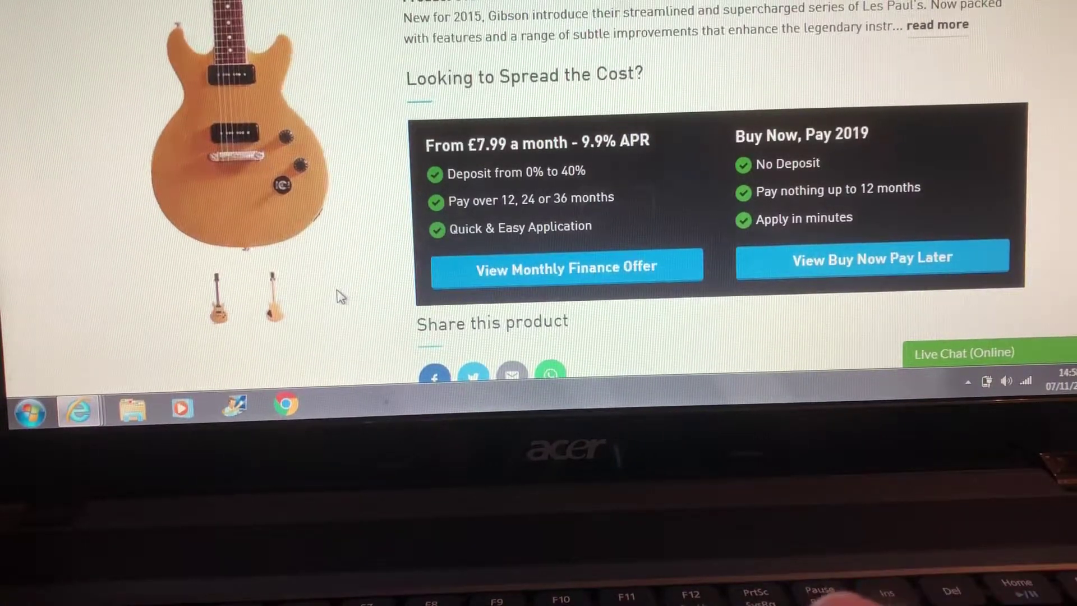
{"action": "scroll", "coordinate": [340, 296], "scroll_direction": "down", "scroll_amount": 3}
{"action": "scroll", "coordinate": [336, 292], "scroll_direction": "down", "scroll_amount": 2}
{"action": "scroll", "coordinate": [341, 297], "scroll_direction": "down", "scroll_amount": 2}
{"action": "scroll", "coordinate": [340, 296], "scroll_direction": "down", "scroll_amount": 5}
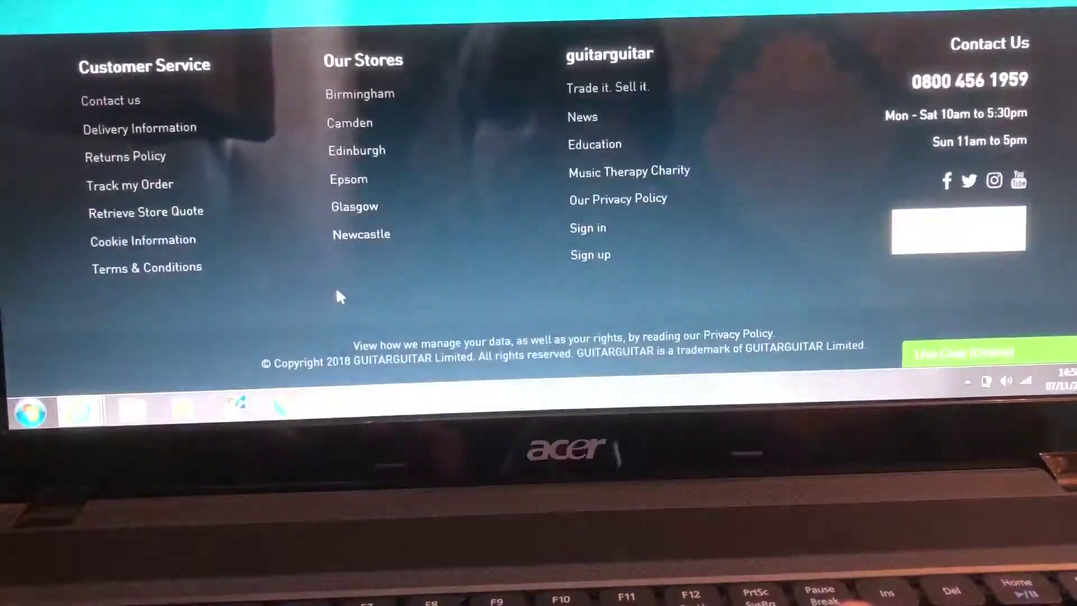
{"action": "scroll", "coordinate": [338, 296], "scroll_direction": "up", "scroll_amount": 3}
{"action": "scroll", "coordinate": [336, 287], "scroll_direction": "up", "scroll_amount": 5}
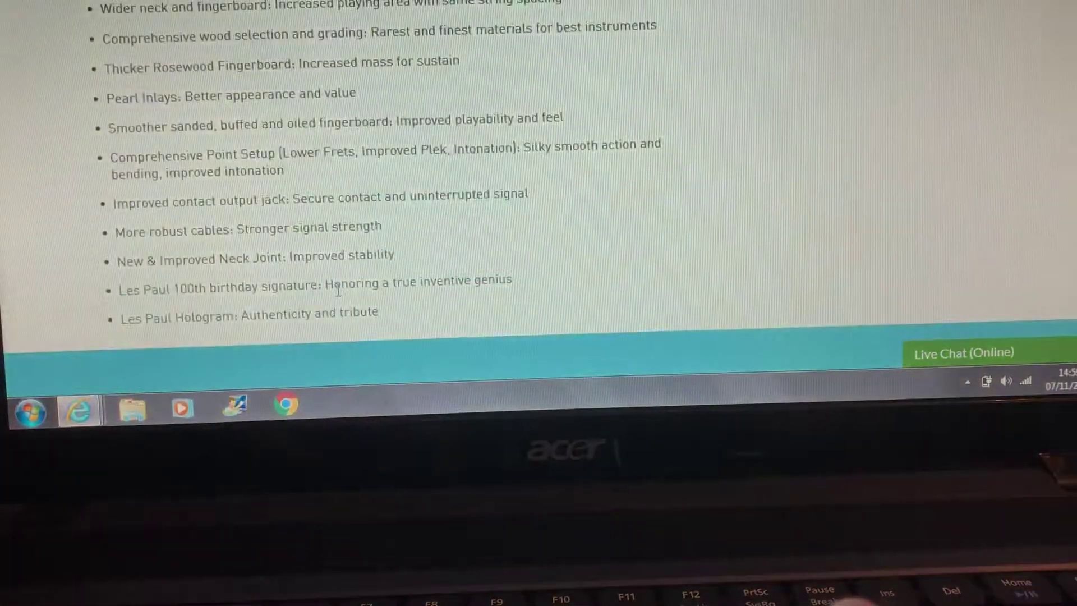
{"action": "scroll", "coordinate": [338, 289], "scroll_direction": "up", "scroll_amount": 3}
{"action": "scroll", "coordinate": [339, 290], "scroll_direction": "down", "scroll_amount": 1}
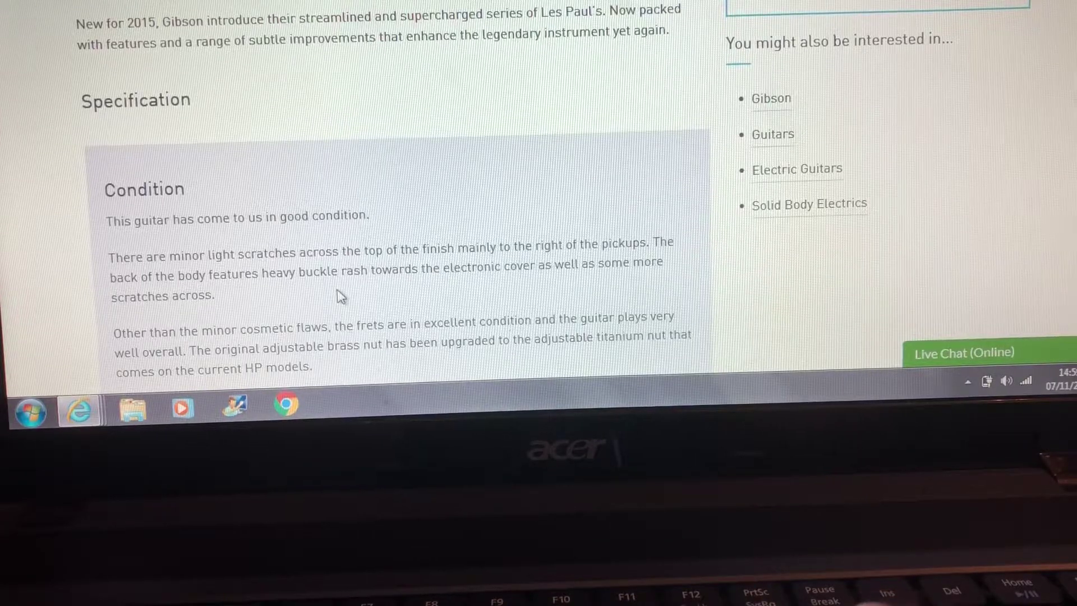
{"action": "scroll", "coordinate": [341, 296], "scroll_direction": "down", "scroll_amount": 3}
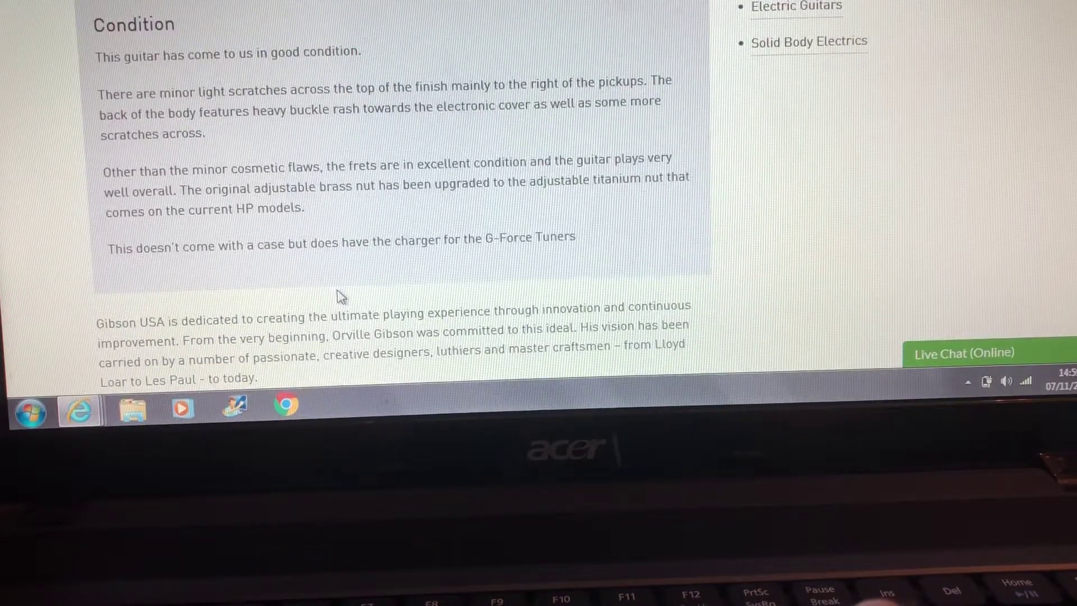
{"action": "scroll", "coordinate": [341, 297], "scroll_direction": "up", "scroll_amount": 5}
{"action": "scroll", "coordinate": [341, 297], "scroll_direction": "up", "scroll_amount": 5}
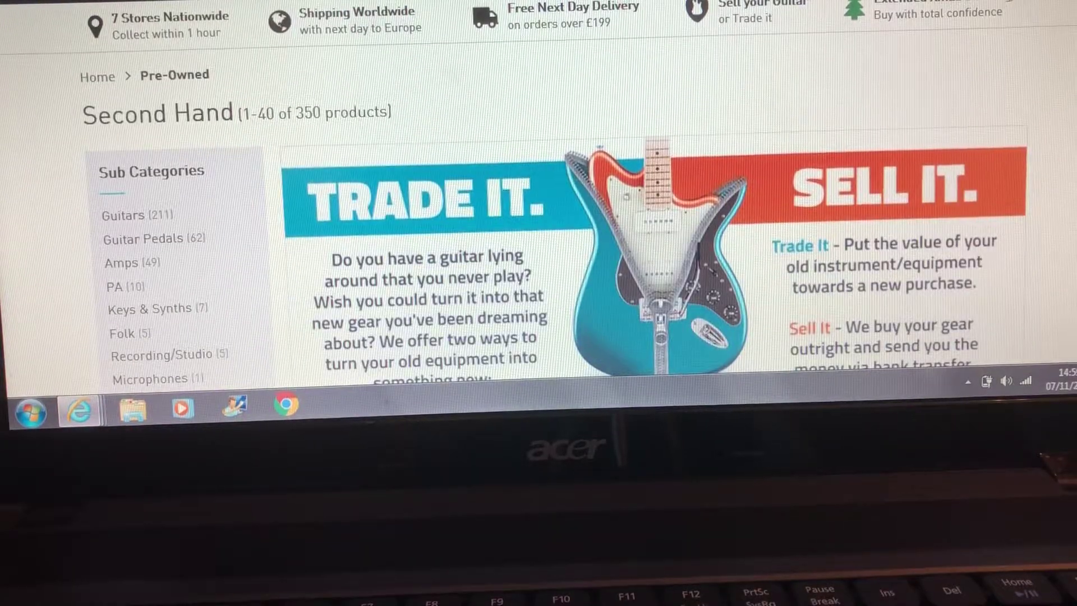
{"action": "scroll", "coordinate": [538, 210], "scroll_direction": "down", "scroll_amount": 5}
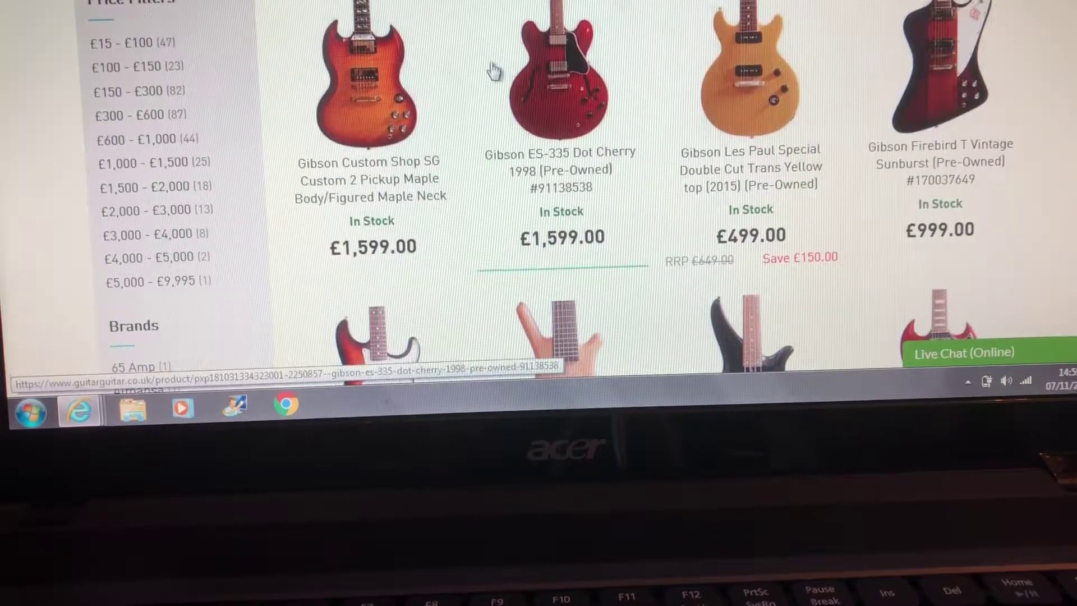
{"action": "scroll", "coordinate": [498, 101], "scroll_direction": "down", "scroll_amount": 2}
{"action": "scroll", "coordinate": [500, 116], "scroll_direction": "down", "scroll_amount": 1}
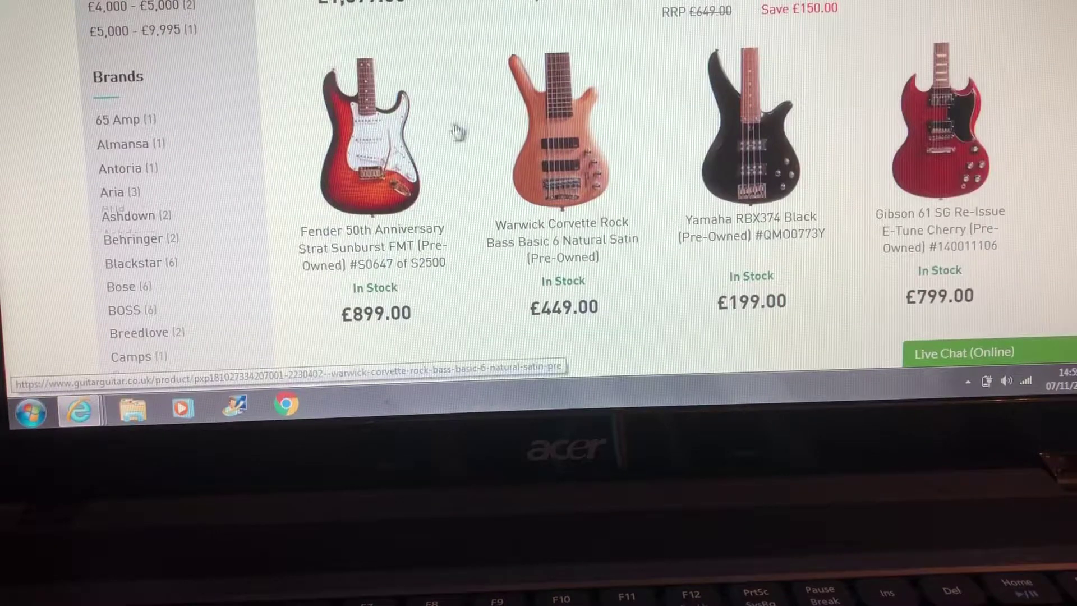
{"action": "left_click", "coordinate": [390, 138]}
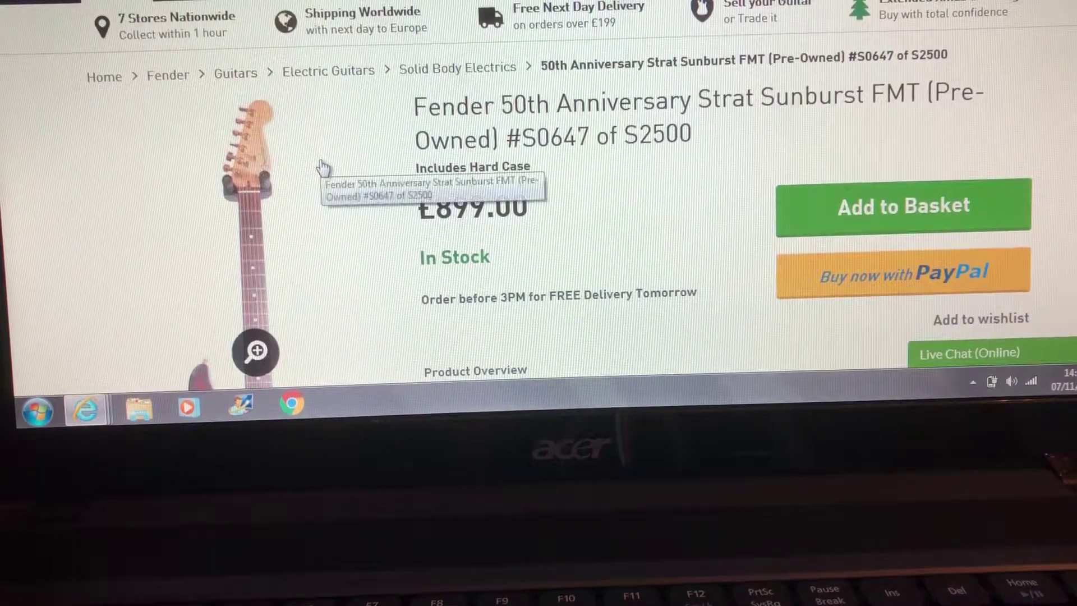
{"action": "scroll", "coordinate": [323, 167], "scroll_direction": "down", "scroll_amount": 4}
{"action": "scroll", "coordinate": [324, 167], "scroll_direction": "up", "scroll_amount": 1}
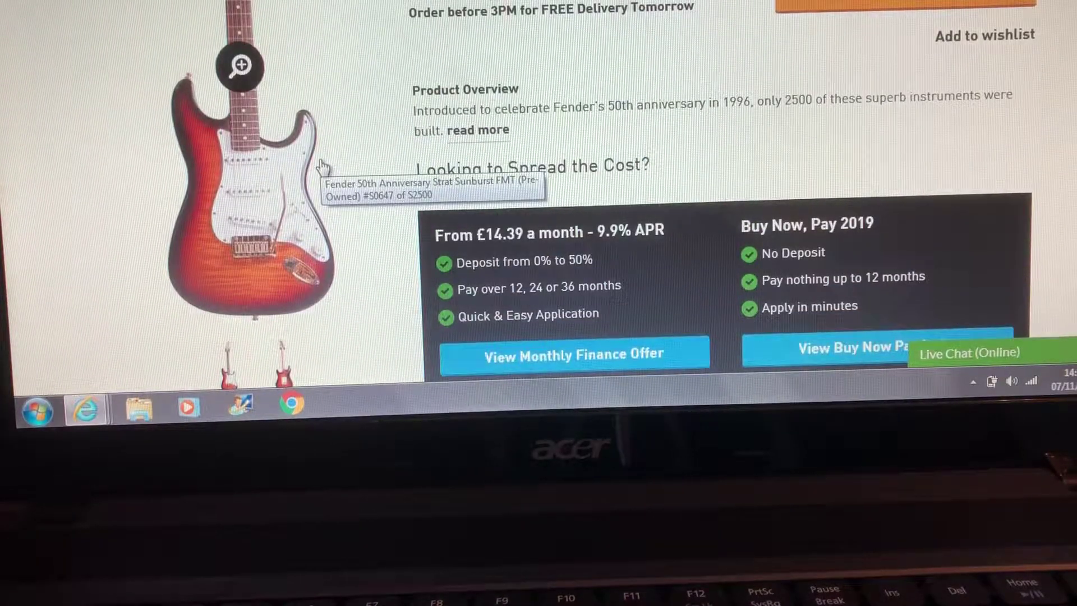
{"action": "scroll", "coordinate": [323, 167], "scroll_direction": "up", "scroll_amount": 1}
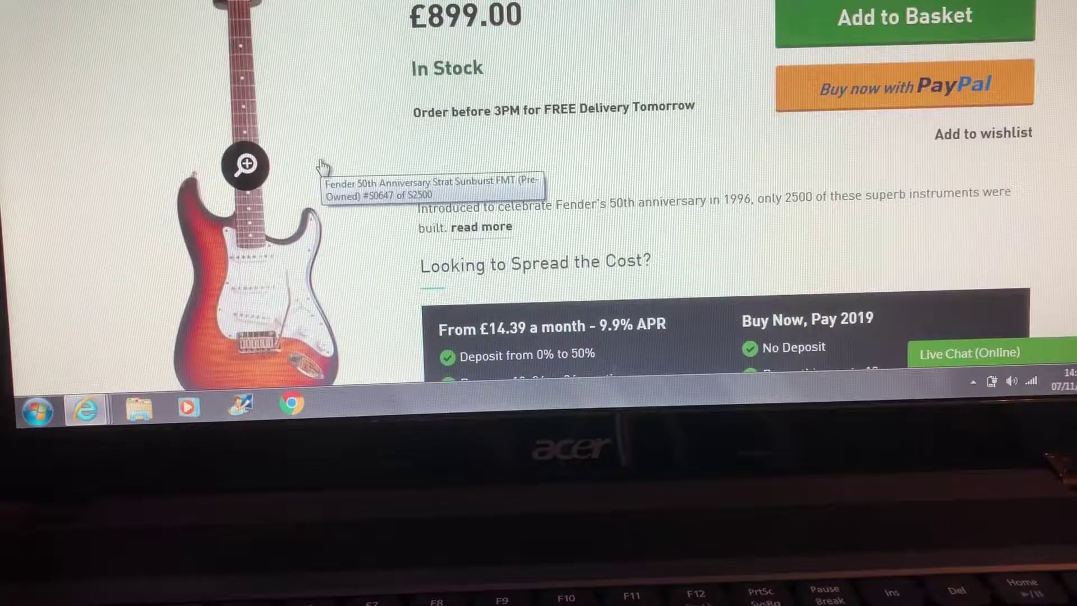
{"action": "scroll", "coordinate": [323, 166], "scroll_direction": "down", "scroll_amount": 2}
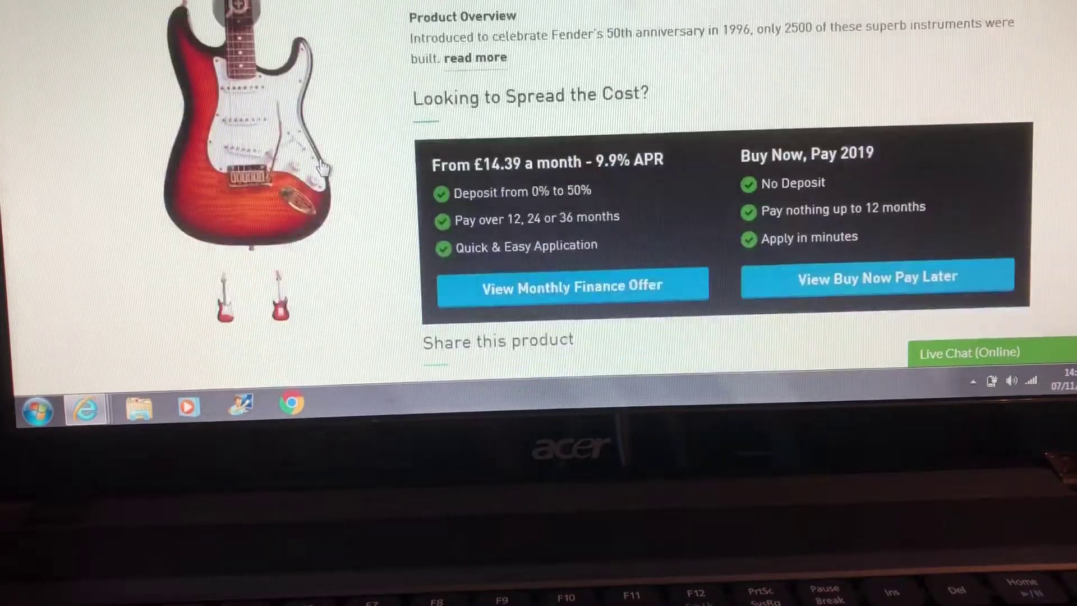
{"action": "scroll", "coordinate": [323, 167], "scroll_direction": "down", "scroll_amount": 2}
{"action": "scroll", "coordinate": [323, 166], "scroll_direction": "down", "scroll_amount": 3}
{"action": "scroll", "coordinate": [323, 166], "scroll_direction": "down", "scroll_amount": 3}
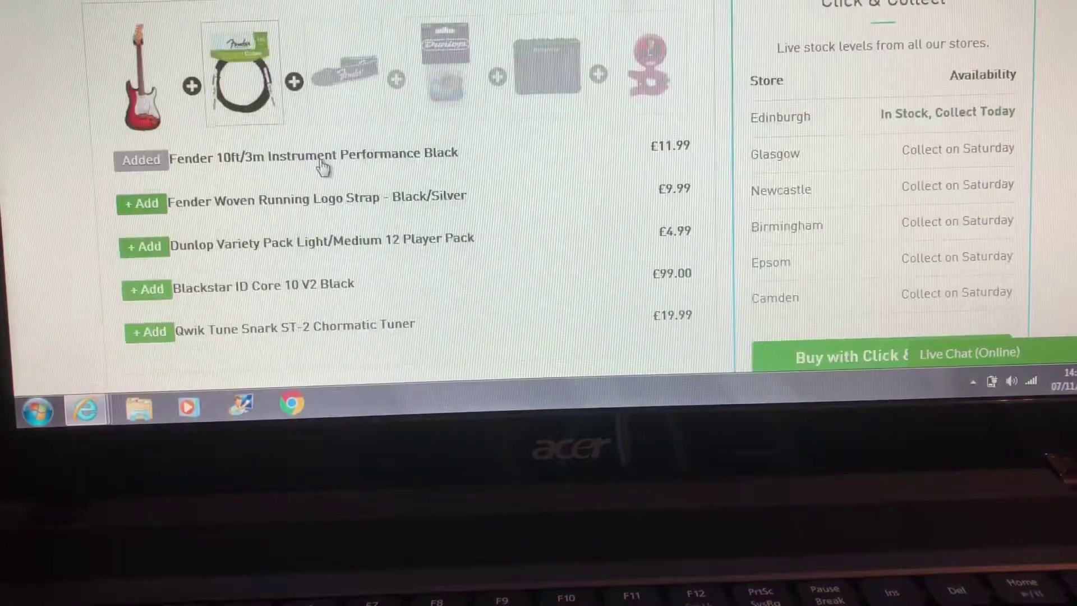
{"action": "scroll", "coordinate": [324, 167], "scroll_direction": "down", "scroll_amount": 2}
{"action": "scroll", "coordinate": [323, 166], "scroll_direction": "down", "scroll_amount": 2}
{"action": "scroll", "coordinate": [323, 166], "scroll_direction": "down", "scroll_amount": 1}
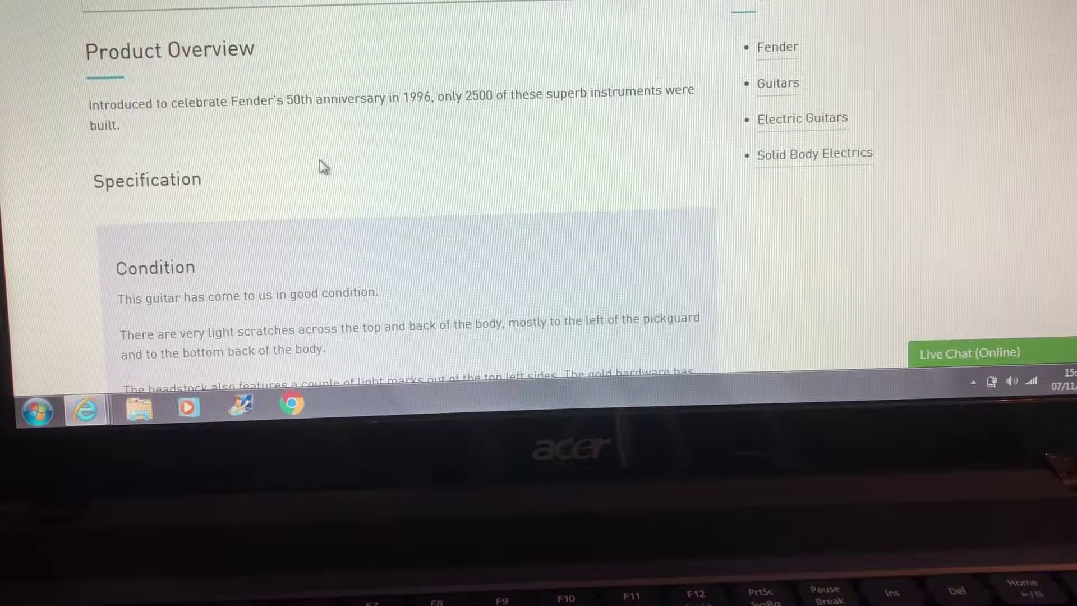
{"action": "scroll", "coordinate": [321, 165], "scroll_direction": "down", "scroll_amount": 3}
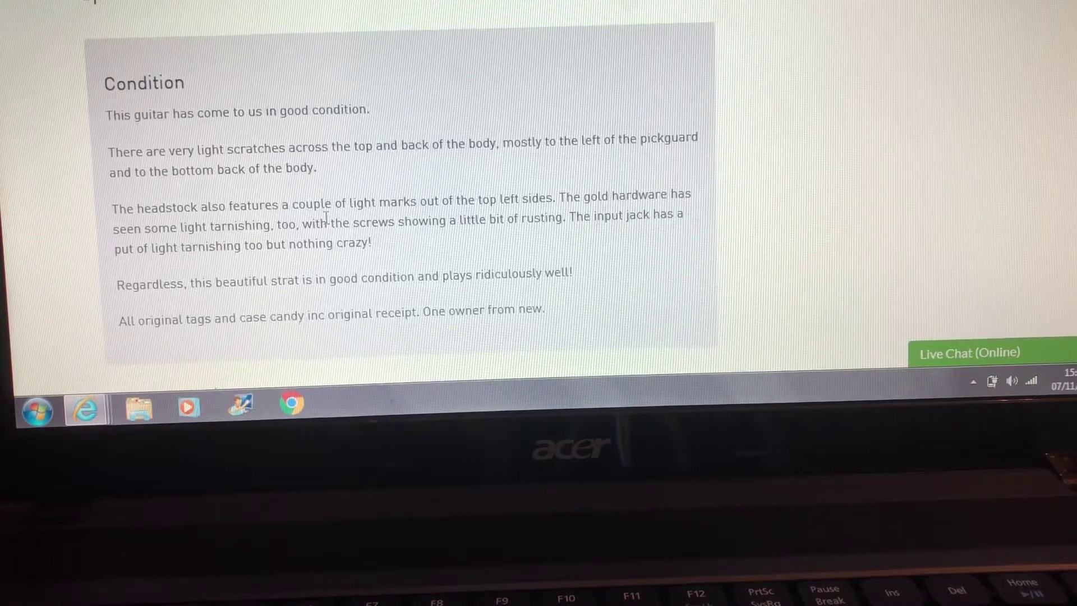
{"action": "scroll", "coordinate": [328, 224], "scroll_direction": "down", "scroll_amount": 4}
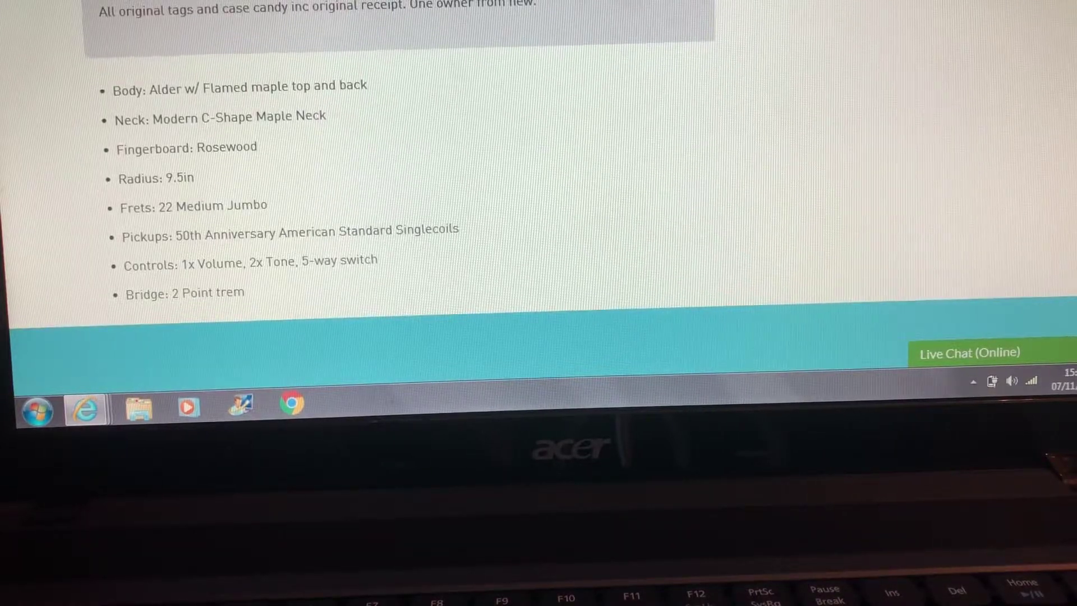
{"action": "scroll", "coordinate": [308, 108], "scroll_direction": "up", "scroll_amount": 4}
{"action": "scroll", "coordinate": [309, 108], "scroll_direction": "up", "scroll_amount": 4}
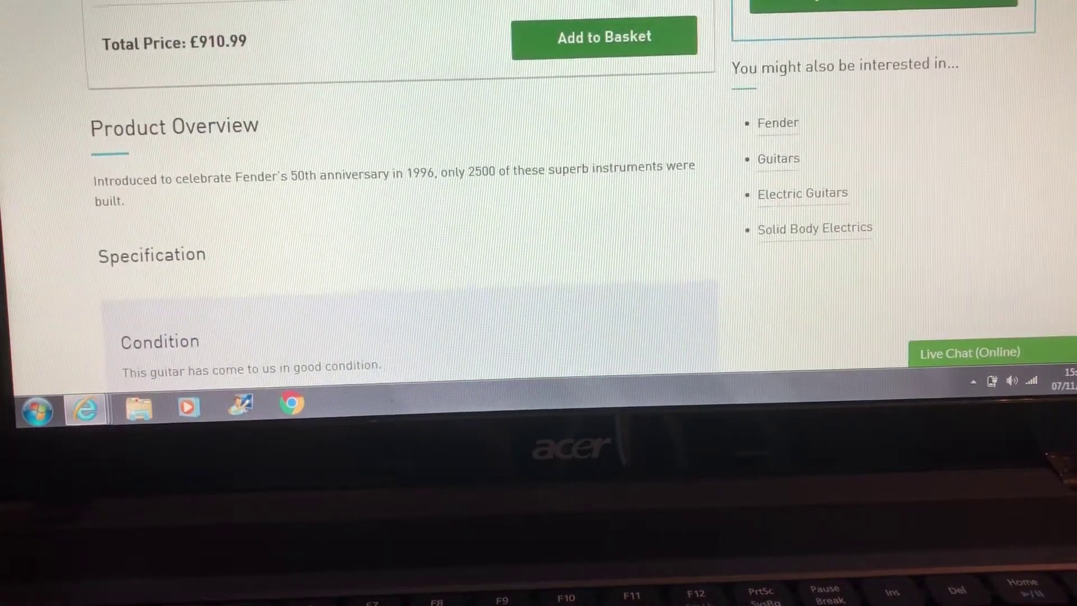
{"action": "scroll", "coordinate": [318, 68], "scroll_direction": "up", "scroll_amount": 4}
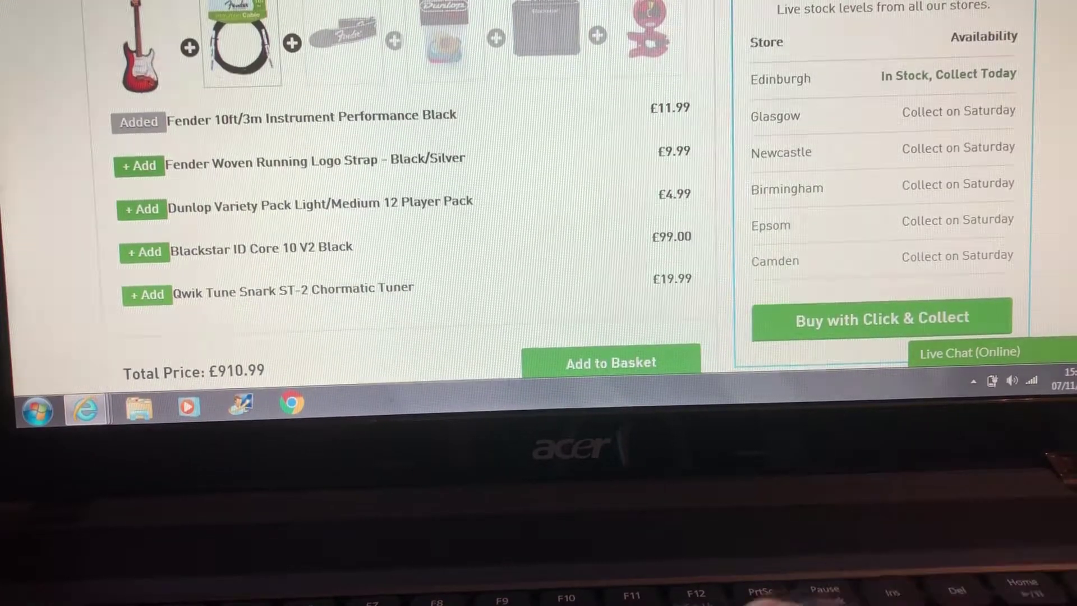
{"action": "key", "text": "Page_Up"}
{"action": "key", "text": "Page_Up"}
{"action": "key", "text": "Page_Up"}
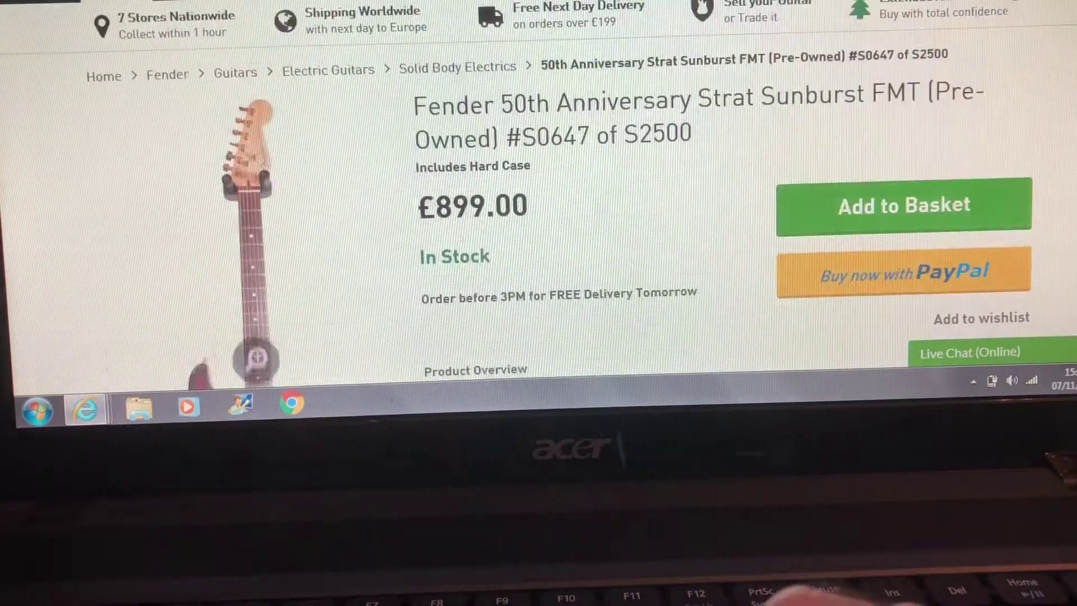
{"action": "scroll", "coordinate": [538, 211], "scroll_direction": "down", "scroll_amount": 2}
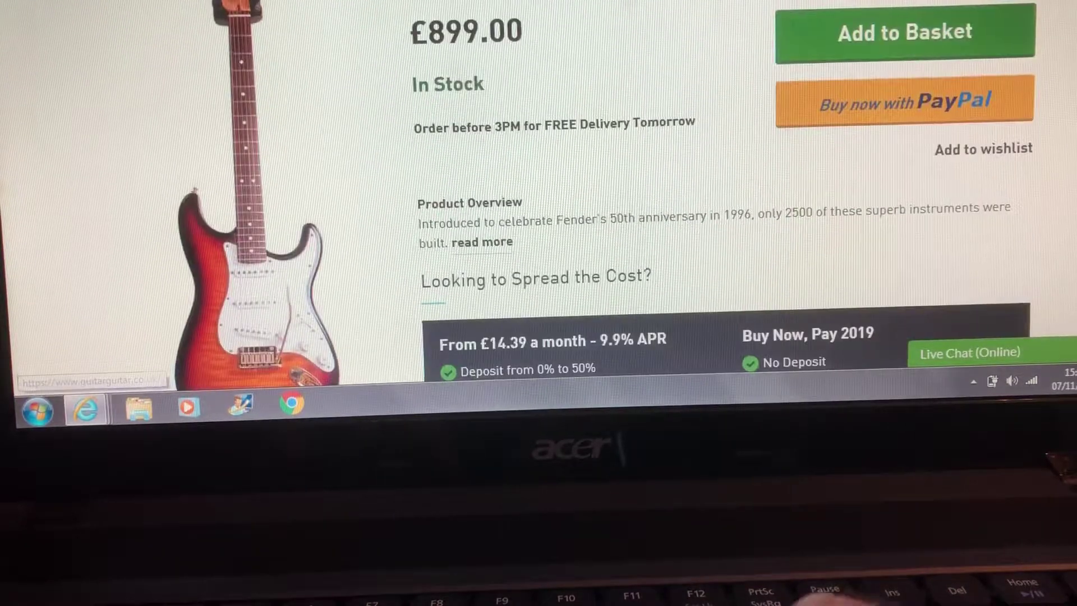
{"action": "scroll", "coordinate": [539, 210], "scroll_direction": "down", "scroll_amount": 1}
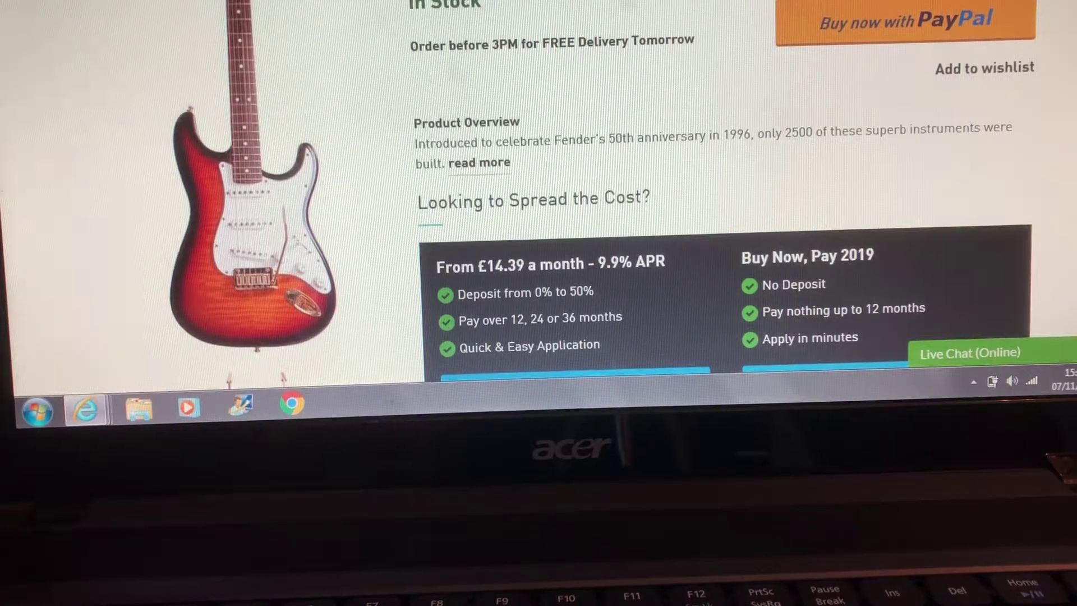
{"action": "key", "text": "alt+Left"}
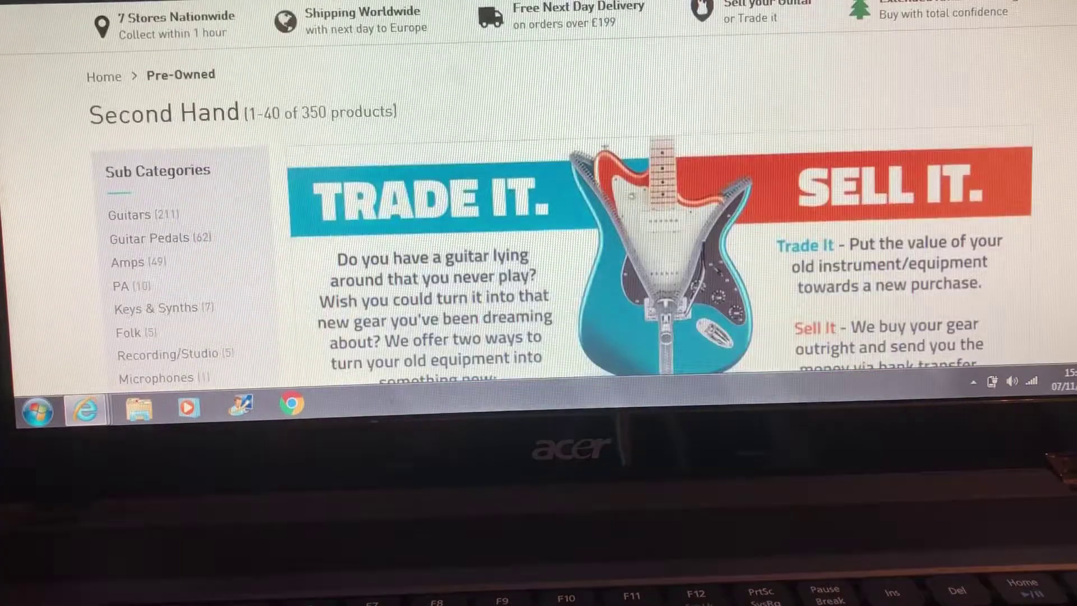
{"action": "scroll", "coordinate": [553, 30], "scroll_direction": "down", "scroll_amount": 10}
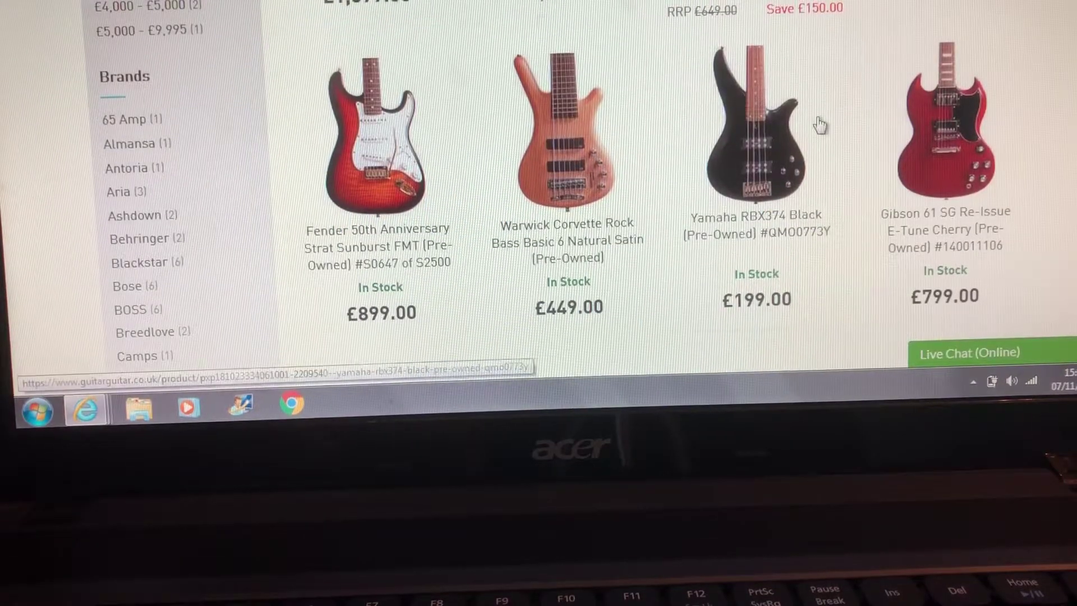
{"action": "left_click", "coordinate": [915, 130]}
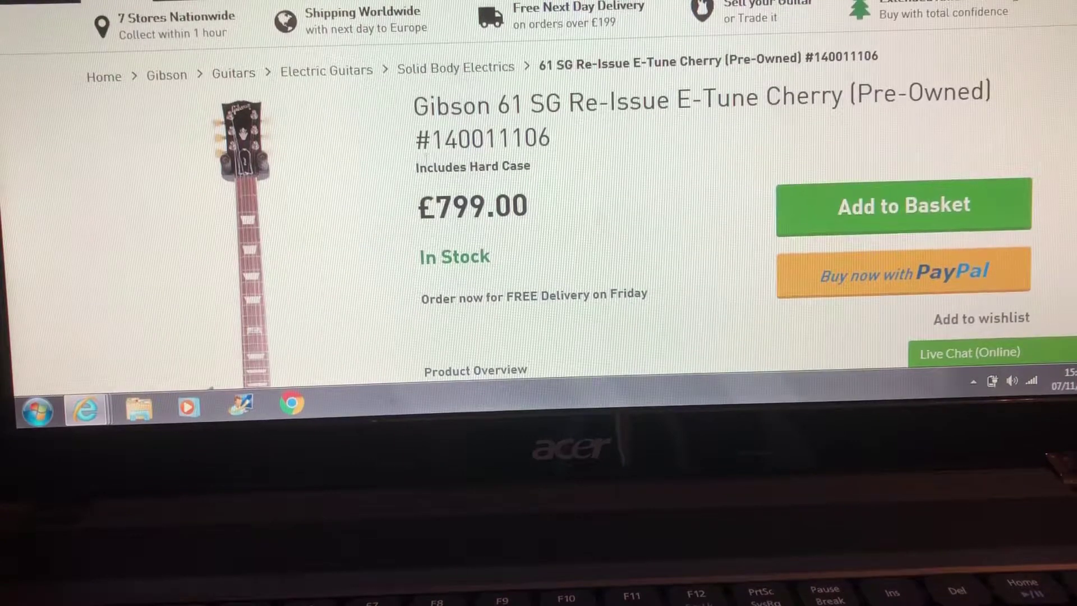
{"action": "scroll", "coordinate": [356, 163], "scroll_direction": "down", "scroll_amount": 2}
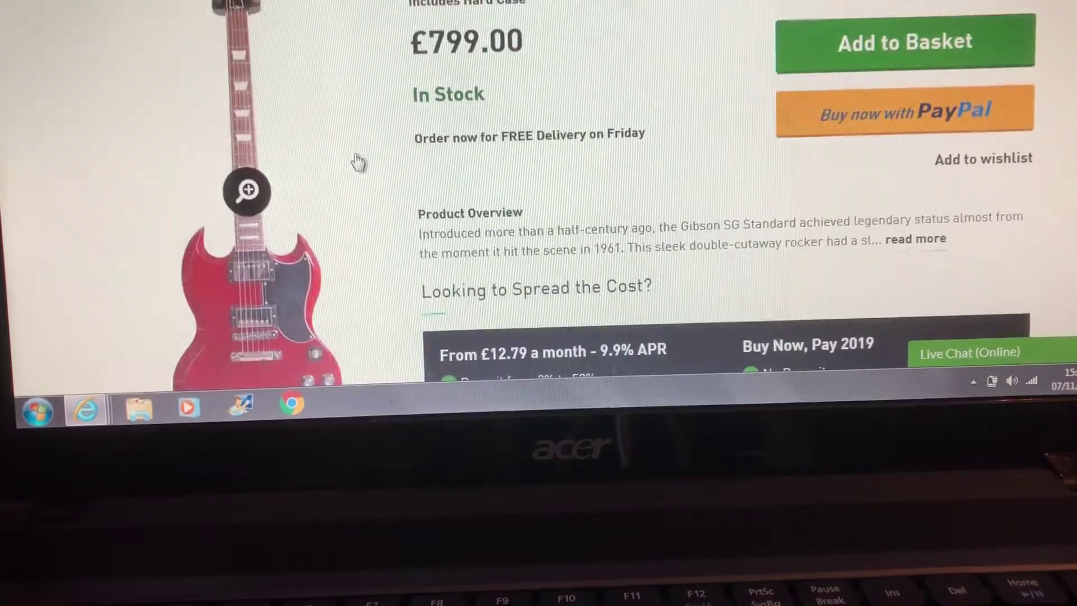
{"action": "scroll", "coordinate": [355, 163], "scroll_direction": "down", "scroll_amount": 1}
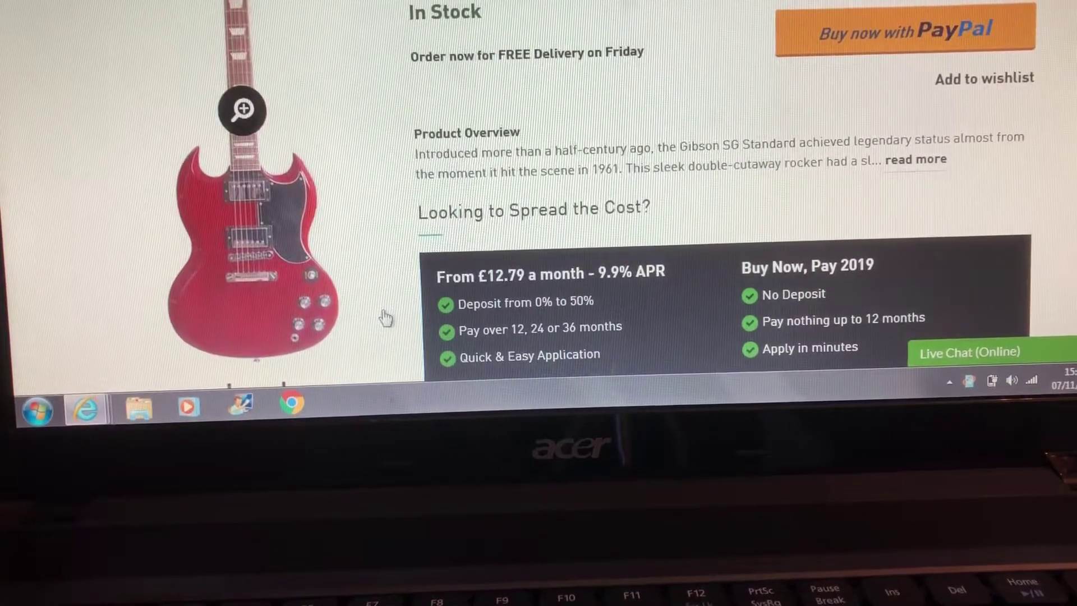
{"action": "scroll", "coordinate": [386, 318], "scroll_direction": "down", "scroll_amount": 3}
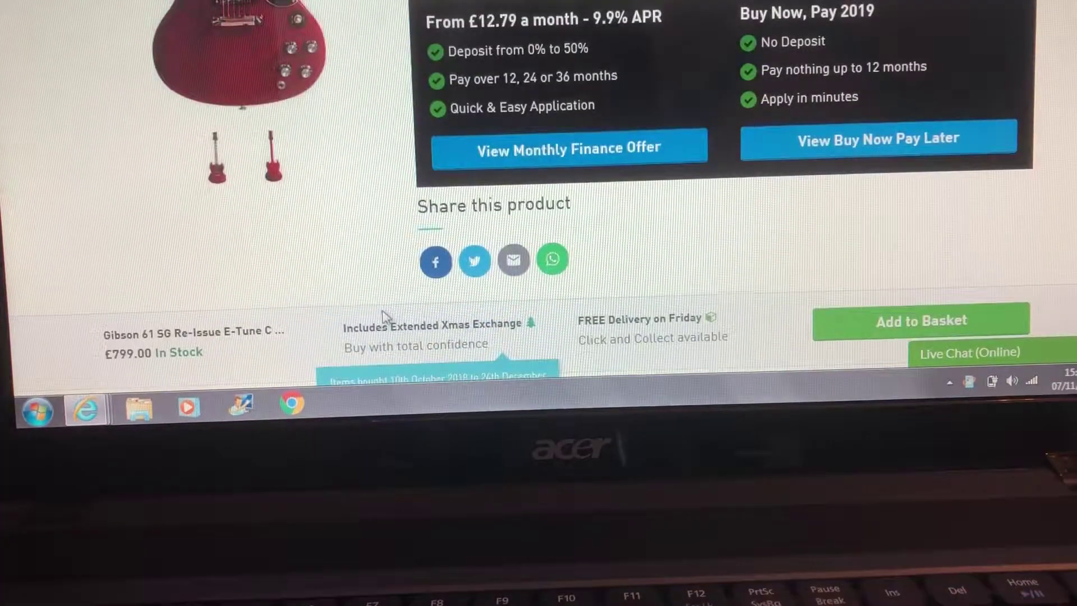
{"action": "scroll", "coordinate": [361, 137], "scroll_direction": "down", "scroll_amount": 5}
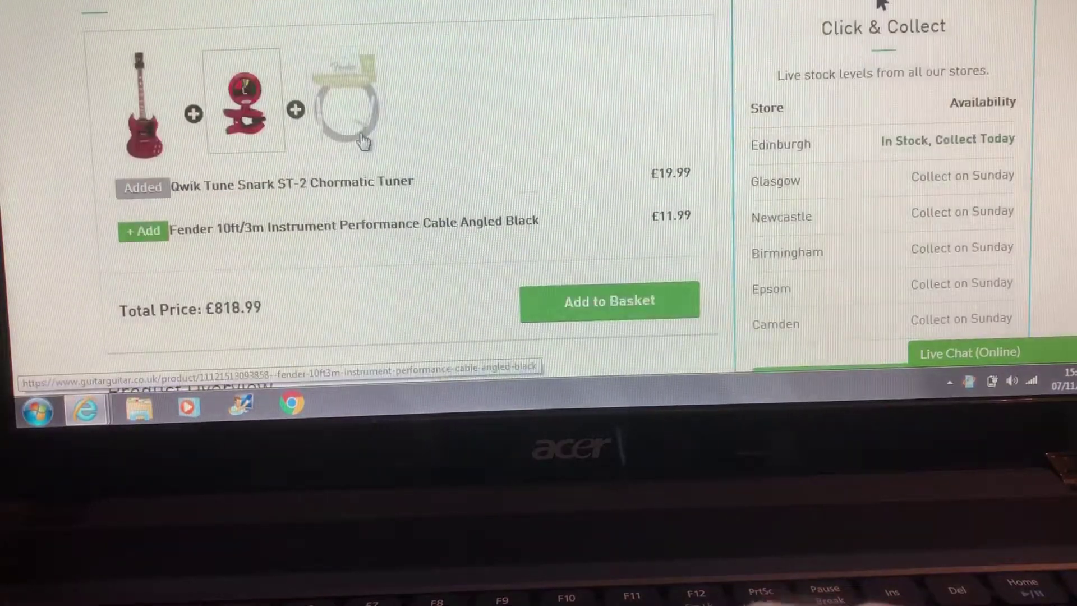
{"action": "scroll", "coordinate": [360, 137], "scroll_direction": "down", "scroll_amount": 3}
{"action": "scroll", "coordinate": [361, 137], "scroll_direction": "down", "scroll_amount": 3}
{"action": "scroll", "coordinate": [361, 138], "scroll_direction": "down", "scroll_amount": 3}
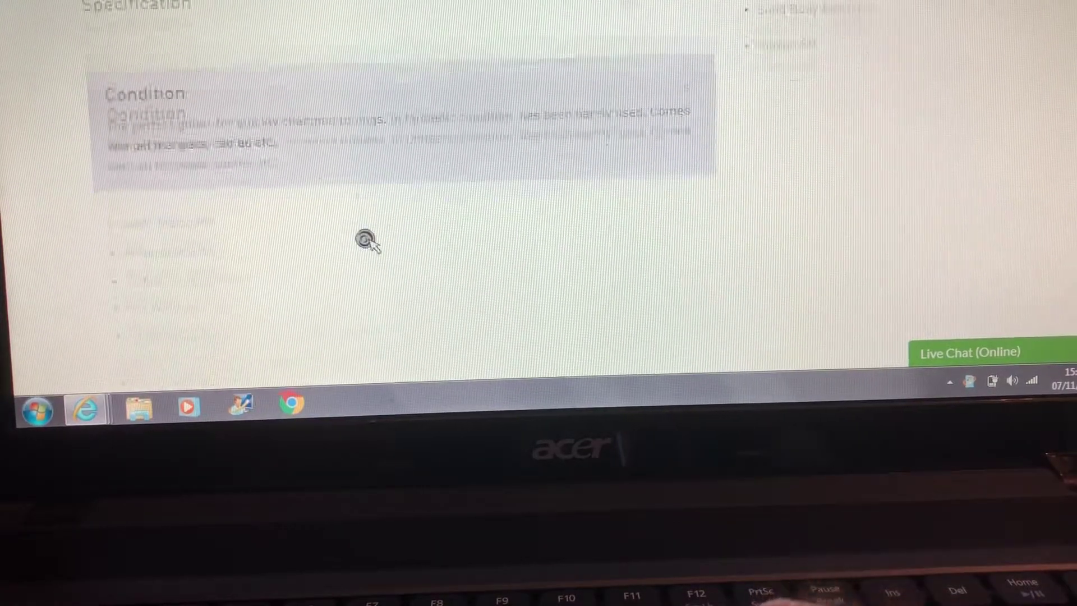
{"action": "scroll", "coordinate": [366, 240], "scroll_direction": "down", "scroll_amount": 3}
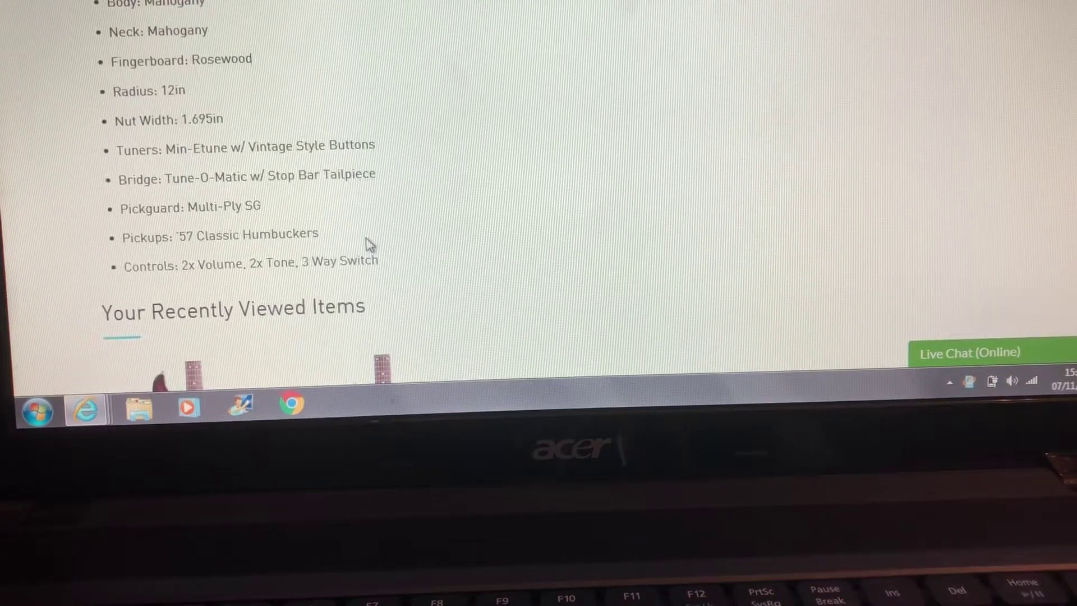
{"action": "scroll", "coordinate": [365, 244], "scroll_direction": "up", "scroll_amount": 5}
{"action": "scroll", "coordinate": [368, 242], "scroll_direction": "up", "scroll_amount": 5}
{"action": "scroll", "coordinate": [367, 242], "scroll_direction": "up", "scroll_amount": 2}
{"action": "scroll", "coordinate": [368, 243], "scroll_direction": "up", "scroll_amount": 5}
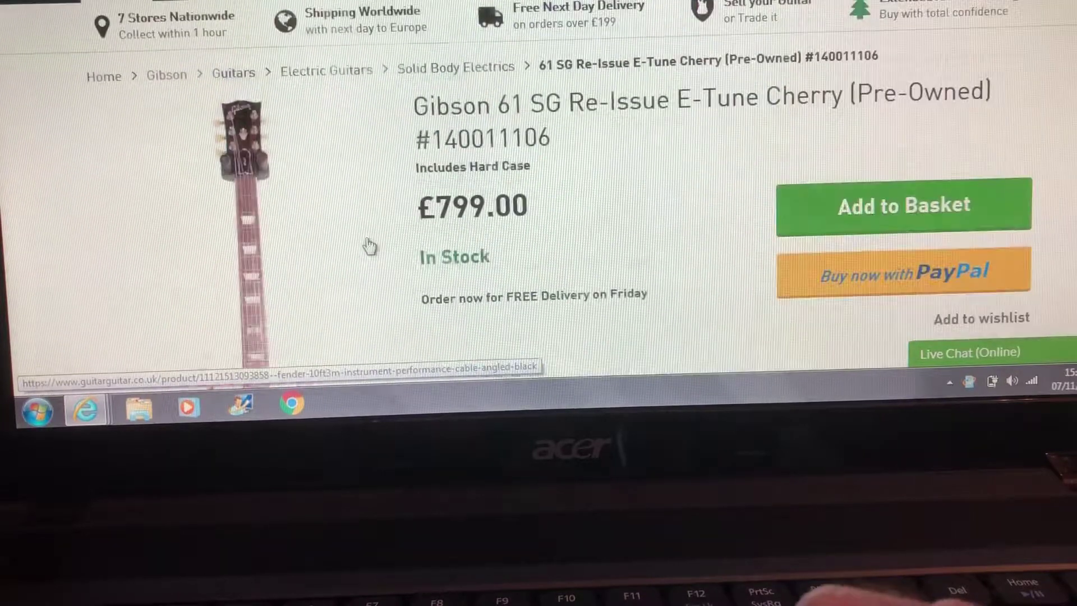
{"action": "scroll", "coordinate": [366, 241], "scroll_direction": "down", "scroll_amount": 3}
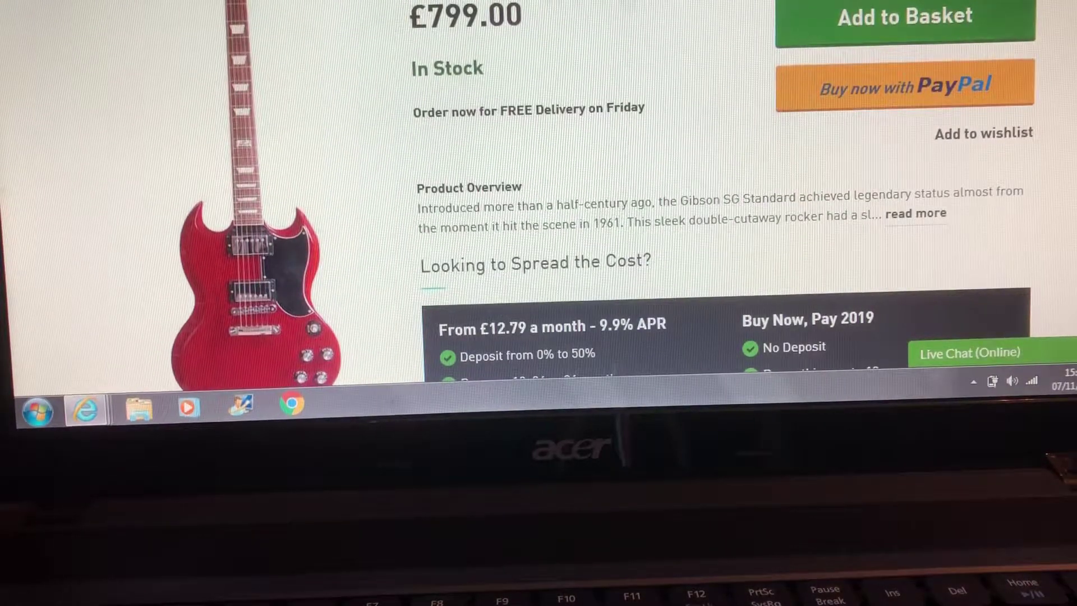
{"action": "key", "text": "alt+Left"}
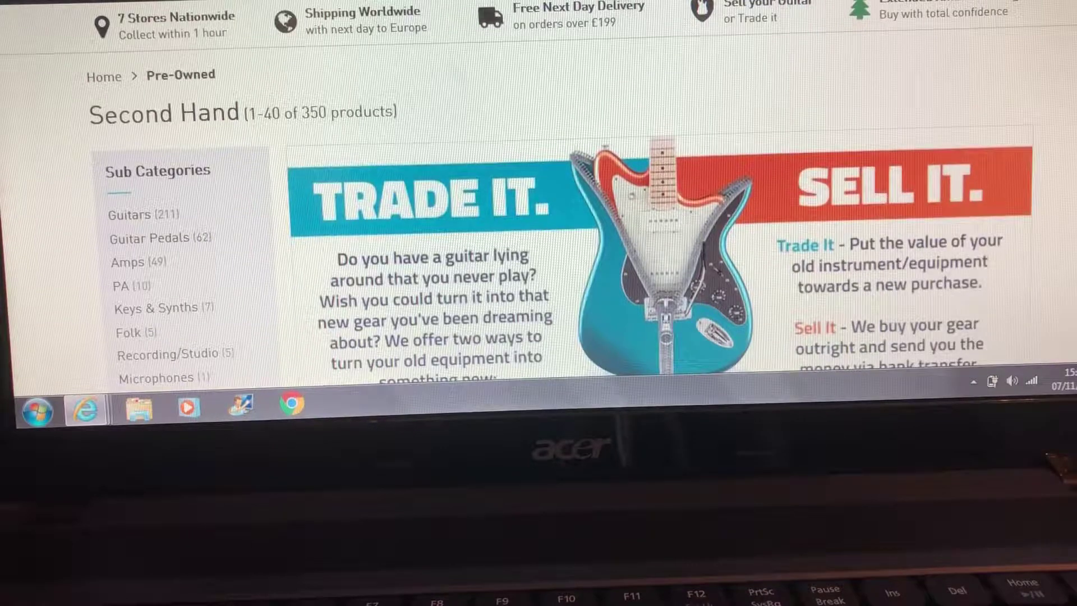
{"action": "scroll", "coordinate": [538, 210], "scroll_direction": "down", "scroll_amount": 10}
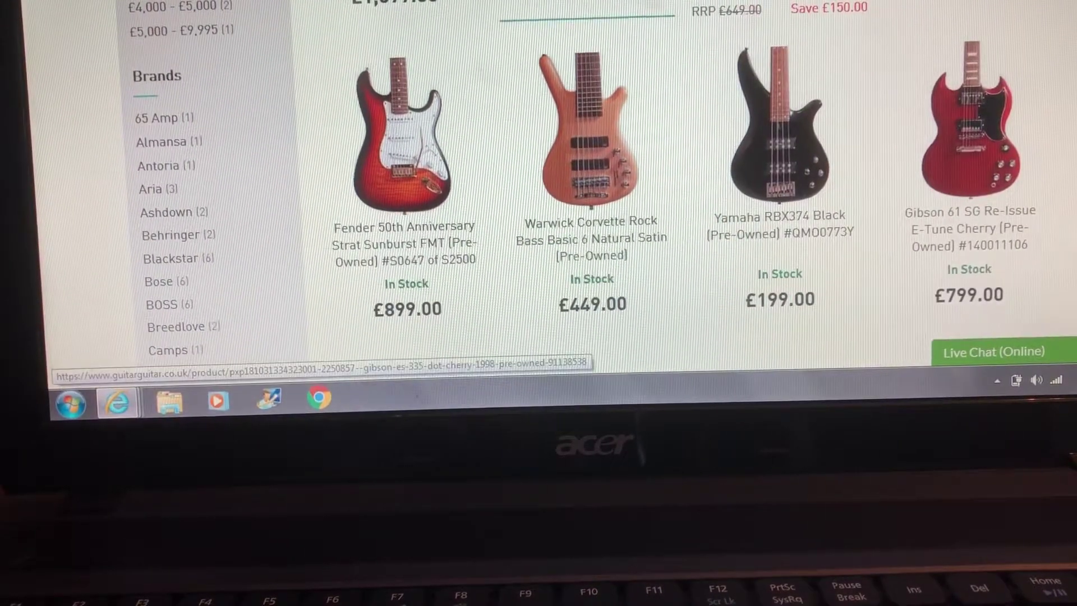
{"action": "scroll", "coordinate": [725, 131], "scroll_direction": "down", "scroll_amount": 3}
{"action": "scroll", "coordinate": [725, 130], "scroll_direction": "down", "scroll_amount": 1}
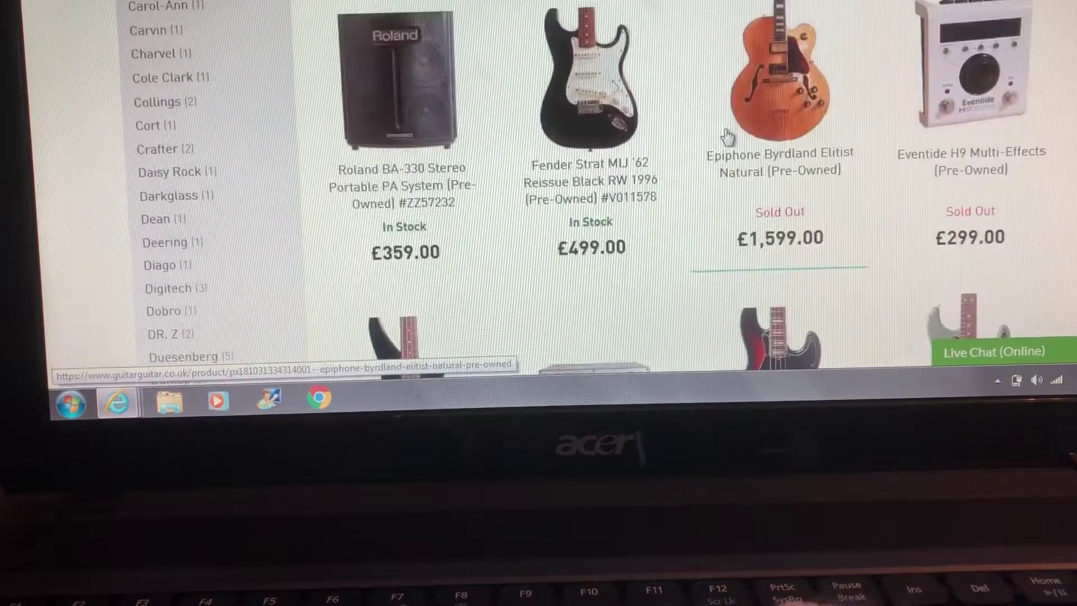
{"action": "scroll", "coordinate": [727, 133], "scroll_direction": "down", "scroll_amount": 2}
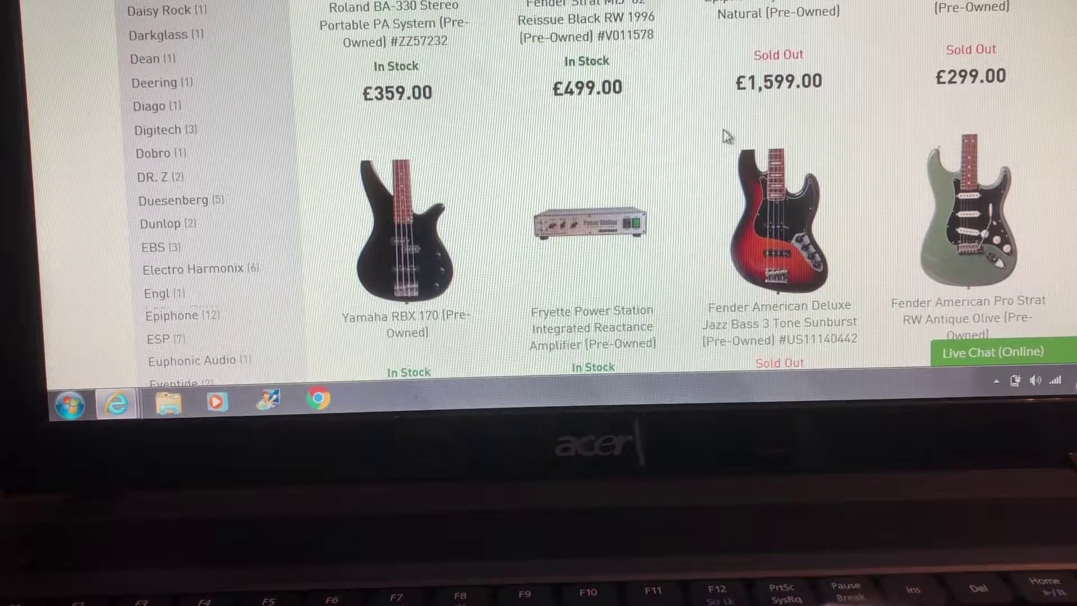
{"action": "scroll", "coordinate": [722, 128], "scroll_direction": "down", "scroll_amount": 5}
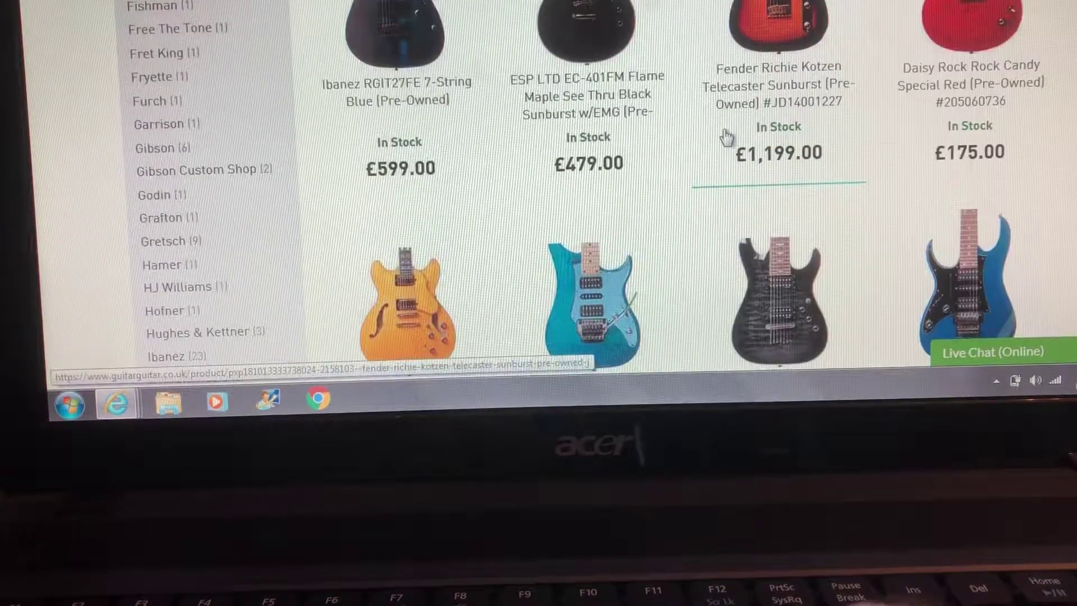
{"action": "scroll", "coordinate": [725, 135], "scroll_direction": "down", "scroll_amount": 3}
{"action": "scroll", "coordinate": [725, 135], "scroll_direction": "down", "scroll_amount": 5}
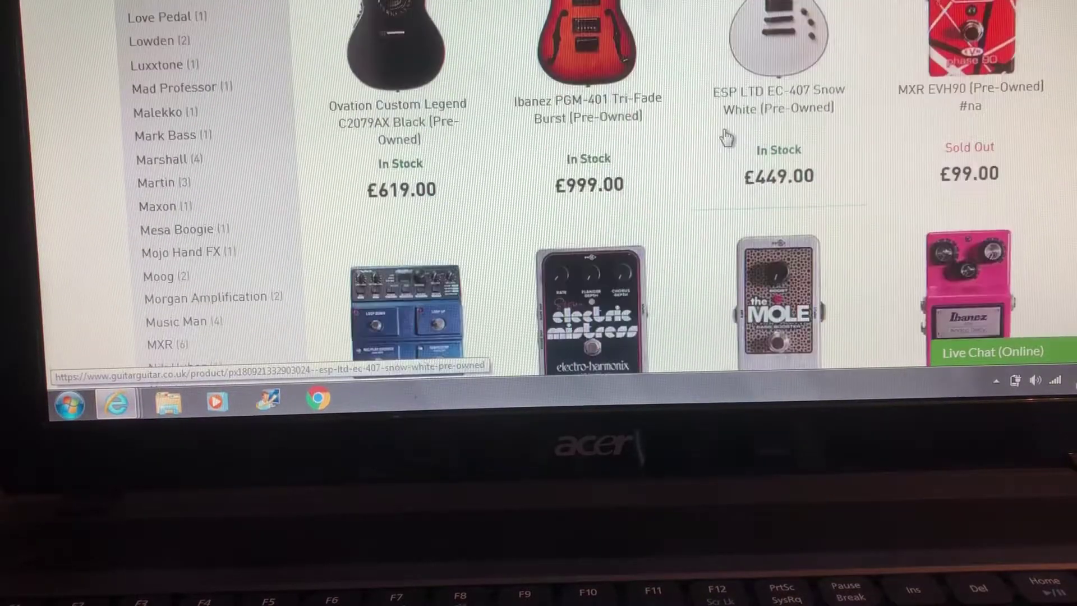
{"action": "scroll", "coordinate": [726, 136], "scroll_direction": "down", "scroll_amount": 3}
{"action": "scroll", "coordinate": [726, 137], "scroll_direction": "down", "scroll_amount": 2}
{"action": "scroll", "coordinate": [723, 133], "scroll_direction": "down", "scroll_amount": 3}
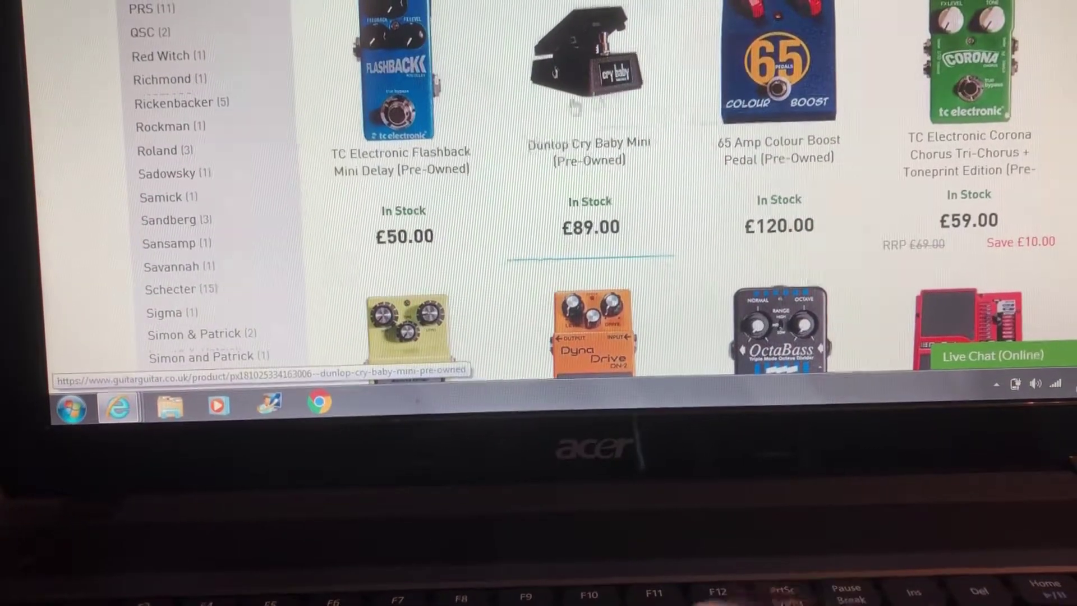
{"action": "left_click", "coordinate": [428, 107]}
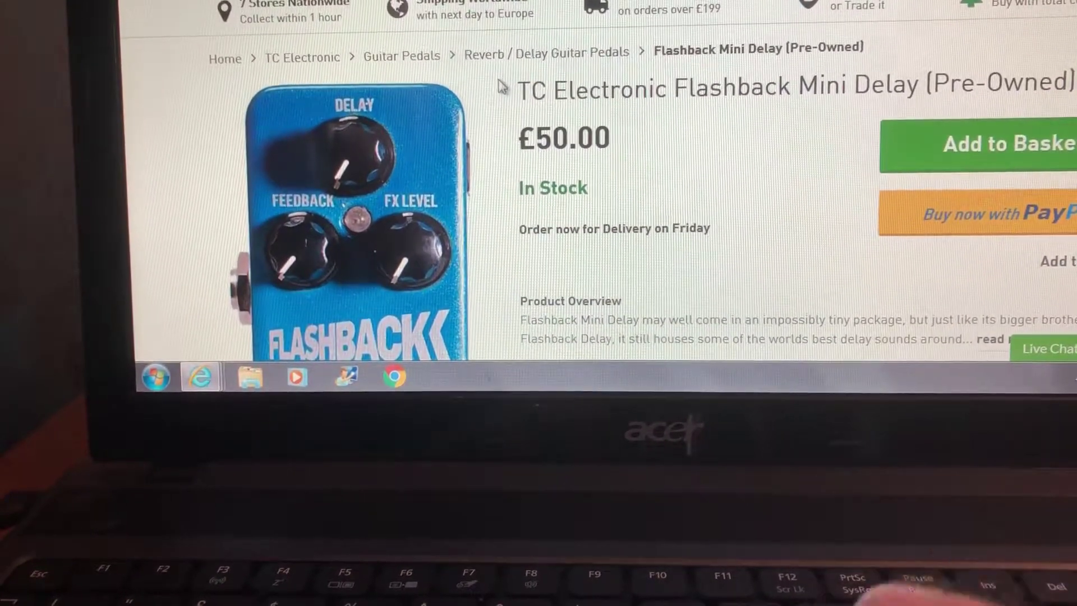
{"action": "scroll", "coordinate": [513, 84], "scroll_direction": "down", "scroll_amount": 2}
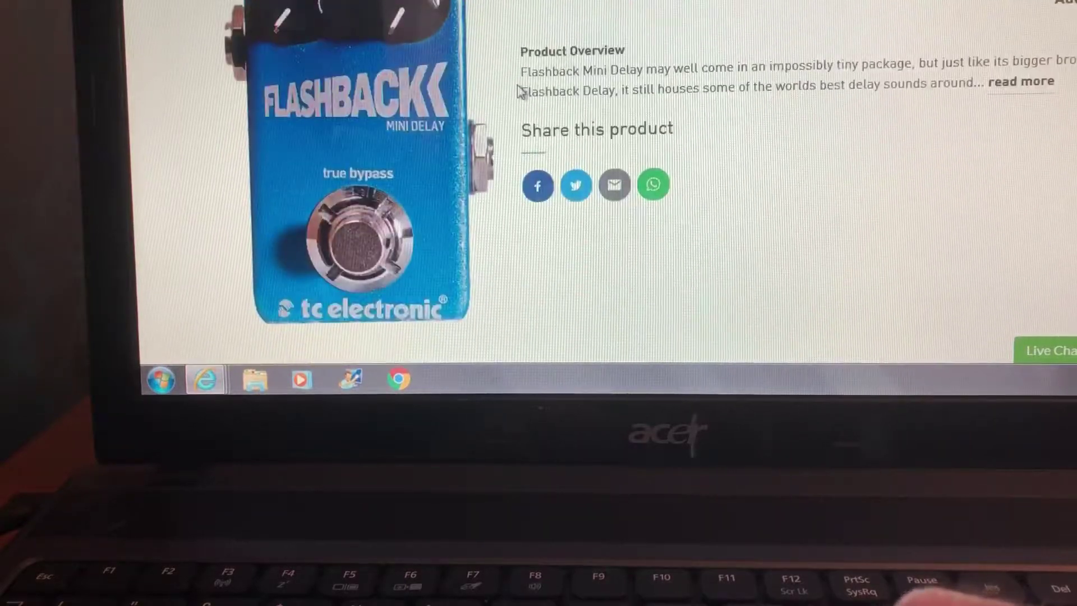
{"action": "scroll", "coordinate": [515, 92], "scroll_direction": "down", "scroll_amount": 2}
{"action": "scroll", "coordinate": [519, 93], "scroll_direction": "down", "scroll_amount": 2}
{"action": "scroll", "coordinate": [514, 90], "scroll_direction": "down", "scroll_amount": 3}
{"action": "scroll", "coordinate": [513, 90], "scroll_direction": "down", "scroll_amount": 5}
{"action": "scroll", "coordinate": [510, 89], "scroll_direction": "down", "scroll_amount": 5}
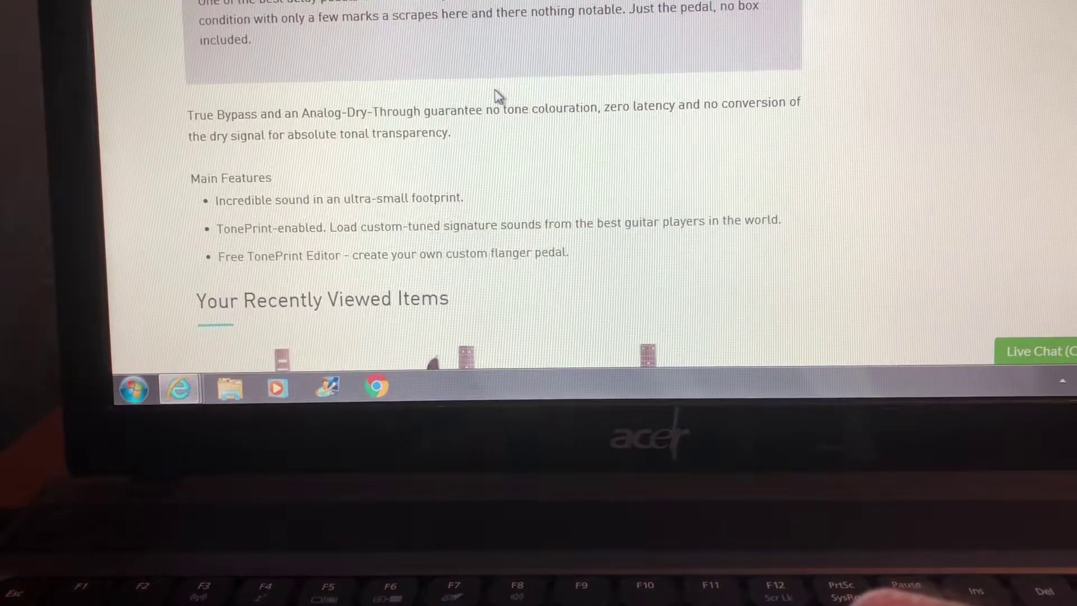
{"action": "scroll", "coordinate": [496, 95], "scroll_direction": "up", "scroll_amount": 3}
{"action": "scroll", "coordinate": [496, 95], "scroll_direction": "up", "scroll_amount": 3}
{"action": "scroll", "coordinate": [496, 93], "scroll_direction": "up", "scroll_amount": 3}
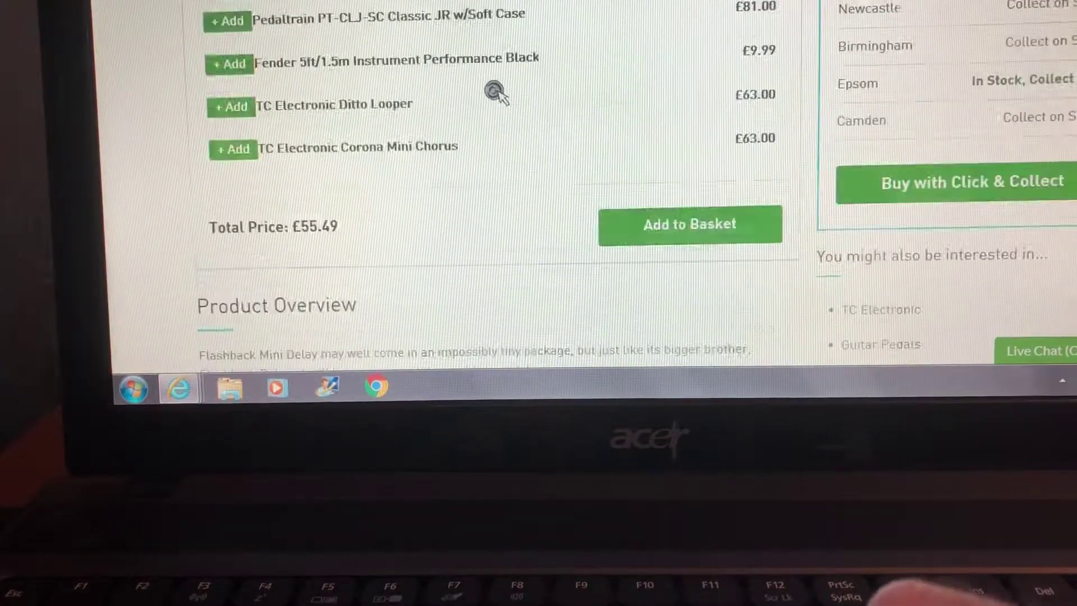
{"action": "scroll", "coordinate": [497, 95], "scroll_direction": "up", "scroll_amount": 3}
{"action": "scroll", "coordinate": [496, 94], "scroll_direction": "up", "scroll_amount": 3}
{"action": "scroll", "coordinate": [498, 96], "scroll_direction": "up", "scroll_amount": 2}
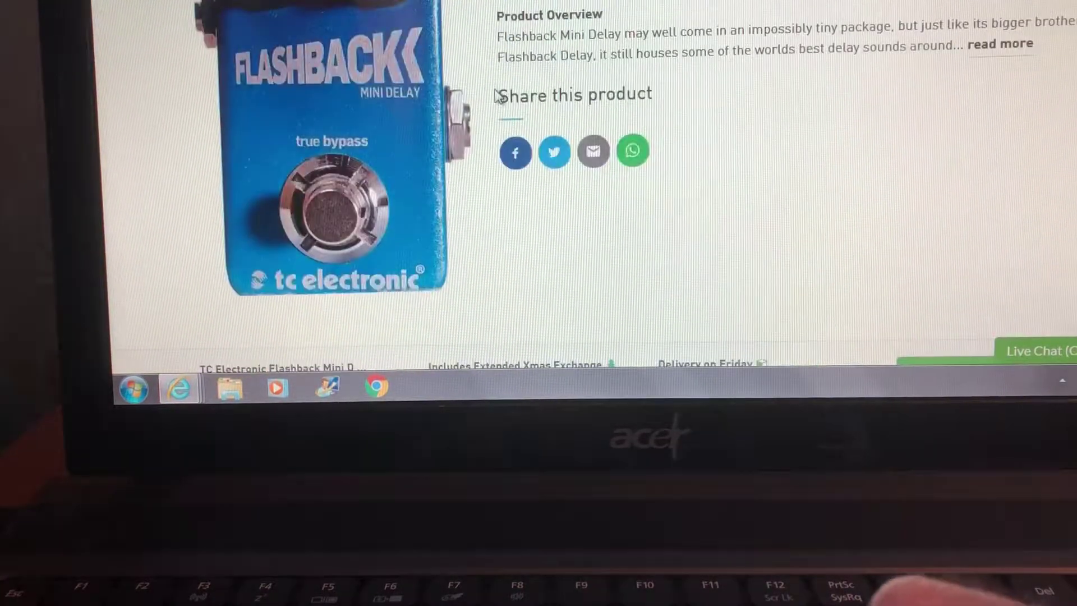
{"action": "scroll", "coordinate": [496, 95], "scroll_direction": "up", "scroll_amount": 3}
{"action": "scroll", "coordinate": [496, 94], "scroll_direction": "up", "scroll_amount": 2}
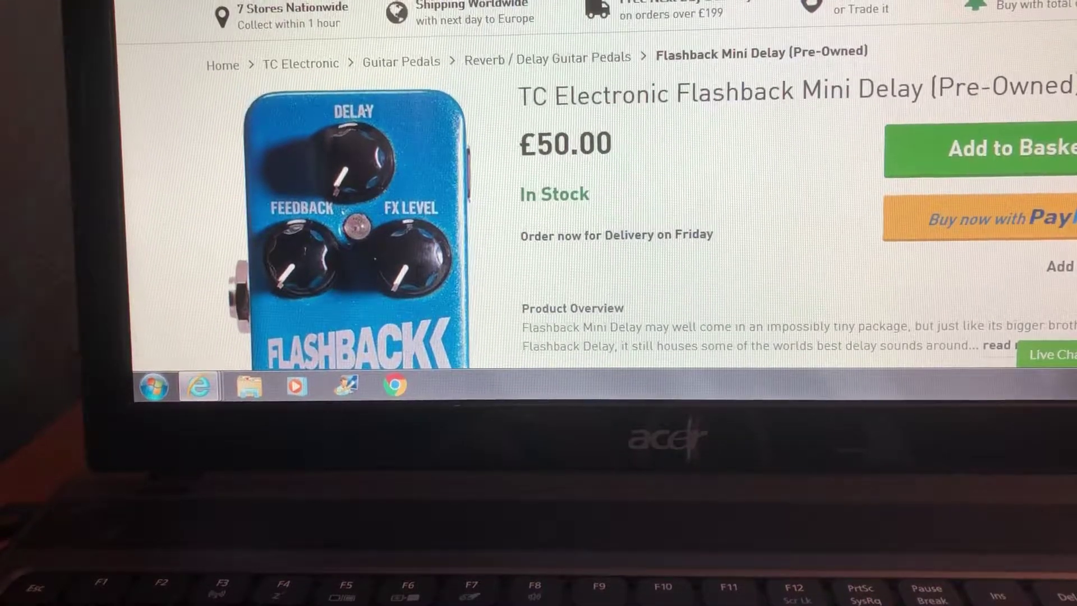
{"action": "key", "text": "BackSpace"}
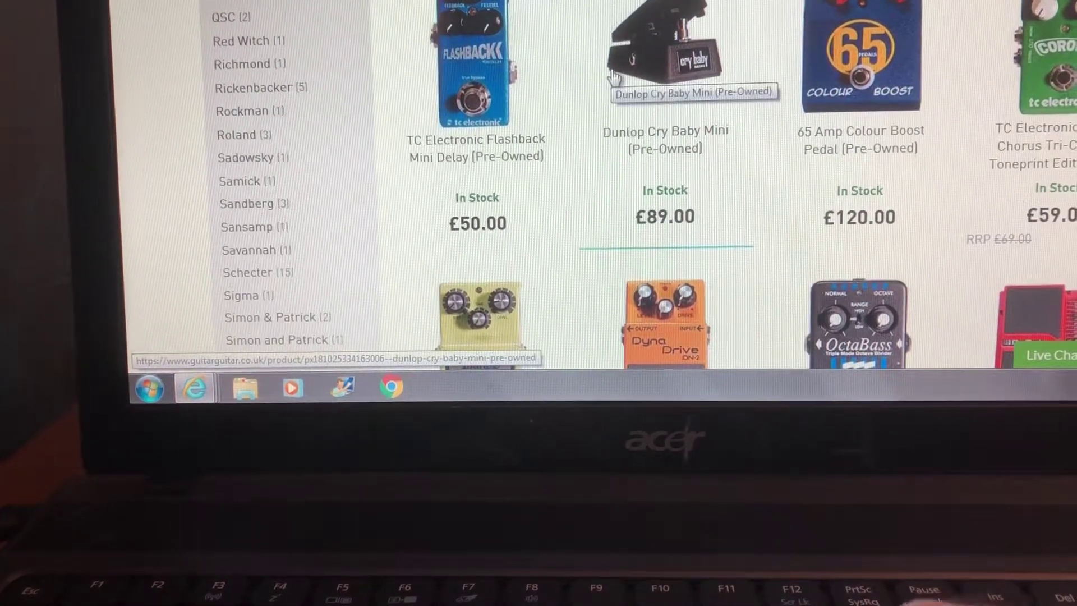
{"action": "scroll", "coordinate": [614, 77], "scroll_direction": "down", "scroll_amount": 5}
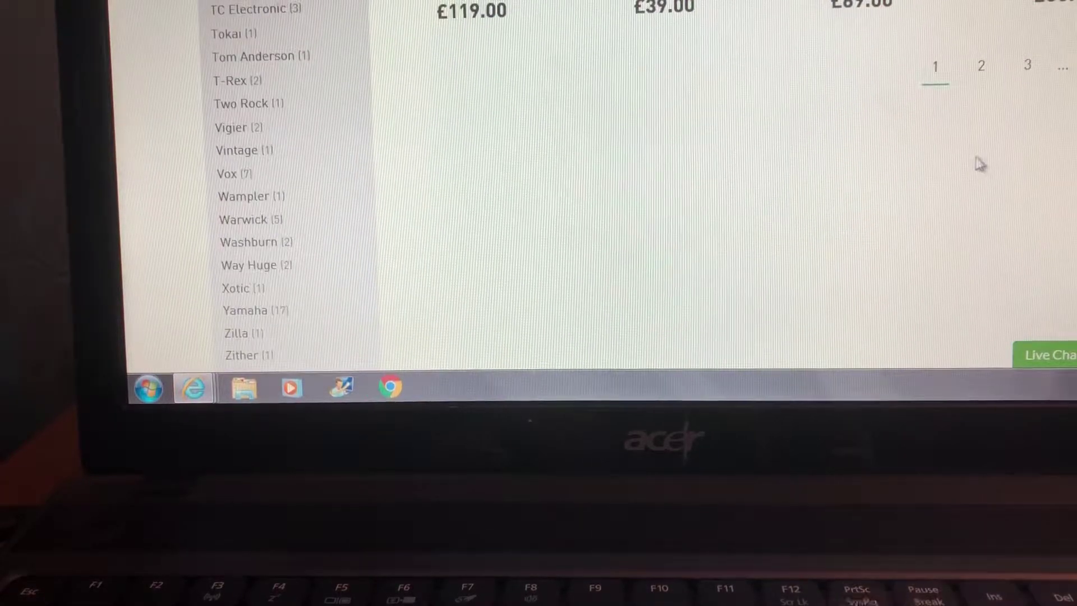
Go to page 2 of Second Hand listings and open the Ibanez EDR 470EX Jewel Blue Flat
{"action": "left_click", "coordinate": [982, 68]}
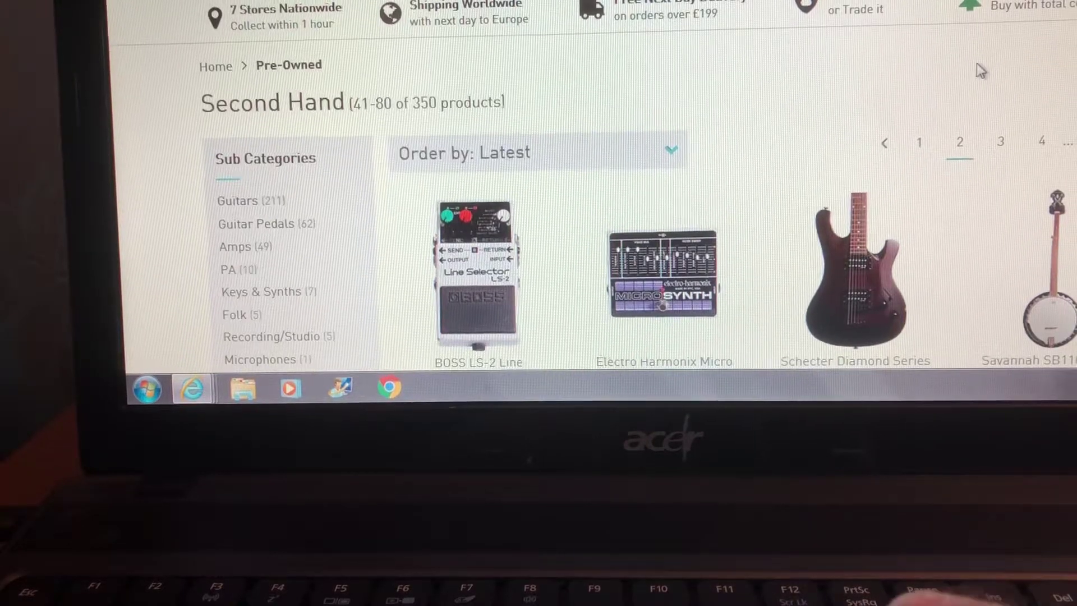
{"action": "scroll", "coordinate": [981, 71], "scroll_direction": "down", "scroll_amount": 3}
{"action": "scroll", "coordinate": [979, 72], "scroll_direction": "down", "scroll_amount": 4}
{"action": "scroll", "coordinate": [979, 72], "scroll_direction": "down", "scroll_amount": 1}
{"action": "scroll", "coordinate": [977, 71], "scroll_direction": "down", "scroll_amount": 3}
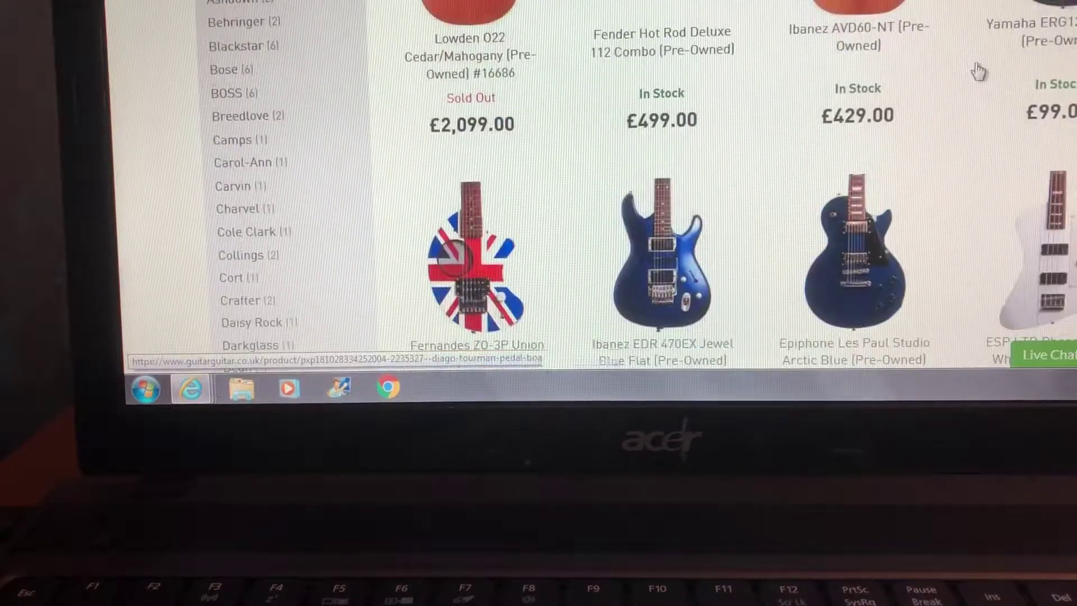
{"action": "scroll", "coordinate": [978, 72], "scroll_direction": "down", "scroll_amount": 3}
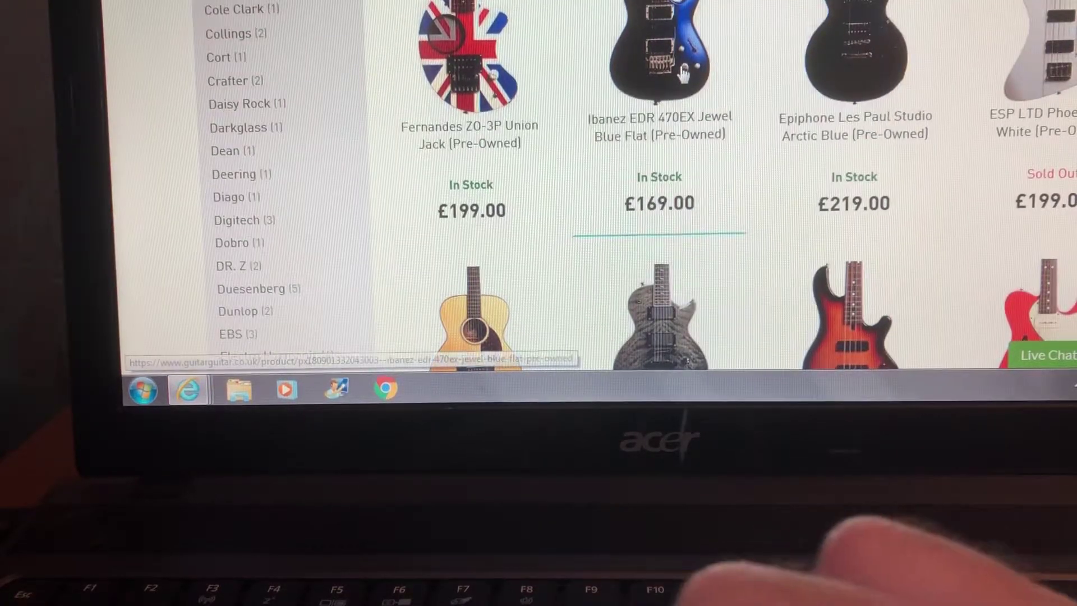
{"action": "left_click", "coordinate": [684, 74]}
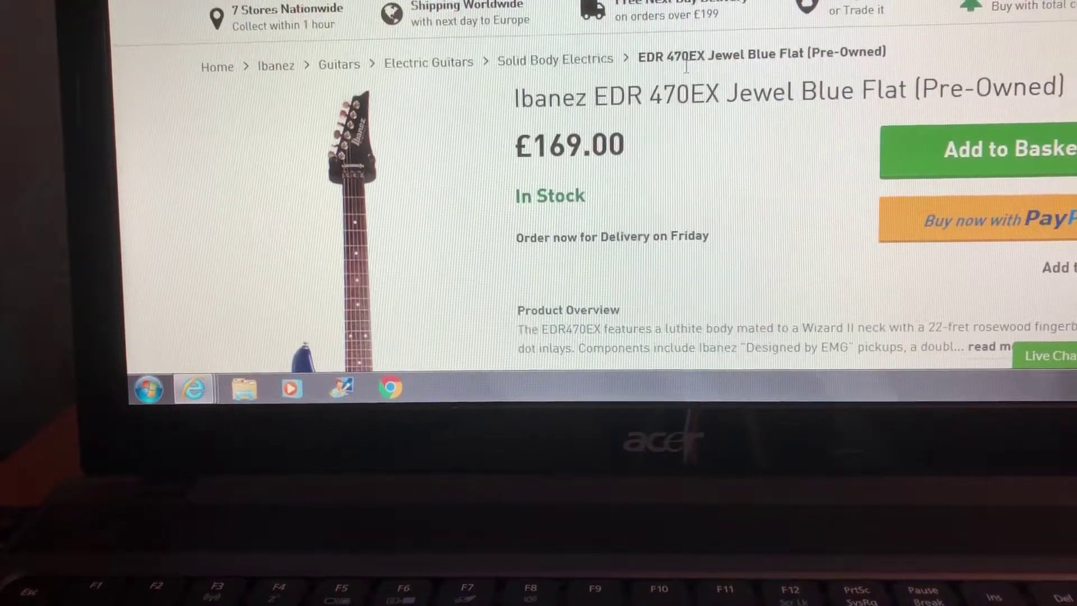
{"action": "scroll", "coordinate": [685, 66], "scroll_direction": "down", "scroll_amount": 3}
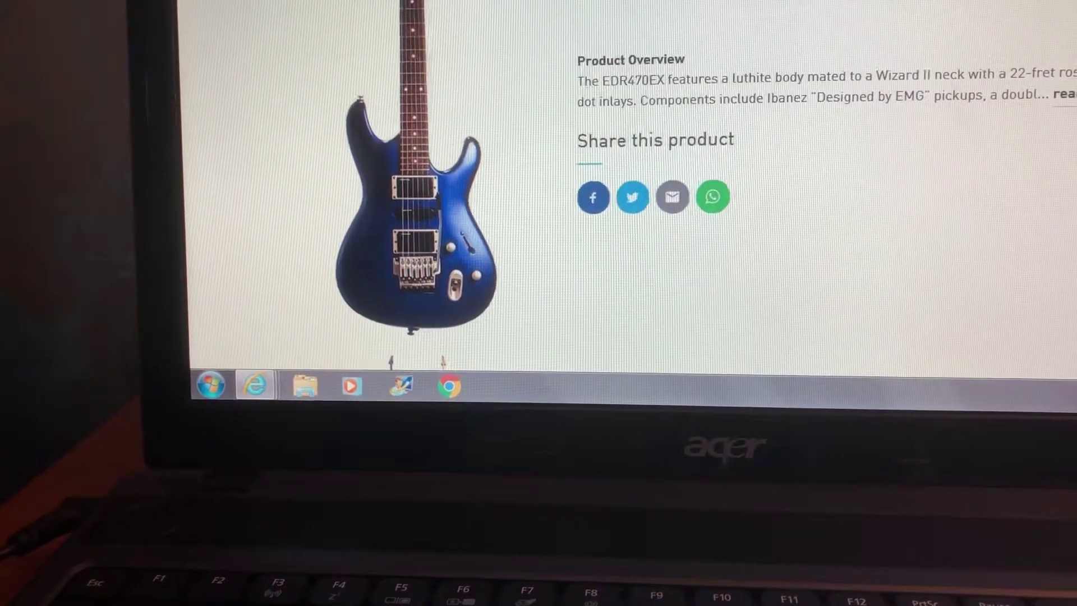
{"action": "scroll", "coordinate": [1051, 253], "scroll_direction": "down", "scroll_amount": 5}
{"action": "scroll", "coordinate": [1051, 253], "scroll_direction": "down", "scroll_amount": 3}
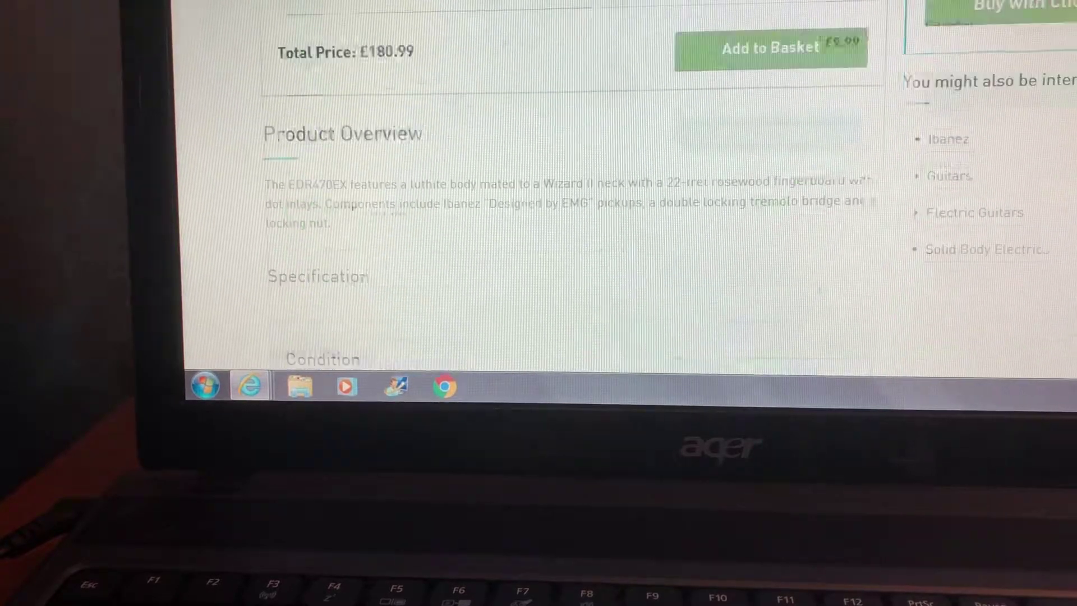
{"action": "scroll", "coordinate": [573, 185], "scroll_direction": "down", "scroll_amount": 4}
{"action": "scroll", "coordinate": [571, 185], "scroll_direction": "down", "scroll_amount": 2}
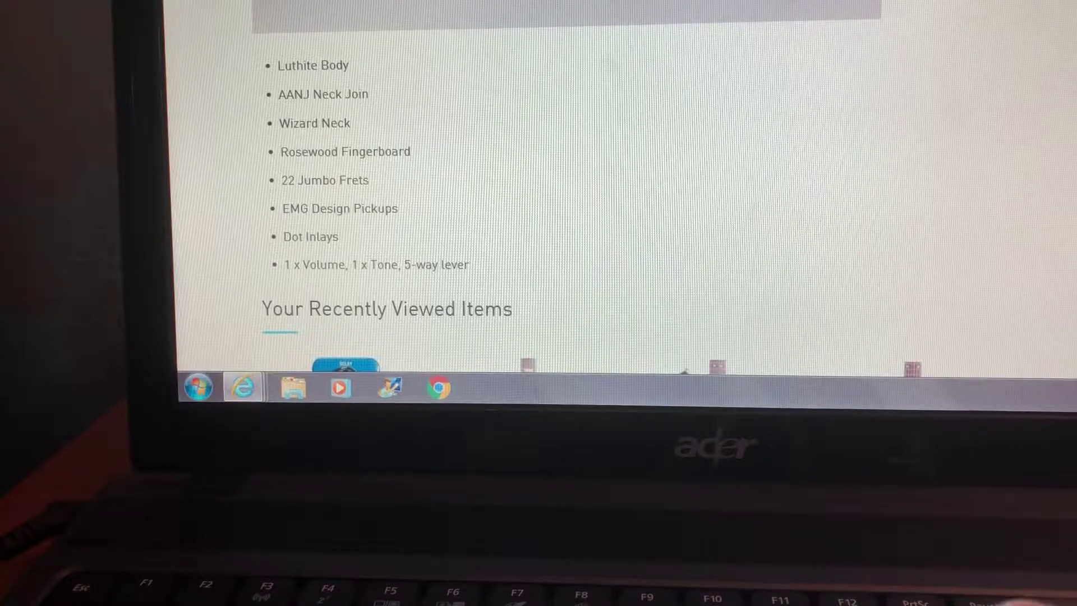
{"action": "scroll", "coordinate": [539, 211], "scroll_direction": "up", "scroll_amount": 3}
{"action": "scroll", "coordinate": [538, 211], "scroll_direction": "up", "scroll_amount": 3}
{"action": "scroll", "coordinate": [539, 211], "scroll_direction": "up", "scroll_amount": 3}
{"action": "scroll", "coordinate": [538, 211], "scroll_direction": "up", "scroll_amount": 3}
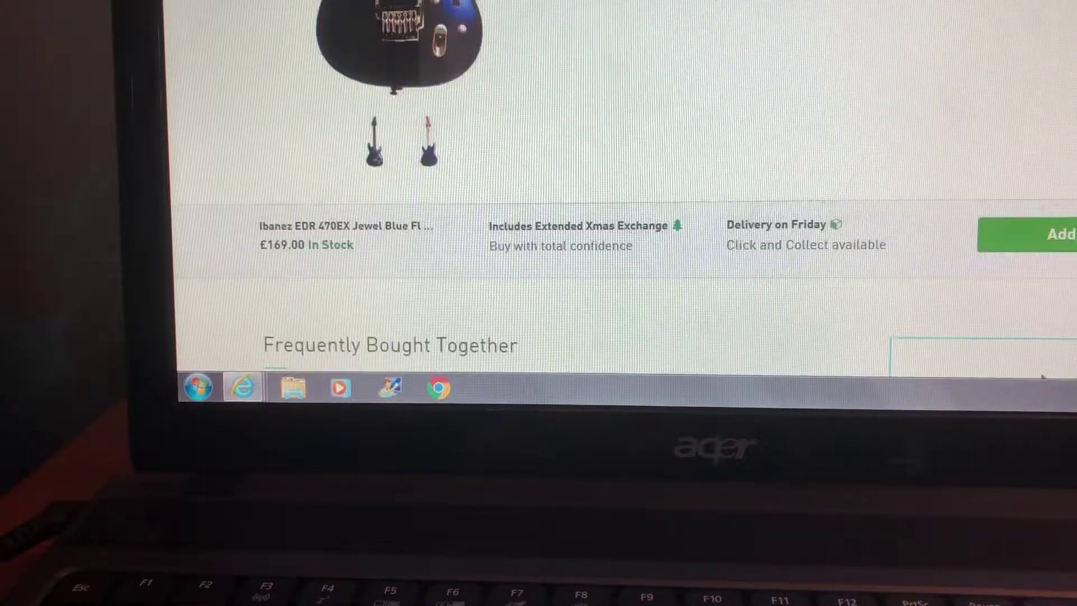
{"action": "scroll", "coordinate": [538, 211], "scroll_direction": "up", "scroll_amount": 3}
{"action": "scroll", "coordinate": [538, 211], "scroll_direction": "up", "scroll_amount": 2}
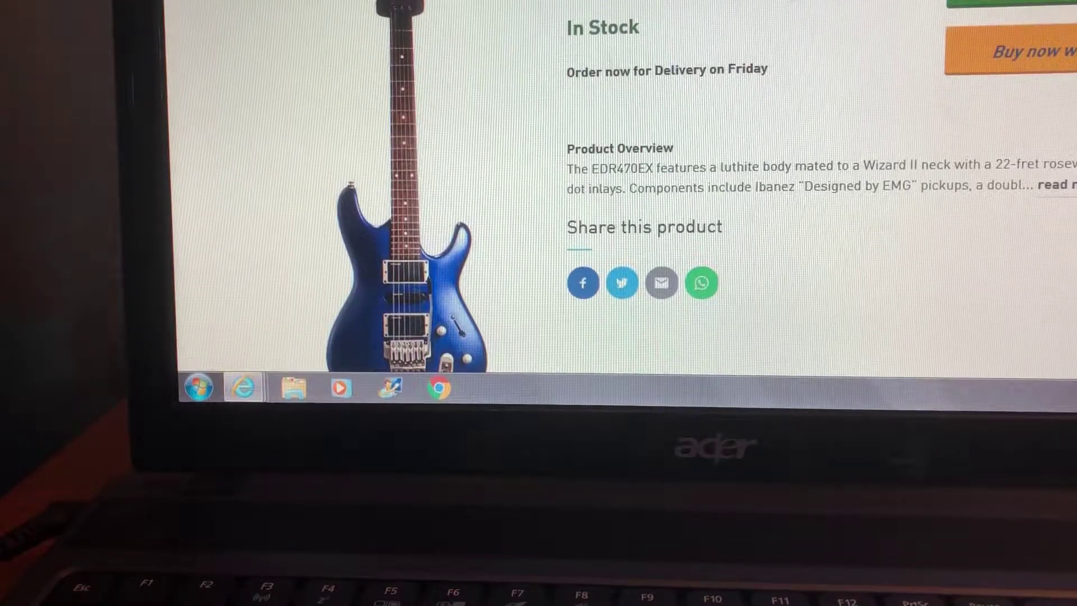
{"action": "scroll", "coordinate": [538, 210], "scroll_direction": "up", "scroll_amount": 2}
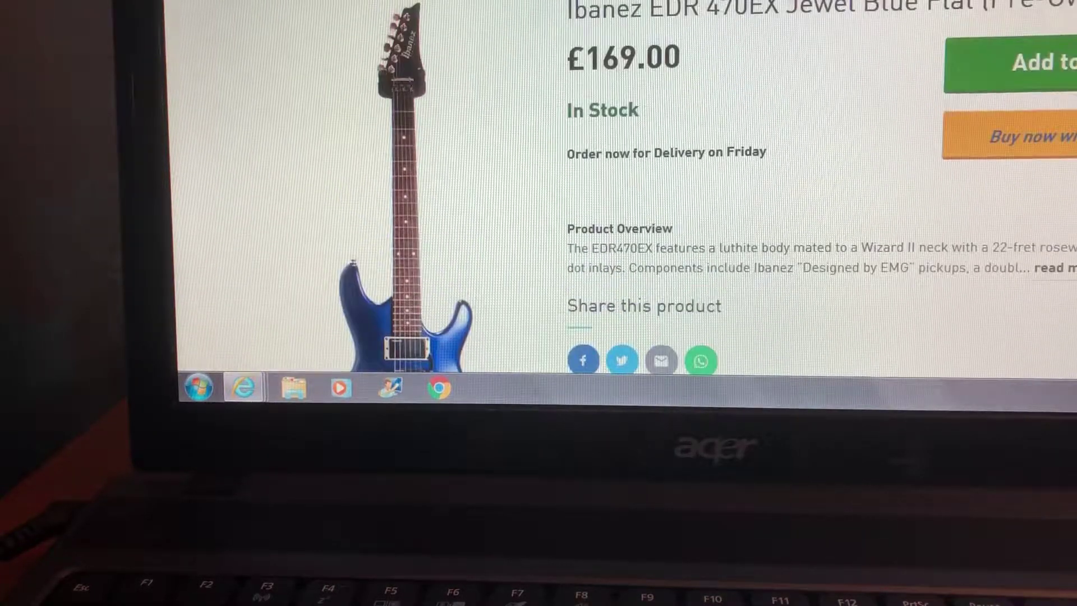
{"action": "scroll", "coordinate": [539, 211], "scroll_direction": "down", "scroll_amount": 1}
{"action": "scroll", "coordinate": [539, 210], "scroll_direction": "down", "scroll_amount": 2}
{"action": "scroll", "coordinate": [539, 210], "scroll_direction": "up", "scroll_amount": 1}
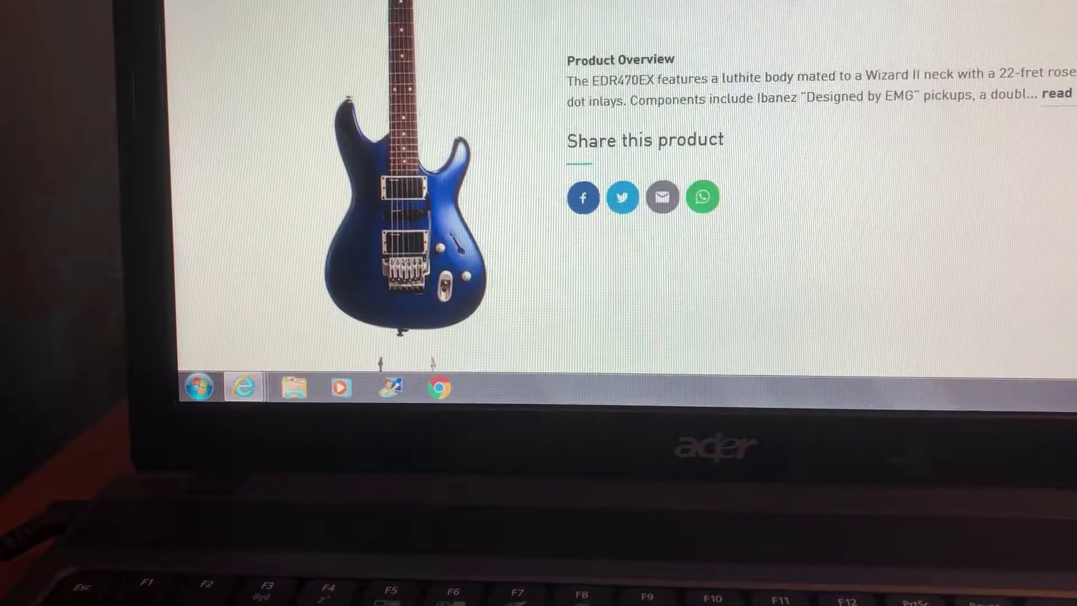
{"action": "scroll", "coordinate": [589, 210], "scroll_direction": "up", "scroll_amount": 3}
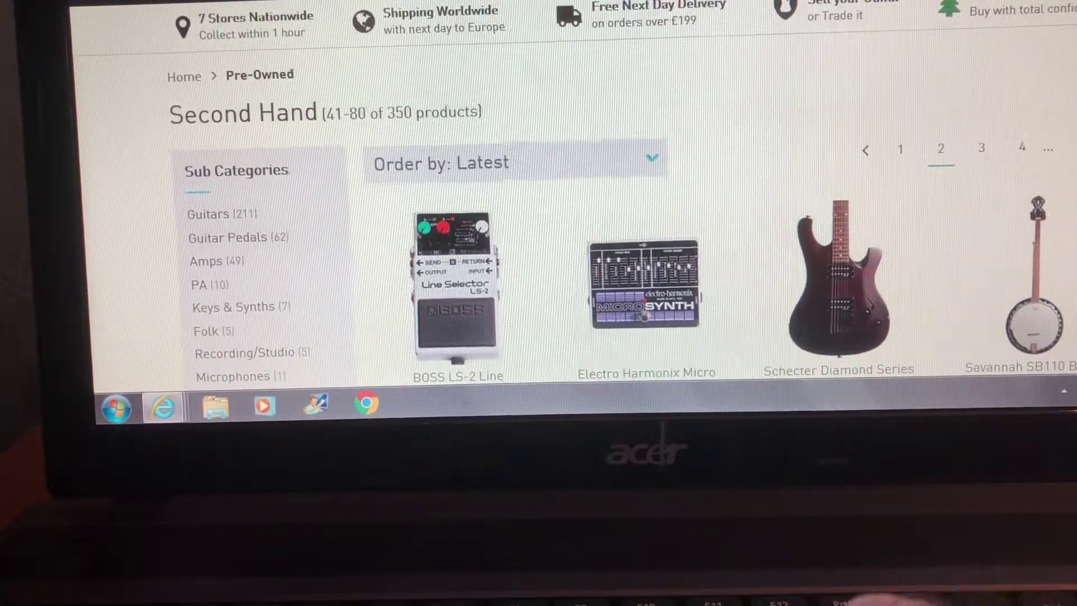
{"action": "scroll", "coordinate": [539, 210], "scroll_direction": "down", "scroll_amount": 5}
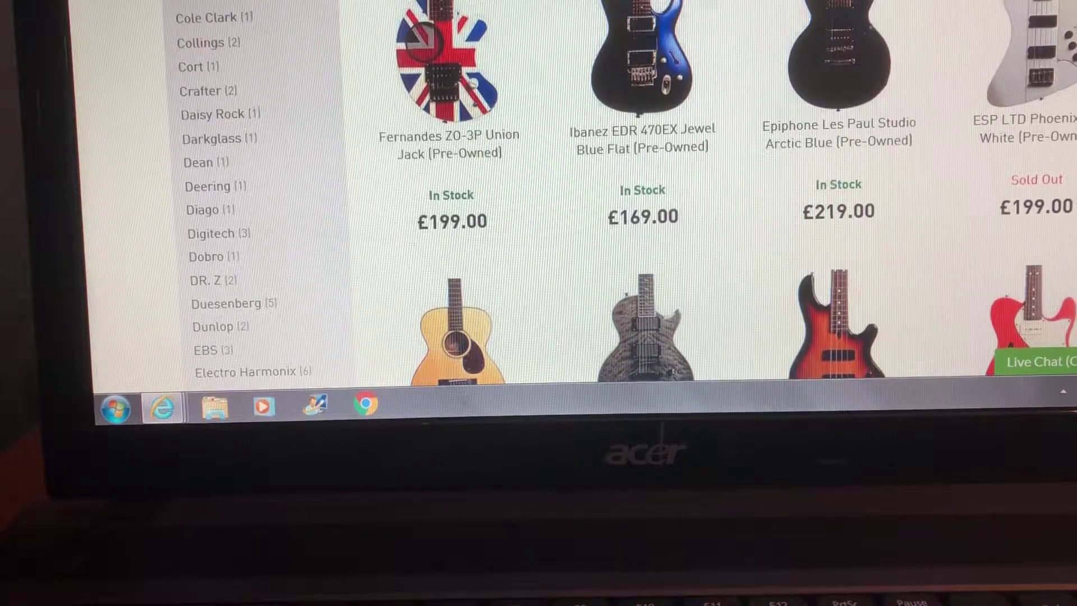
Switch to Rich Tone Music's Latest Arrivals grid and find the £549 Fender Baja Telecaster
{"action": "key", "text": "BackSpace"}
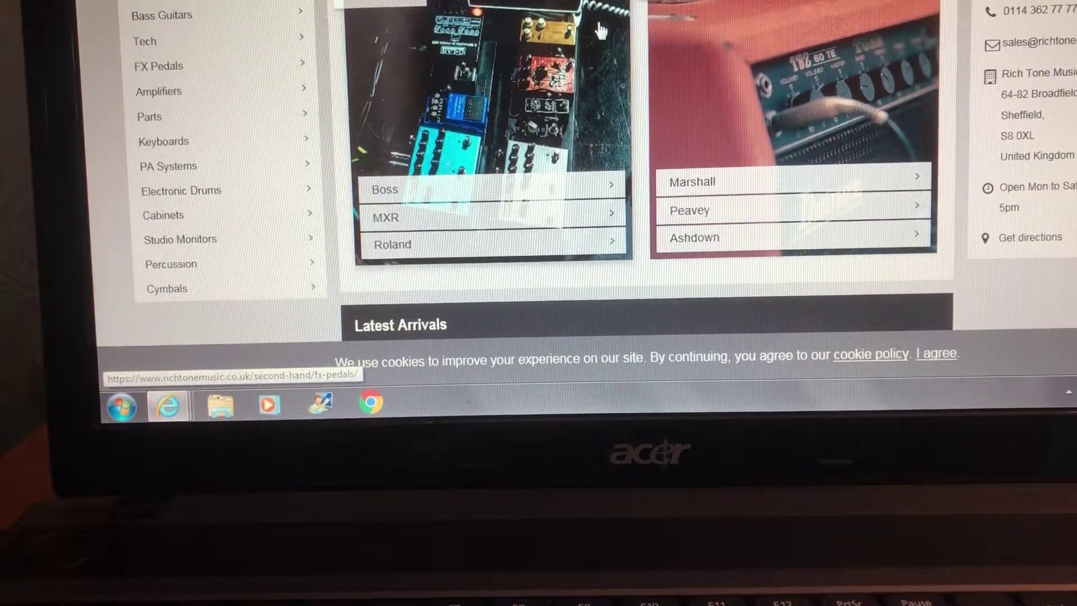
{"action": "scroll", "coordinate": [597, 30], "scroll_direction": "down", "scroll_amount": 4}
{"action": "scroll", "coordinate": [610, 42], "scroll_direction": "down", "scroll_amount": 1}
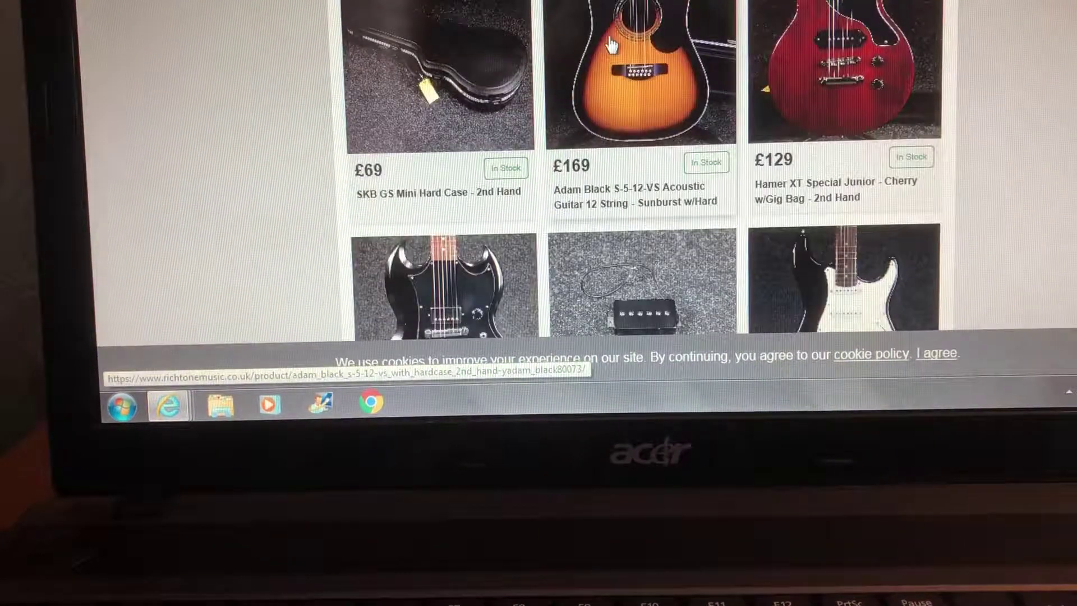
{"action": "scroll", "coordinate": [609, 43], "scroll_direction": "down", "scroll_amount": 1}
{"action": "scroll", "coordinate": [610, 40], "scroll_direction": "down", "scroll_amount": 1}
{"action": "scroll", "coordinate": [610, 38], "scroll_direction": "down", "scroll_amount": 1}
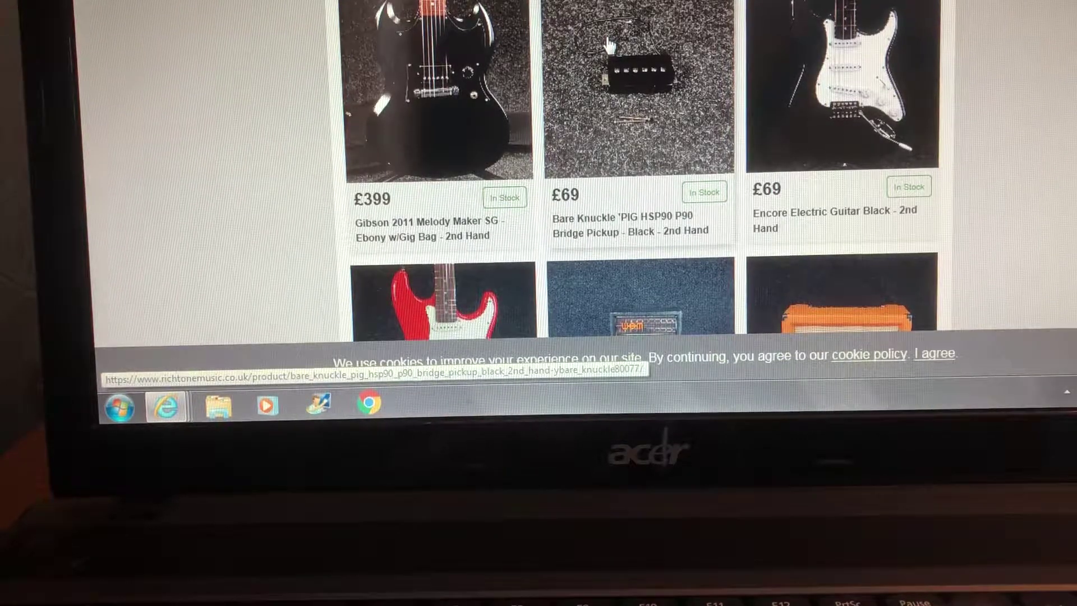
{"action": "scroll", "coordinate": [608, 45], "scroll_direction": "down", "scroll_amount": 1}
{"action": "scroll", "coordinate": [607, 45], "scroll_direction": "down", "scroll_amount": 1}
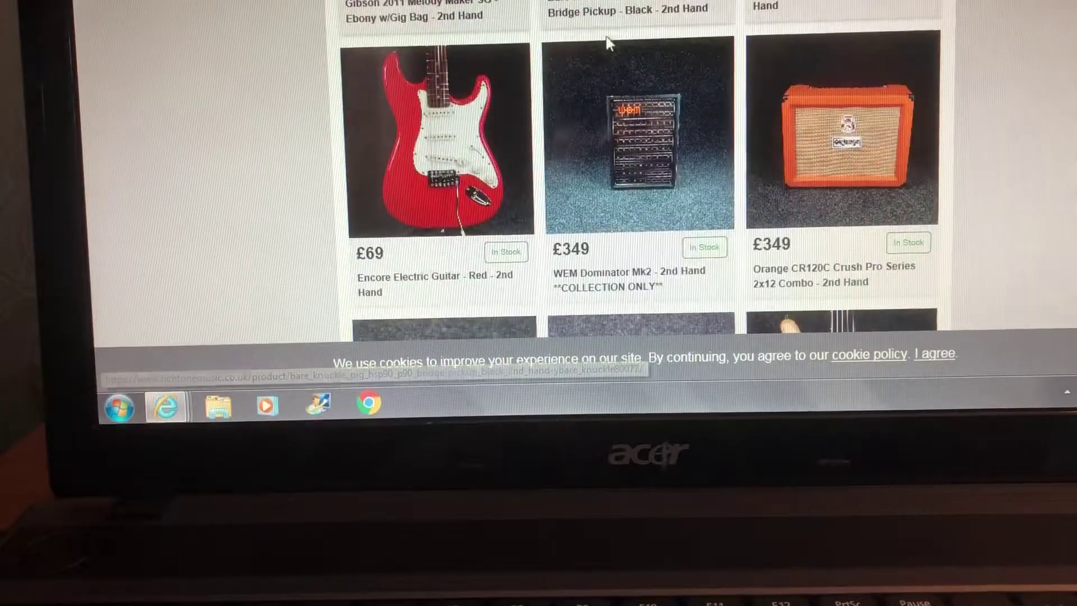
{"action": "scroll", "coordinate": [607, 44], "scroll_direction": "down", "scroll_amount": 2}
{"action": "scroll", "coordinate": [608, 44], "scroll_direction": "down", "scroll_amount": 1}
{"action": "scroll", "coordinate": [607, 44], "scroll_direction": "down", "scroll_amount": 1}
{"action": "scroll", "coordinate": [608, 44], "scroll_direction": "down", "scroll_amount": 1}
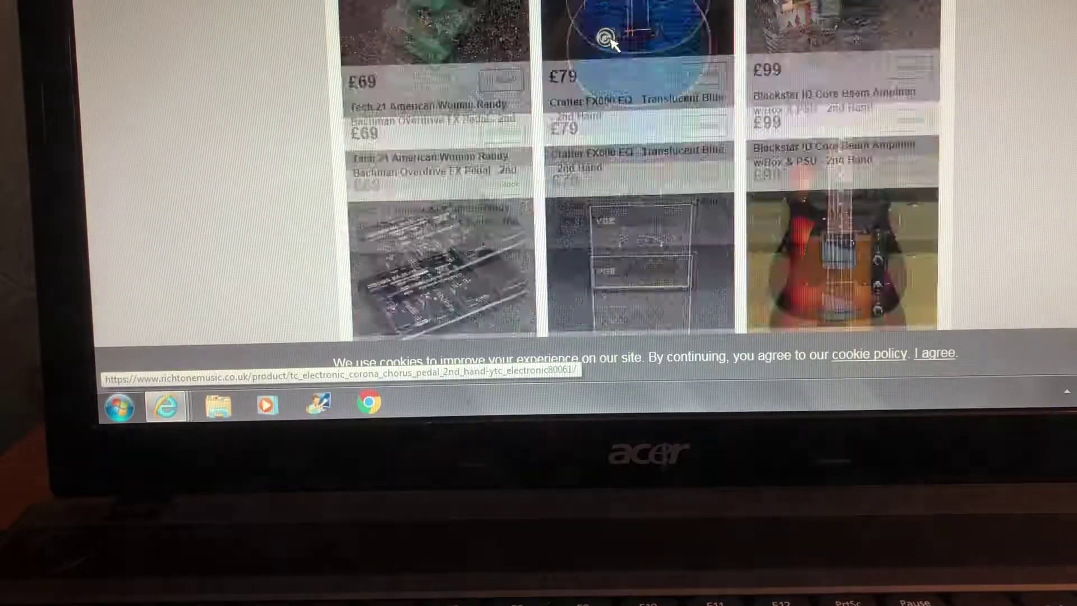
{"action": "scroll", "coordinate": [609, 44], "scroll_direction": "down", "scroll_amount": 2}
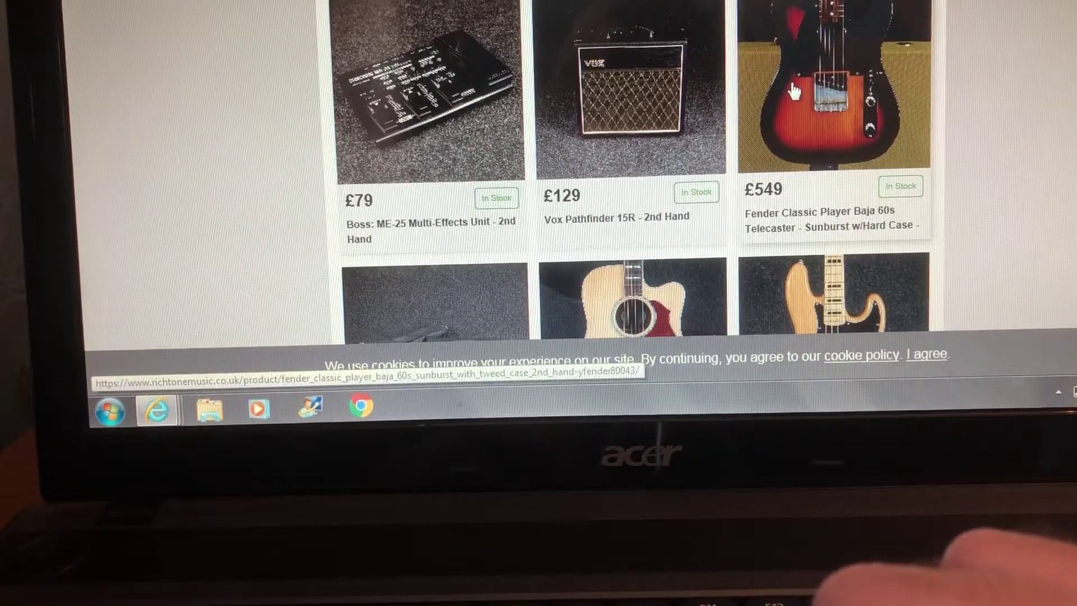
Open the Fender Classic Player Baja 60s Telecaster page and enlarge its ten-photo gallery
{"action": "left_click", "coordinate": [793, 90]}
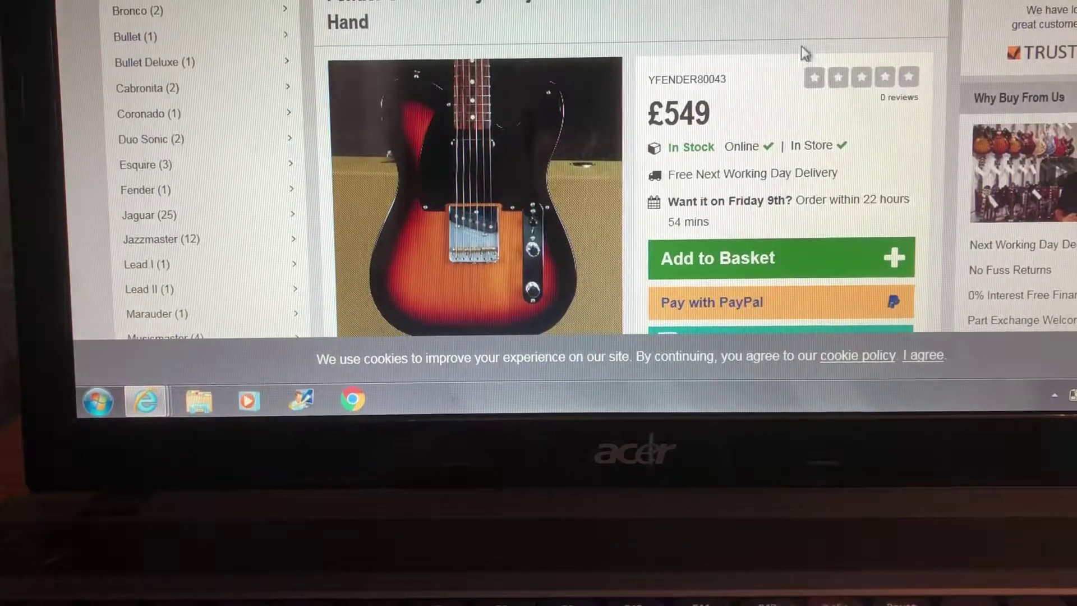
{"action": "scroll", "coordinate": [798, 57], "scroll_direction": "down", "scroll_amount": 3}
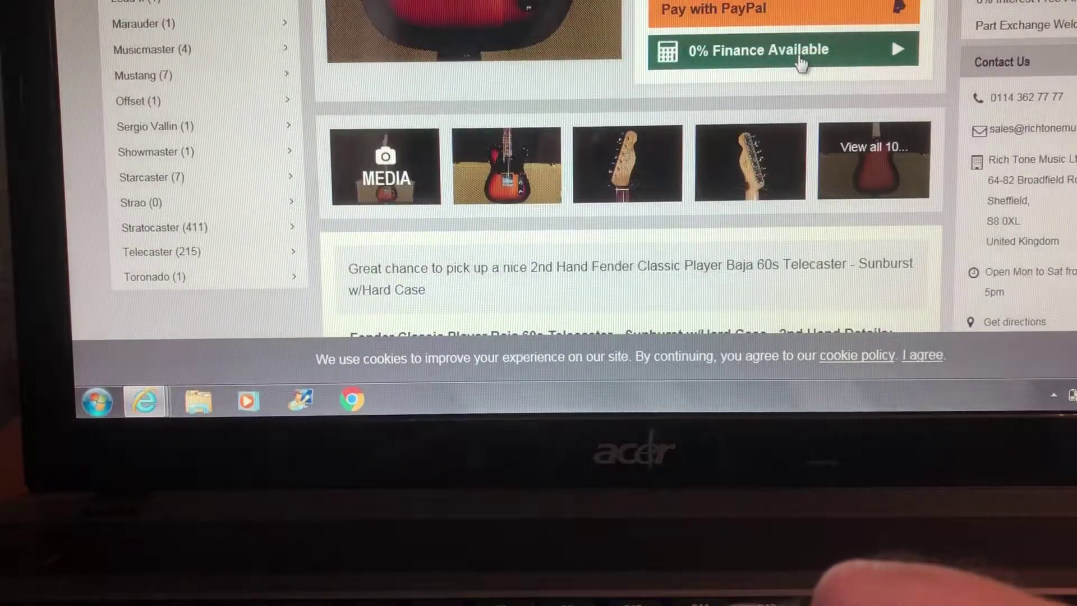
{"action": "scroll", "coordinate": [799, 61], "scroll_direction": "down", "scroll_amount": 1}
{"action": "scroll", "coordinate": [799, 61], "scroll_direction": "down", "scroll_amount": 1}
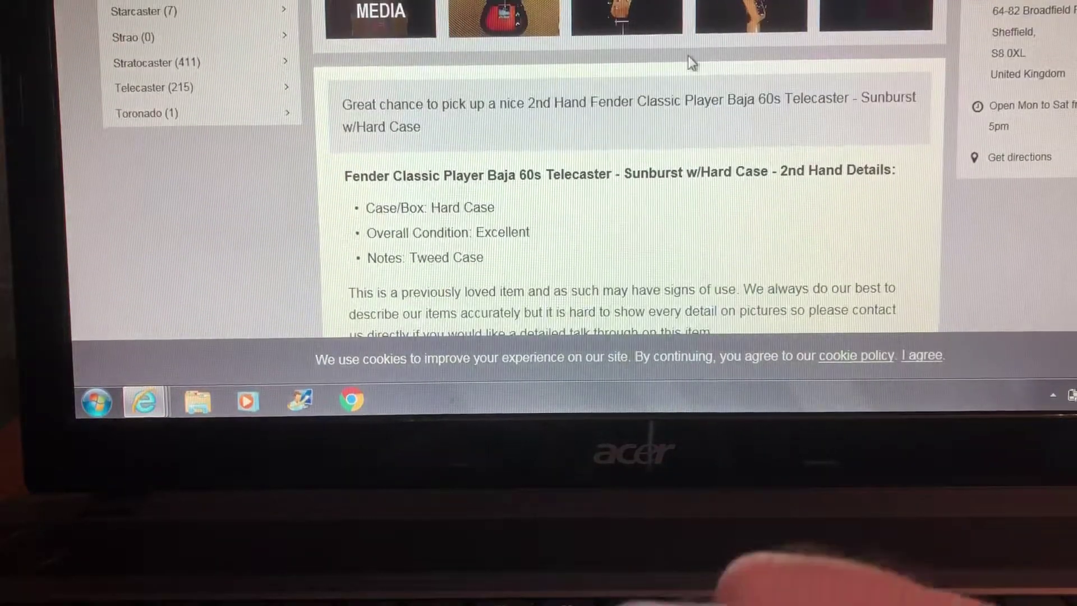
{"action": "left_click", "coordinate": [535, 13]}
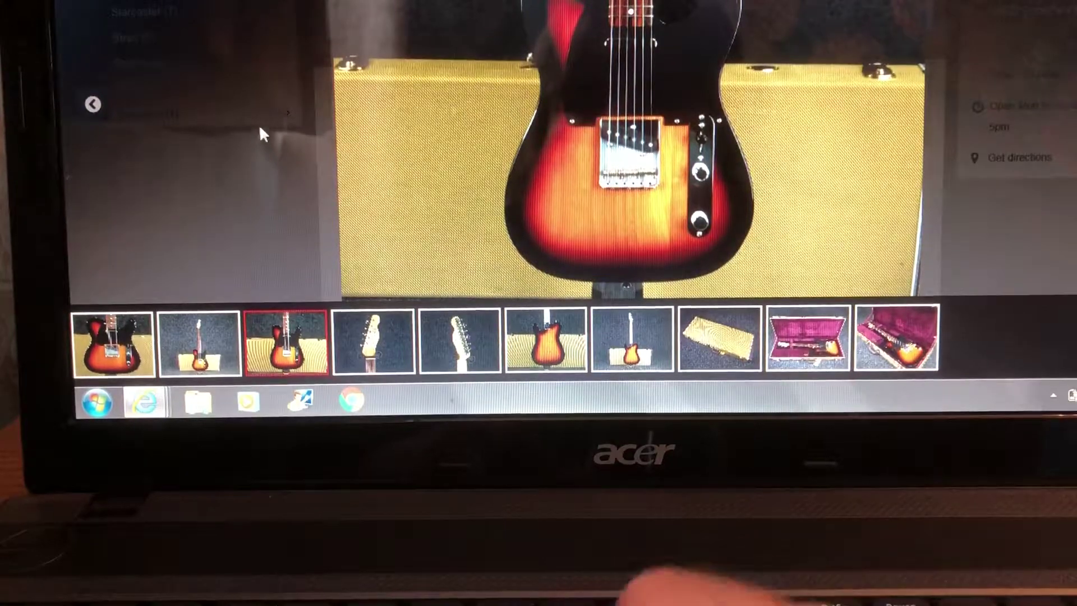
Page backward through the Telecaster photos, wrapping around to the open and closed tweed case shots
{"action": "left_click", "coordinate": [94, 107]}
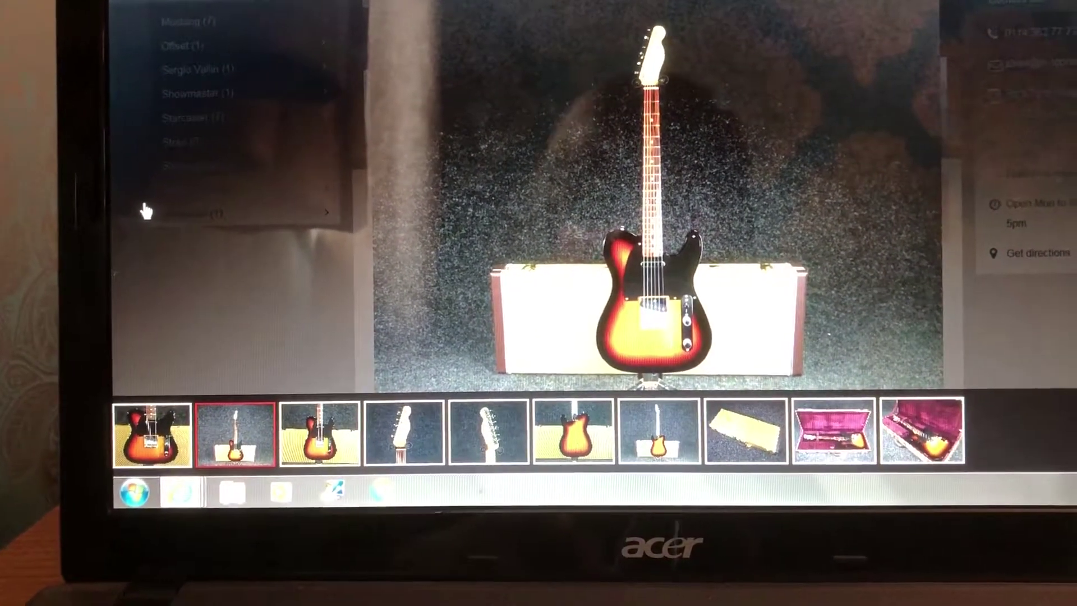
{"action": "left_click", "coordinate": [144, 211]}
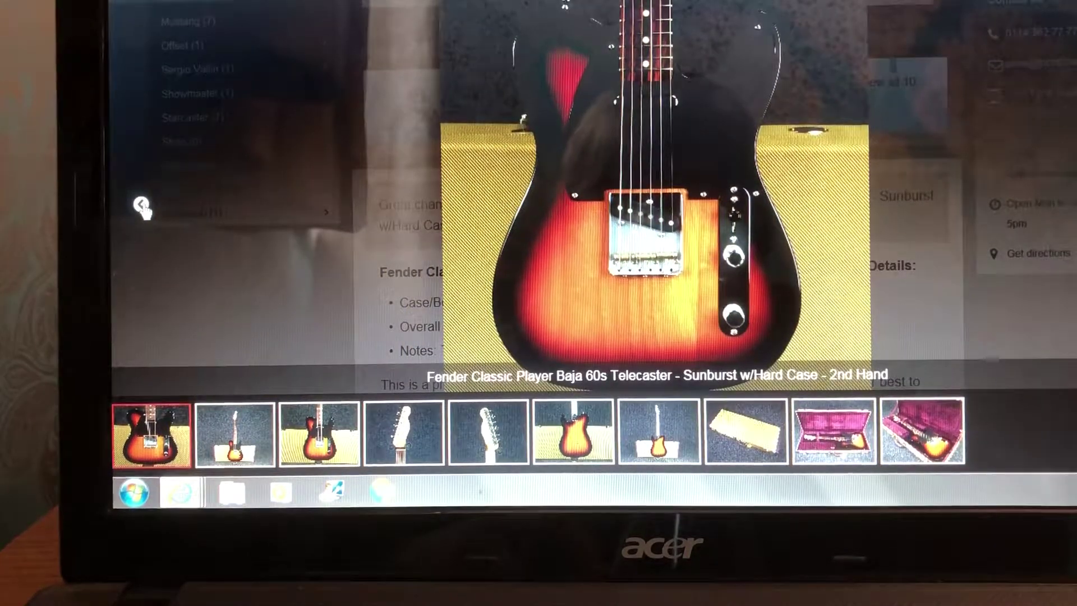
{"action": "left_click", "coordinate": [142, 209]}
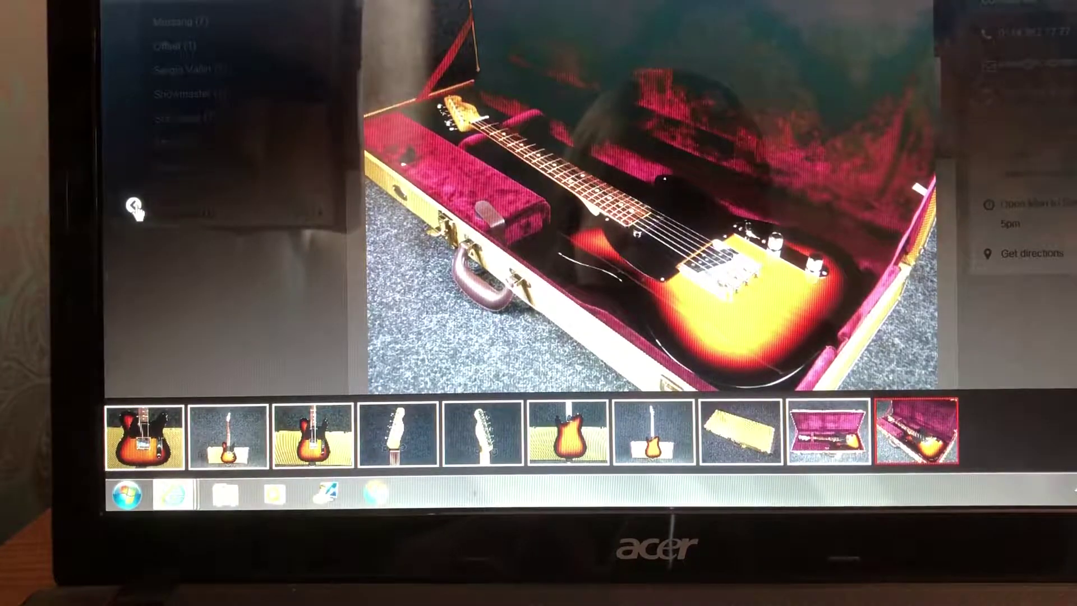
{"action": "left_click", "coordinate": [134, 207]}
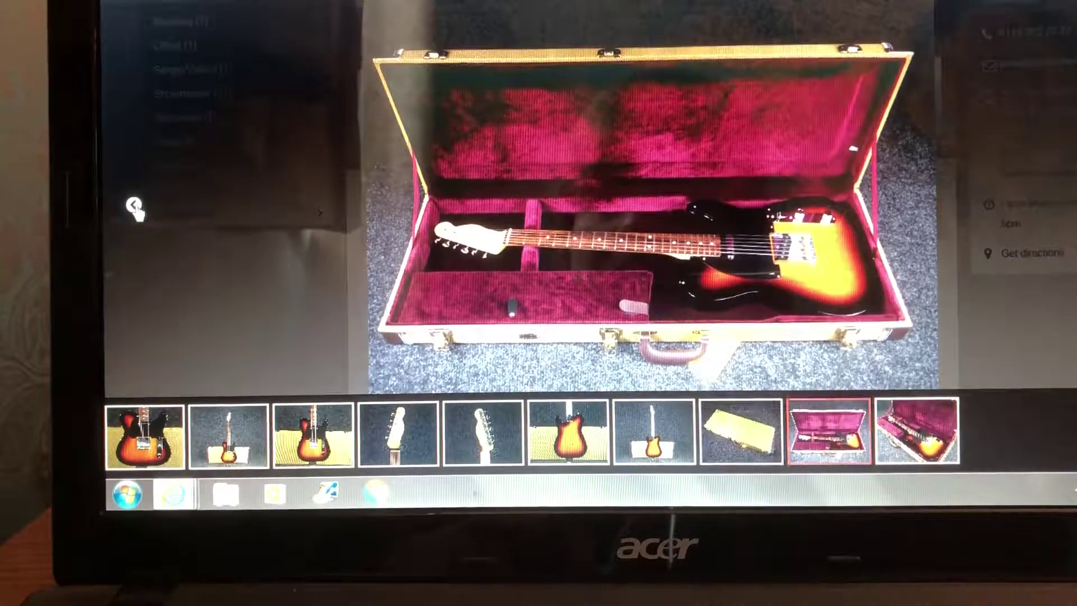
{"action": "left_click", "coordinate": [134, 208]}
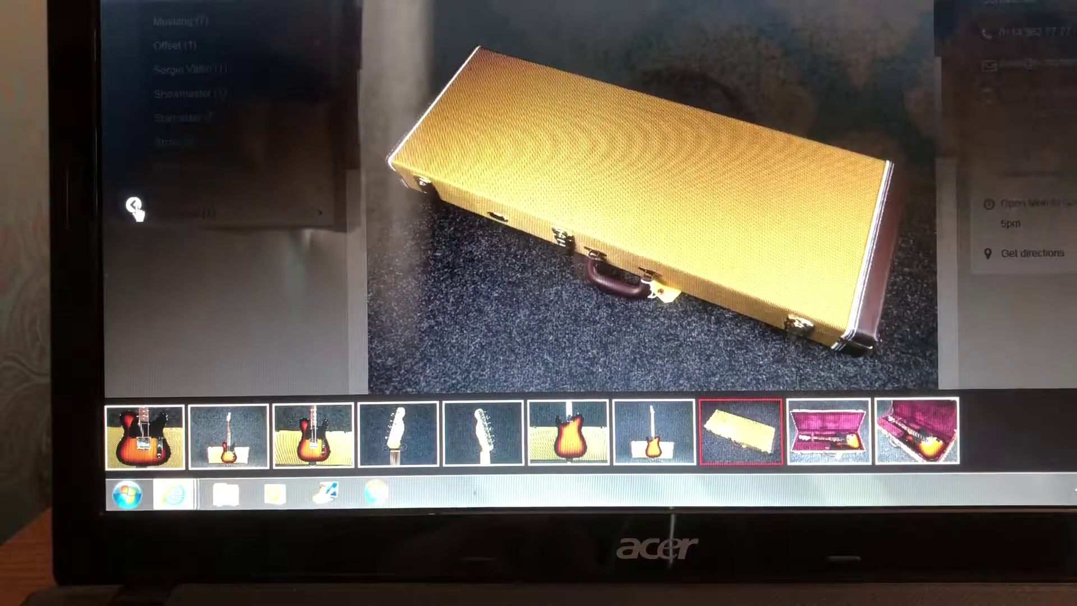
{"action": "left_click", "coordinate": [134, 208]}
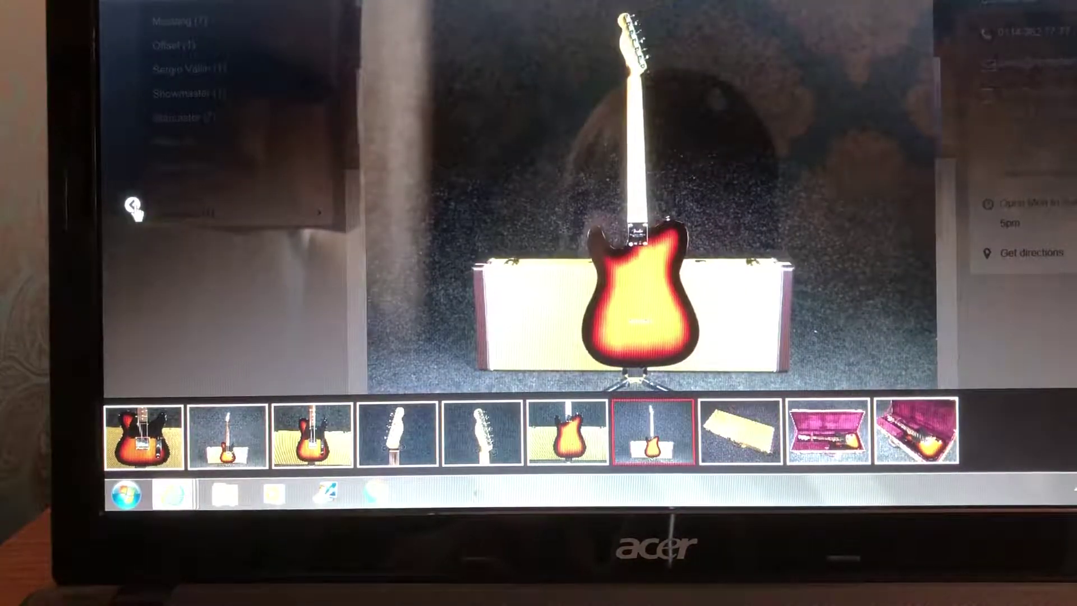
Continue back past the headstock photos to the third photo, sunburst body before the case
{"action": "left_click", "coordinate": [134, 206]}
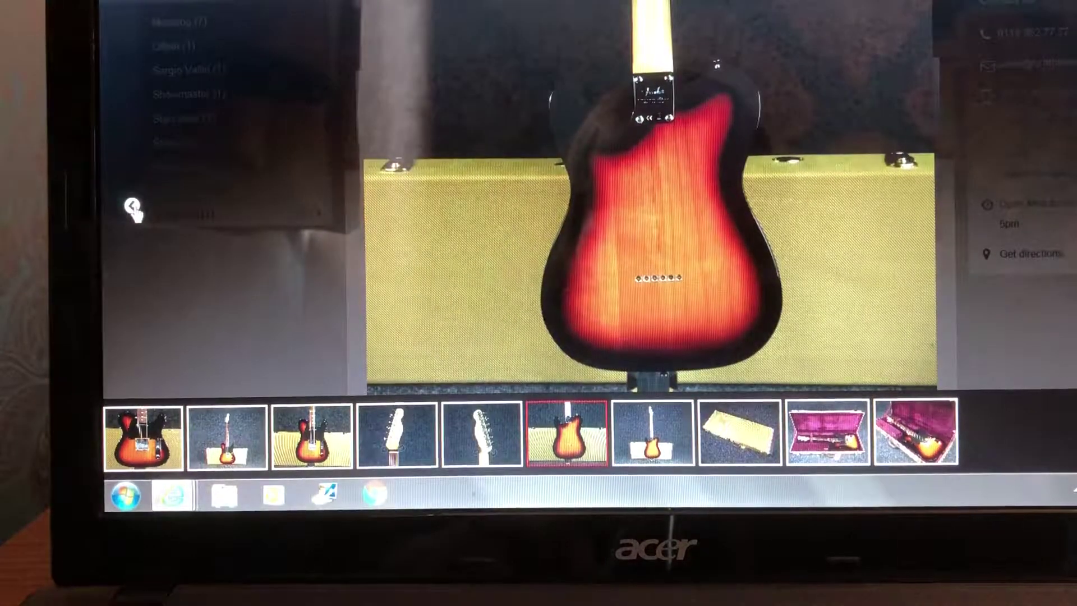
{"action": "left_click", "coordinate": [134, 207]}
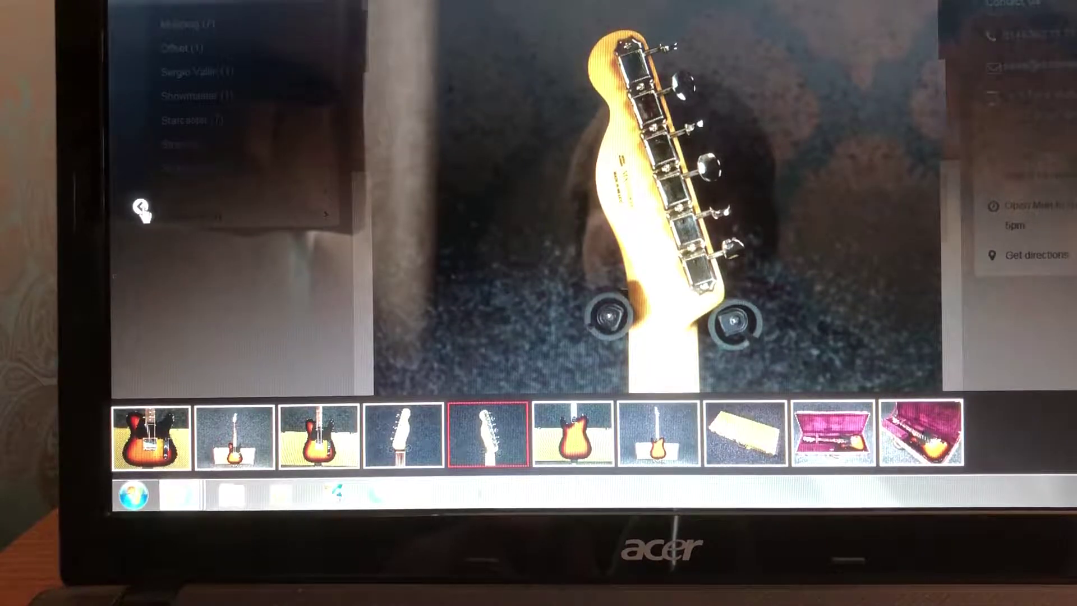
{"action": "left_click", "coordinate": [141, 208]}
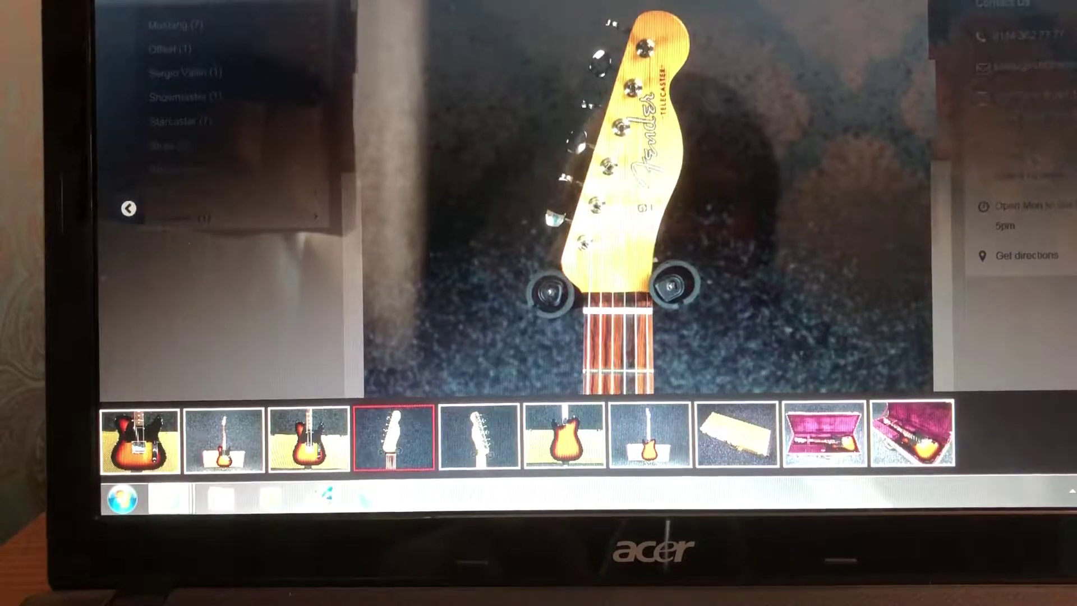
{"action": "key", "text": "Right"}
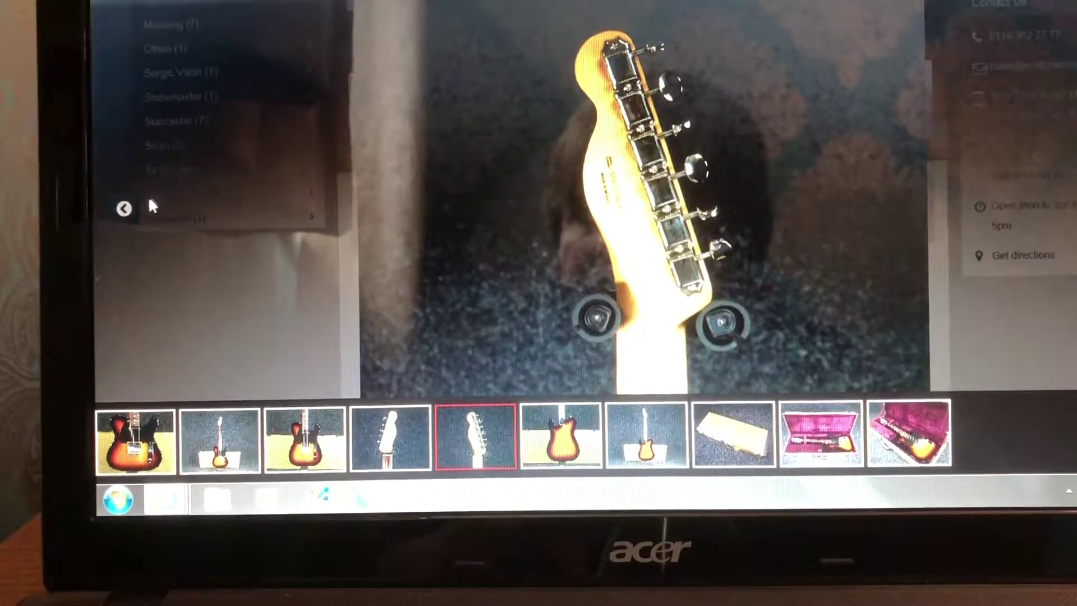
{"action": "left_click", "coordinate": [124, 209]}
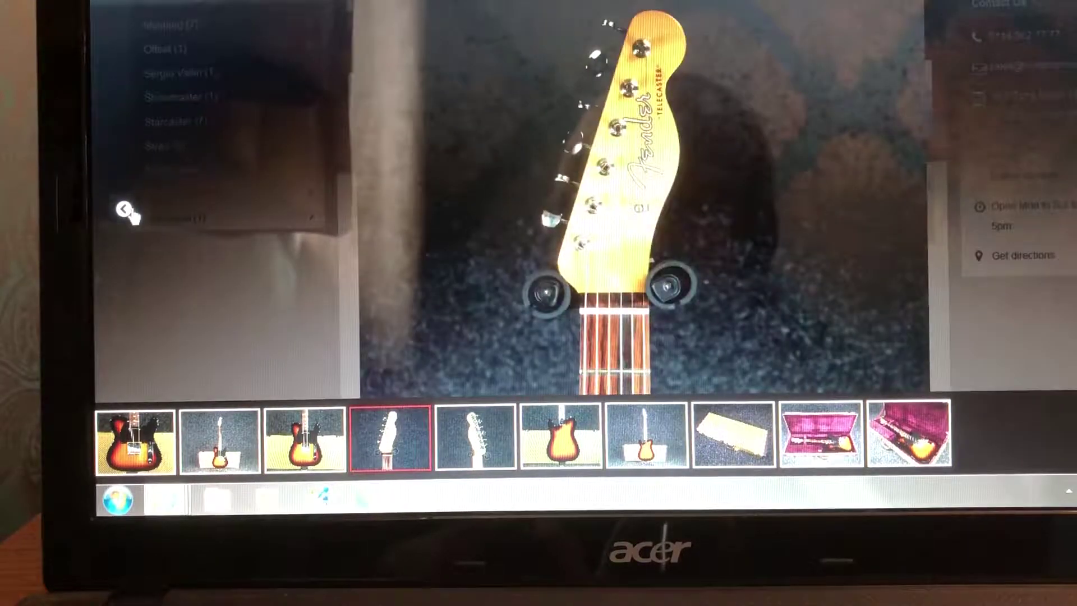
{"action": "left_click", "coordinate": [125, 209]}
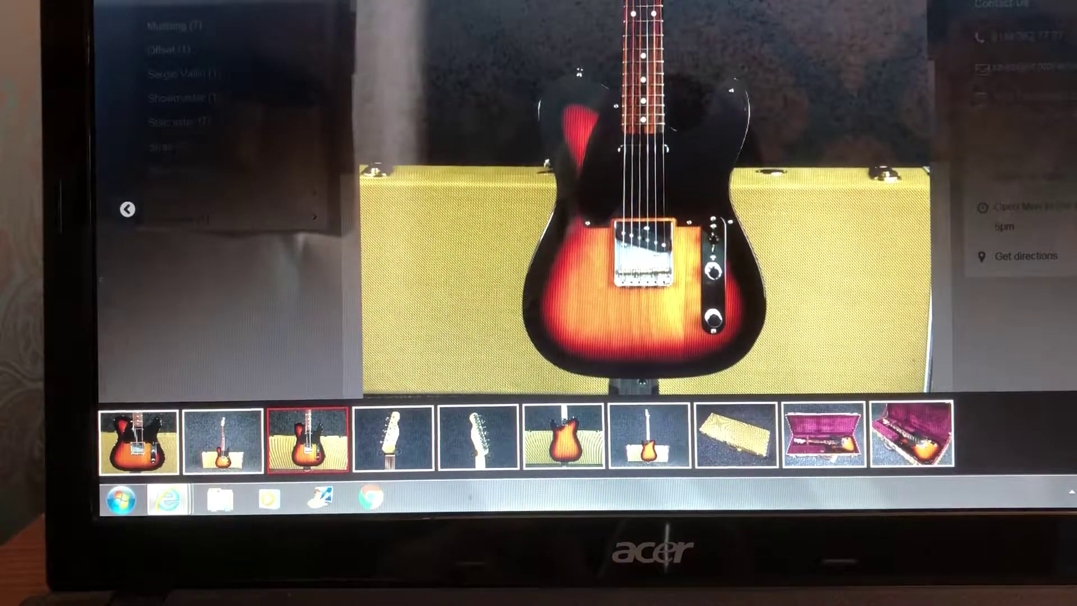
Return from the Telecaster page to the second-hand grid and scroll to the Epiphone row
{"action": "key", "text": "alt+Left"}
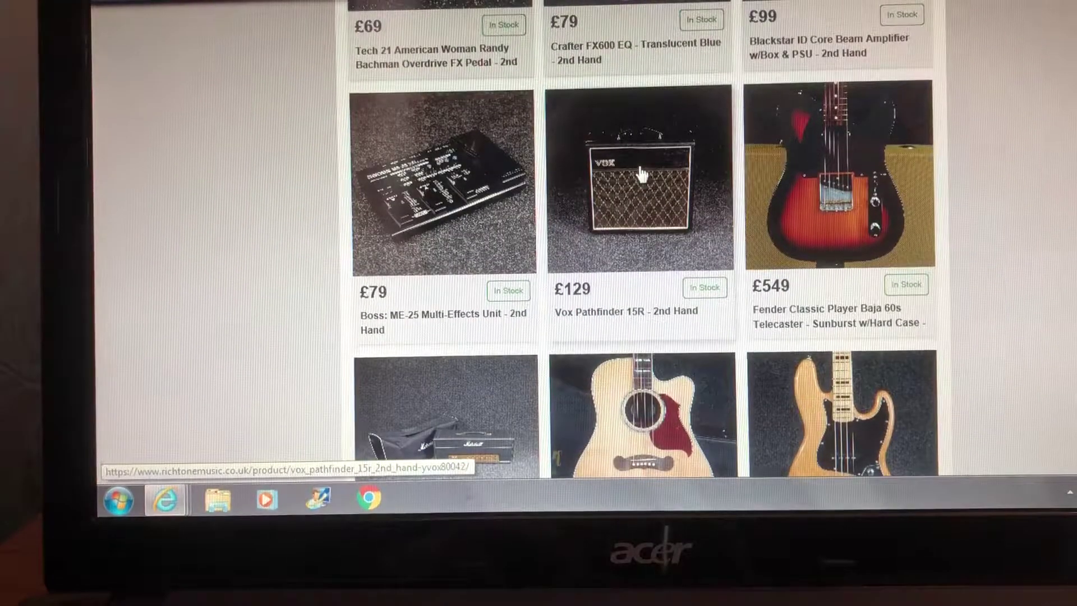
{"action": "scroll", "coordinate": [639, 173], "scroll_direction": "down", "scroll_amount": 3}
{"action": "scroll", "coordinate": [640, 174], "scroll_direction": "down", "scroll_amount": 2}
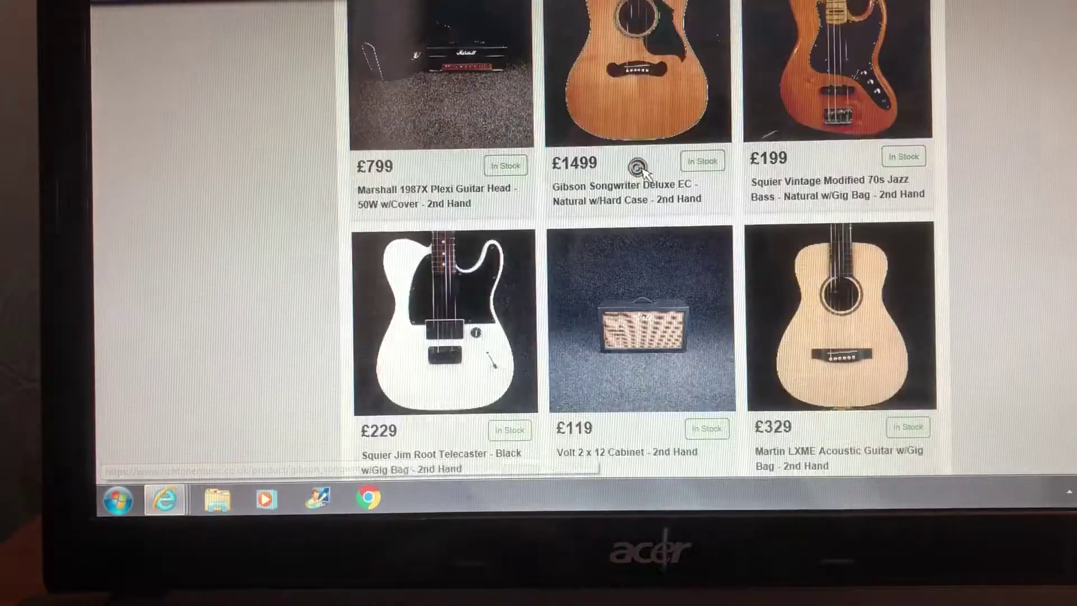
{"action": "scroll", "coordinate": [640, 174], "scroll_direction": "down", "scroll_amount": 2}
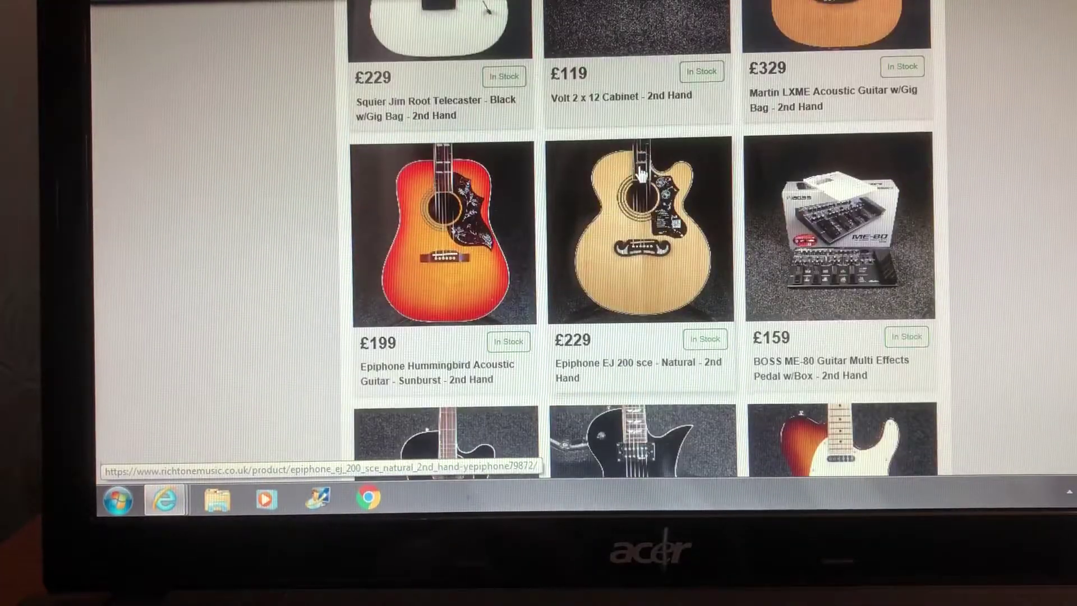
{"action": "scroll", "coordinate": [640, 172], "scroll_direction": "down", "scroll_amount": 2}
{"action": "scroll", "coordinate": [640, 172], "scroll_direction": "down", "scroll_amount": 2}
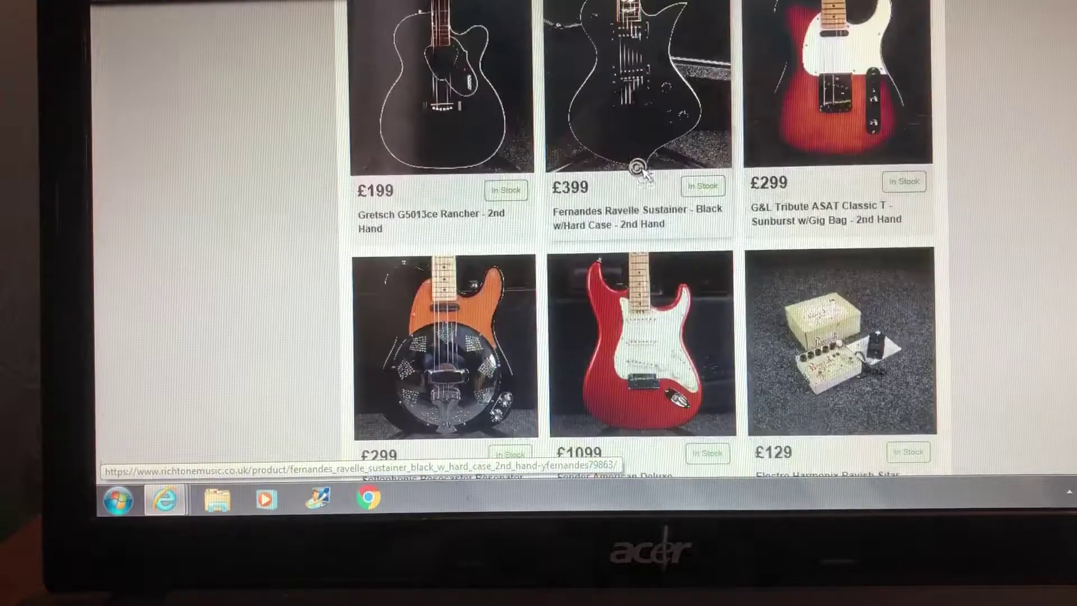
Open the £199 Gretsch G5013ce Rancher listing and scroll to its media row and description
{"action": "left_click", "coordinate": [518, 137]}
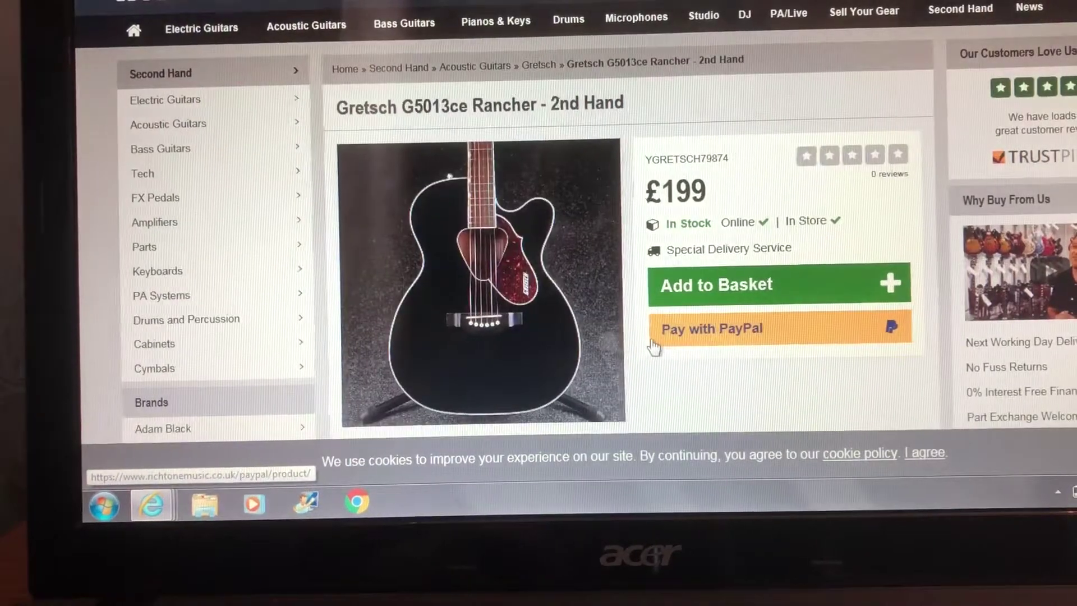
{"action": "scroll", "coordinate": [649, 349], "scroll_direction": "down", "scroll_amount": 4}
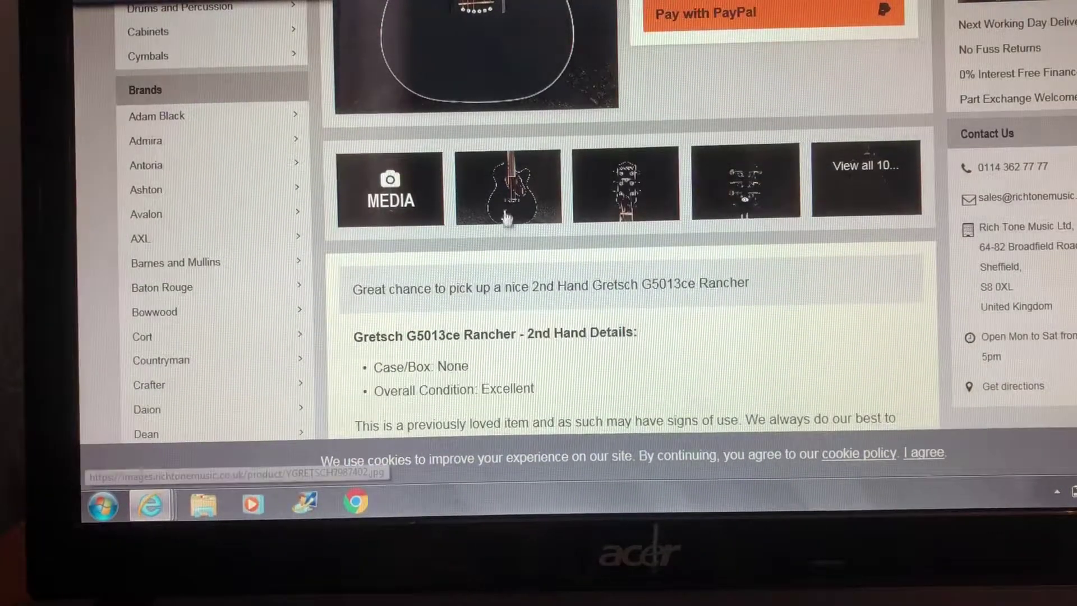
Enlarge the Rancher photos and step past headstock and back shots to the angled-guitar photo
{"action": "left_click", "coordinate": [504, 199]}
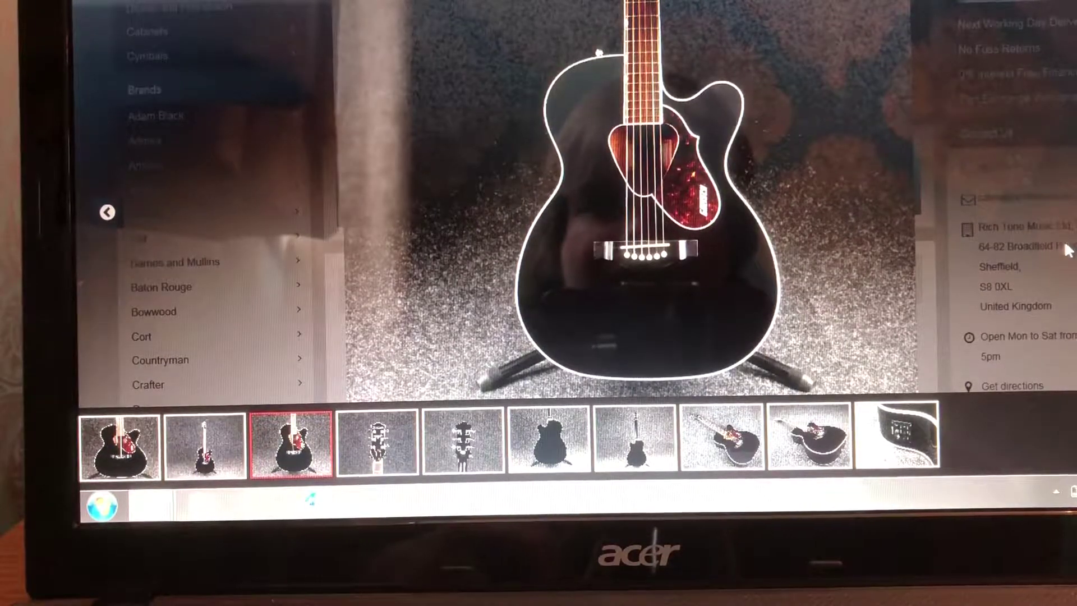
{"action": "key", "text": "Right"}
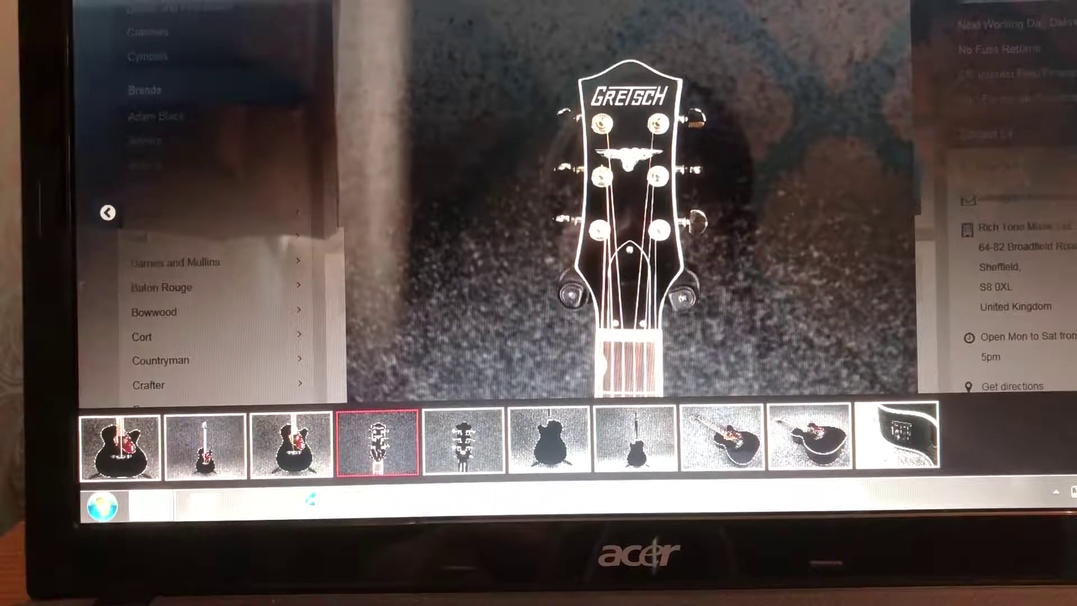
{"action": "key", "text": "Right"}
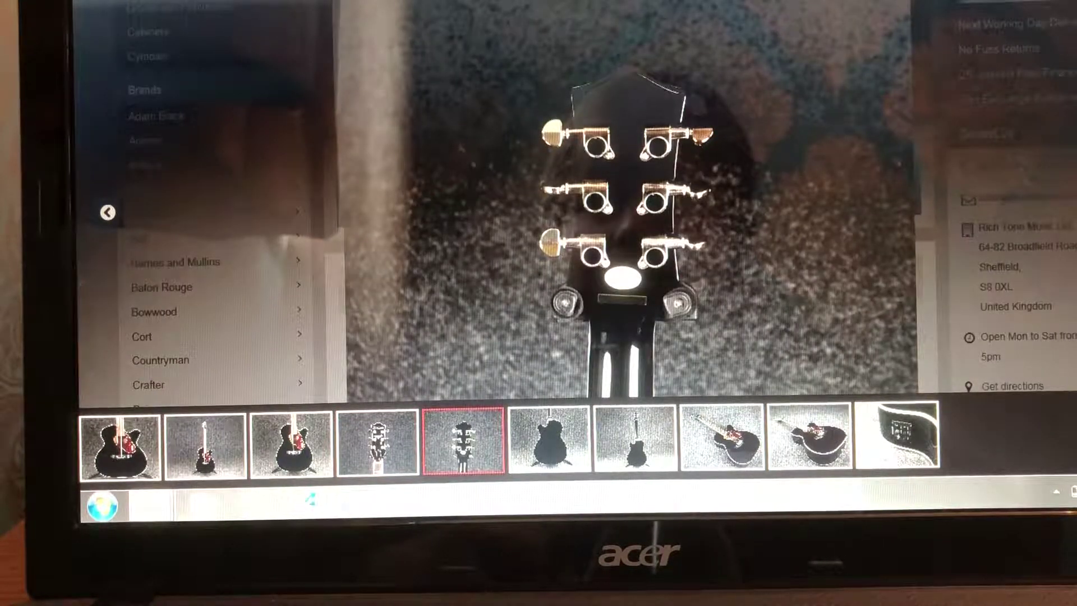
{"action": "key", "text": "Right"}
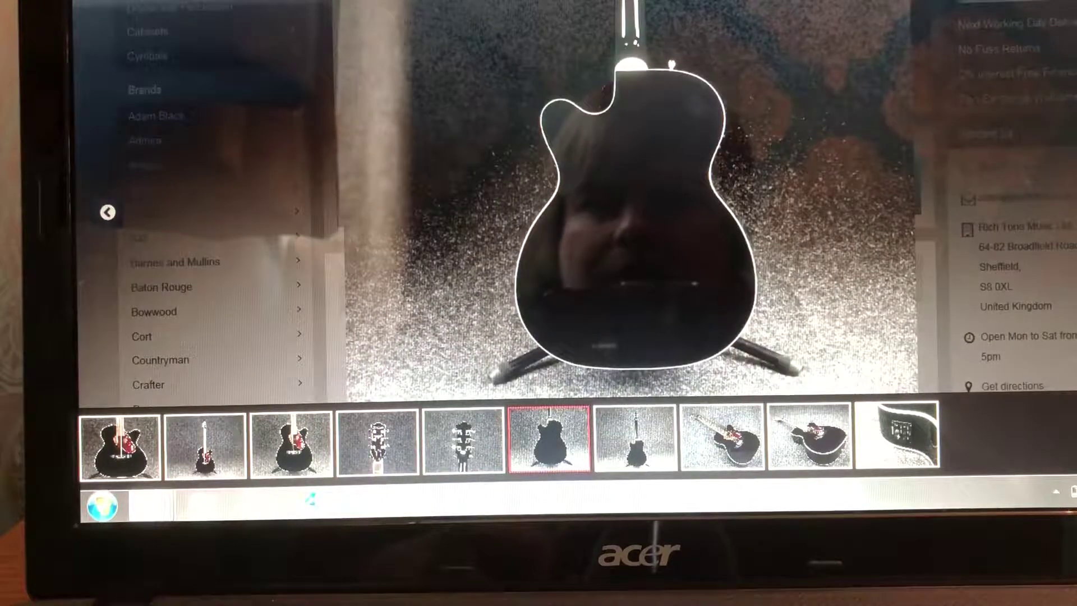
{"action": "key", "text": "Right"}
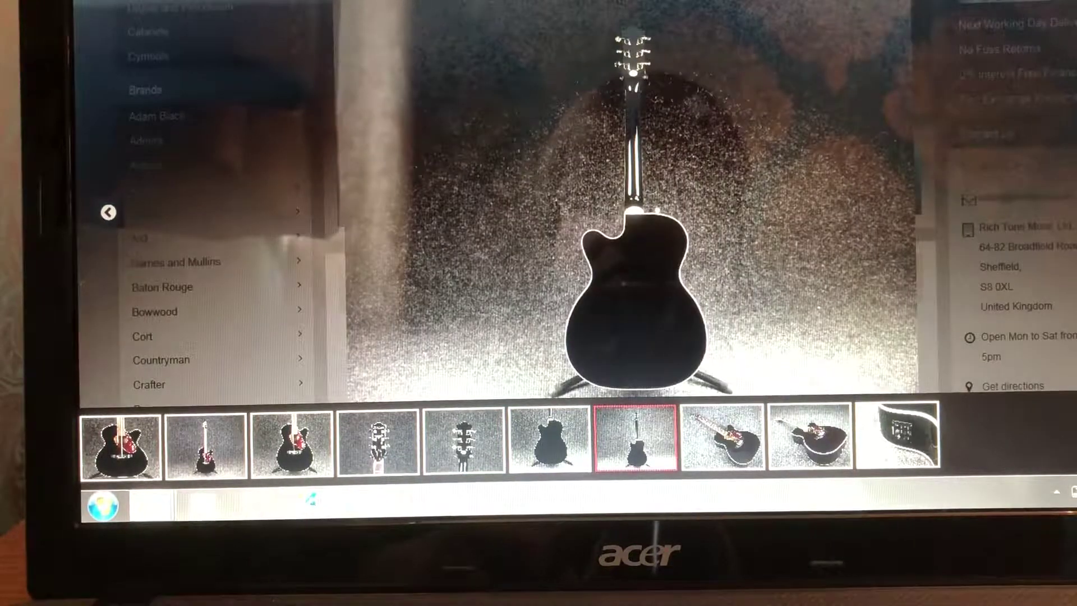
{"action": "key", "text": "Right"}
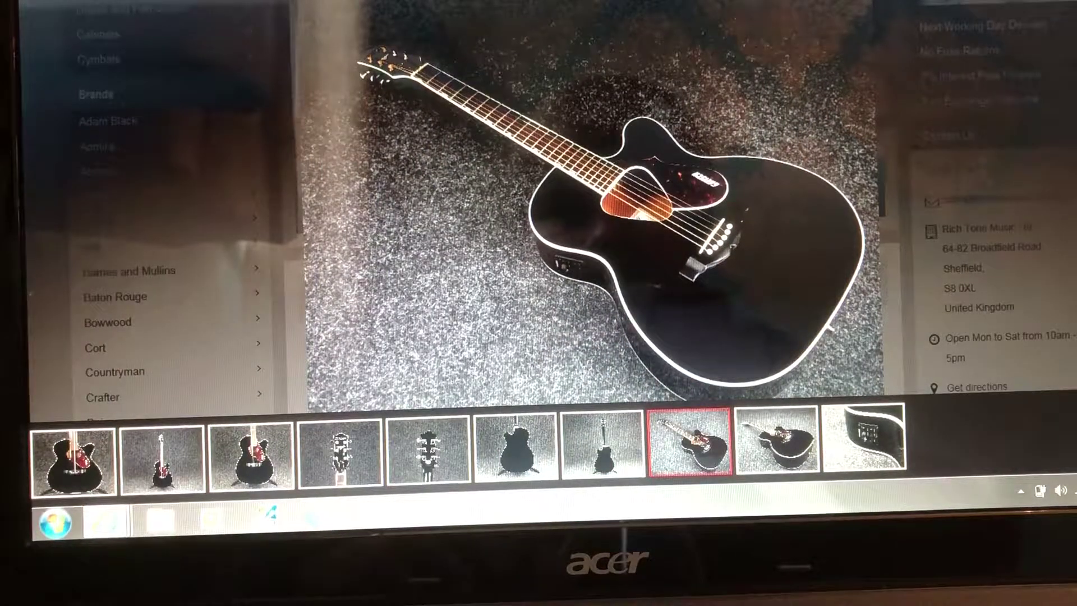
Close the Rancher lightbox and go back to the second-hand listing grid
{"action": "left_click", "coordinate": [913, 110]}
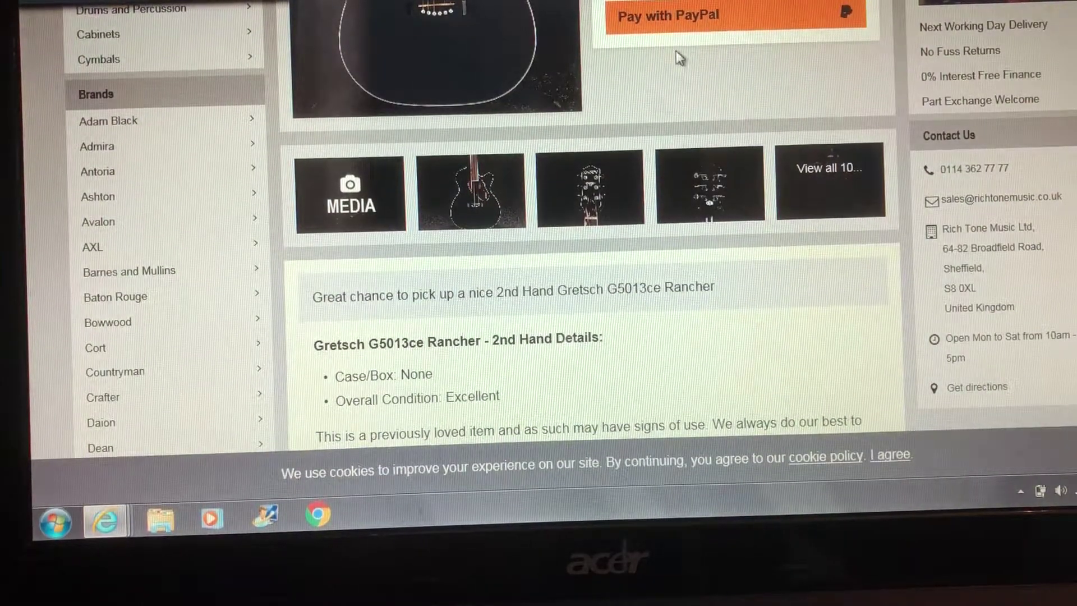
{"action": "scroll", "coordinate": [679, 57], "scroll_direction": "down", "scroll_amount": 3}
{"action": "scroll", "coordinate": [680, 57], "scroll_direction": "up", "scroll_amount": 3}
{"action": "scroll", "coordinate": [679, 58], "scroll_direction": "up", "scroll_amount": 5}
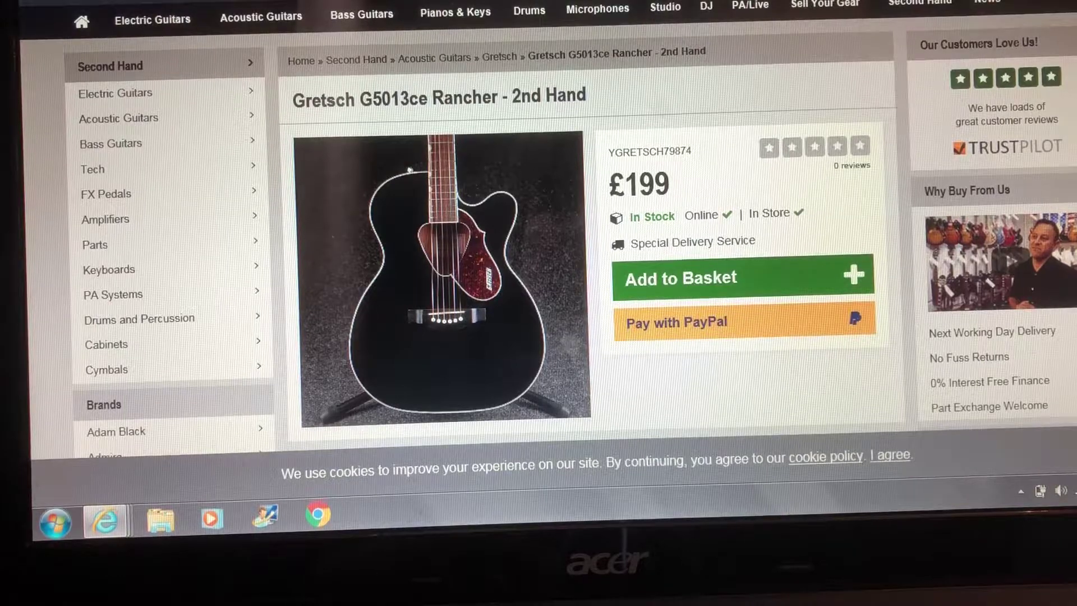
{"action": "key", "text": "alt+Left"}
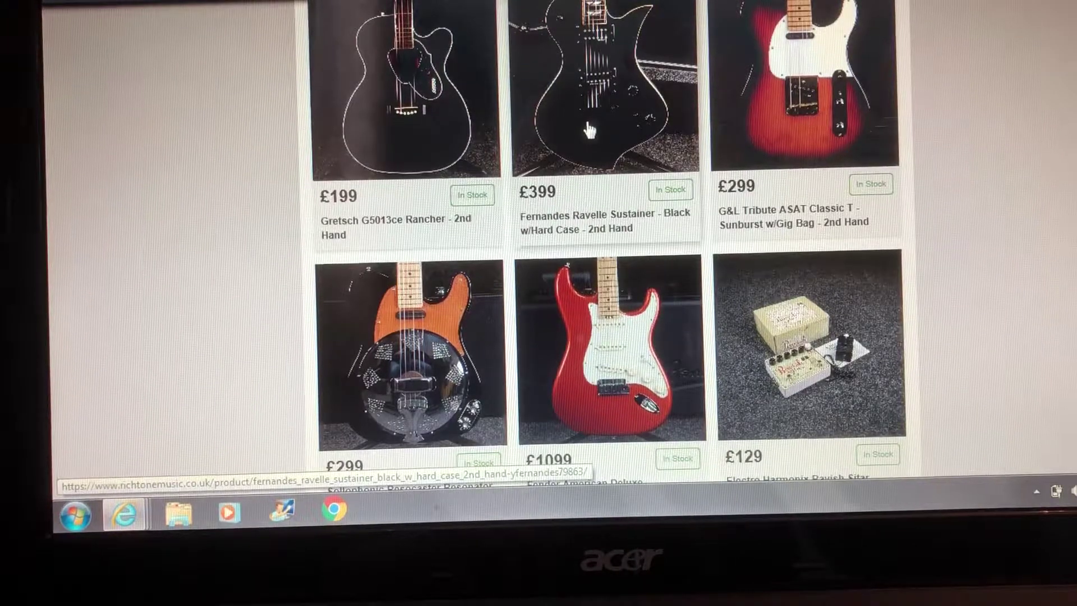
{"action": "scroll", "coordinate": [585, 119], "scroll_direction": "down", "scroll_amount": 3}
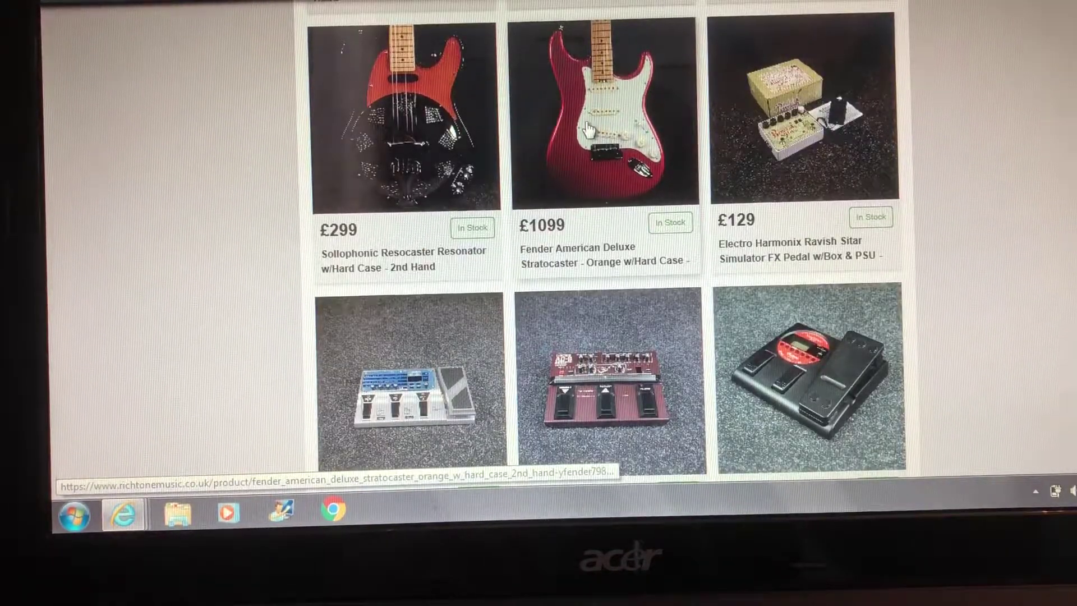
{"action": "scroll", "coordinate": [586, 129], "scroll_direction": "down", "scroll_amount": 1}
{"action": "scroll", "coordinate": [586, 129], "scroll_direction": "down", "scroll_amount": 2}
{"action": "scroll", "coordinate": [586, 128], "scroll_direction": "down", "scroll_amount": 2}
{"action": "scroll", "coordinate": [588, 130], "scroll_direction": "down", "scroll_amount": 1}
{"action": "scroll", "coordinate": [589, 129], "scroll_direction": "down", "scroll_amount": 1}
{"action": "scroll", "coordinate": [588, 130], "scroll_direction": "down", "scroll_amount": 2}
{"action": "scroll", "coordinate": [589, 126], "scroll_direction": "down", "scroll_amount": 2}
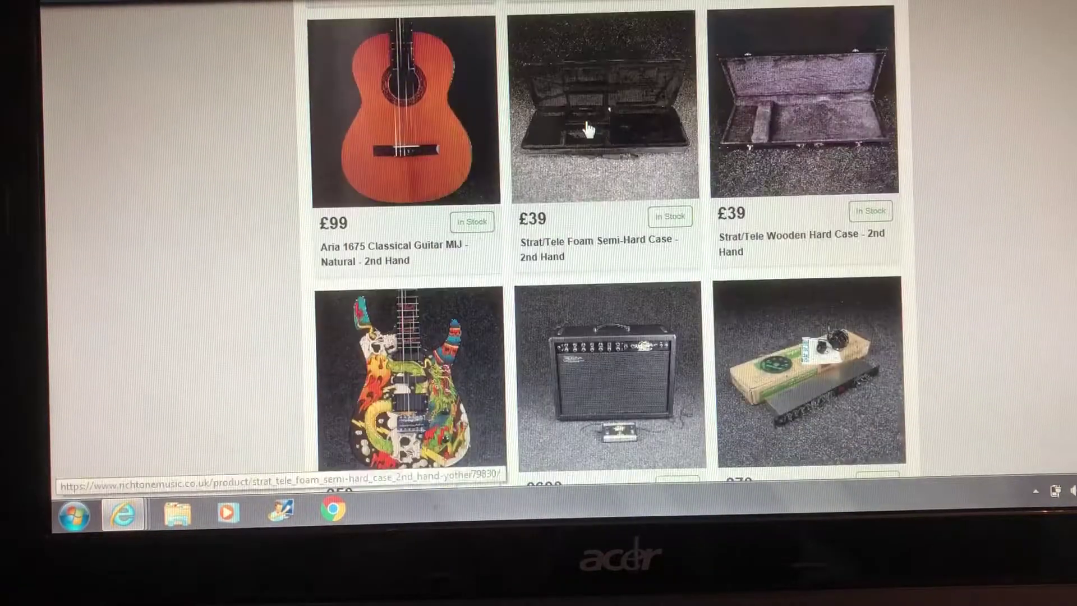
{"action": "scroll", "coordinate": [589, 127], "scroll_direction": "down", "scroll_amount": 2}
{"action": "scroll", "coordinate": [588, 126], "scroll_direction": "down", "scroll_amount": 2}
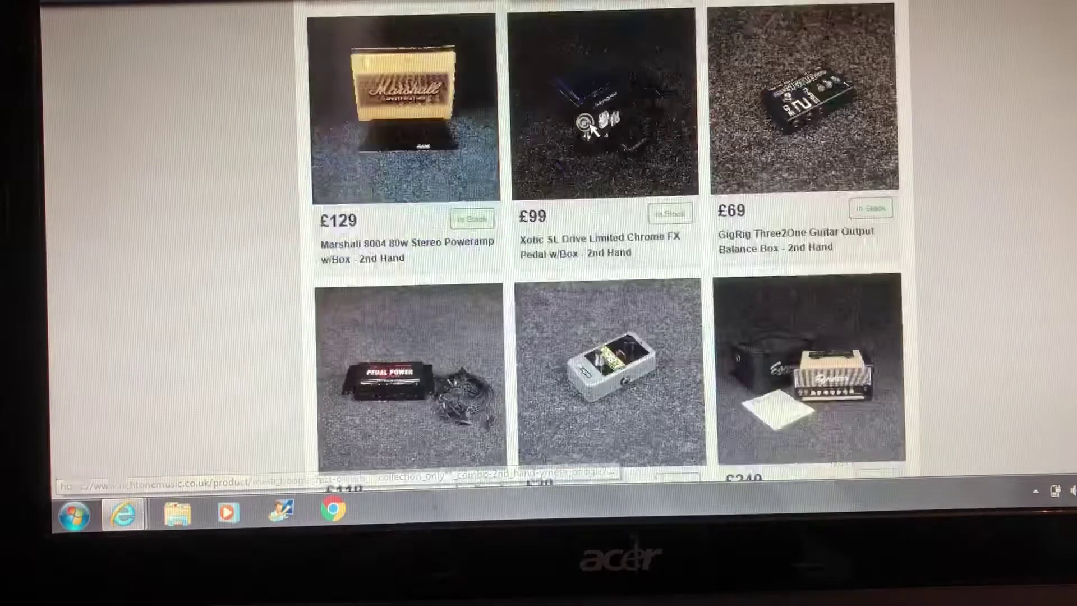
{"action": "scroll", "coordinate": [588, 129], "scroll_direction": "down", "scroll_amount": 2}
{"action": "scroll", "coordinate": [588, 128], "scroll_direction": "down", "scroll_amount": 1}
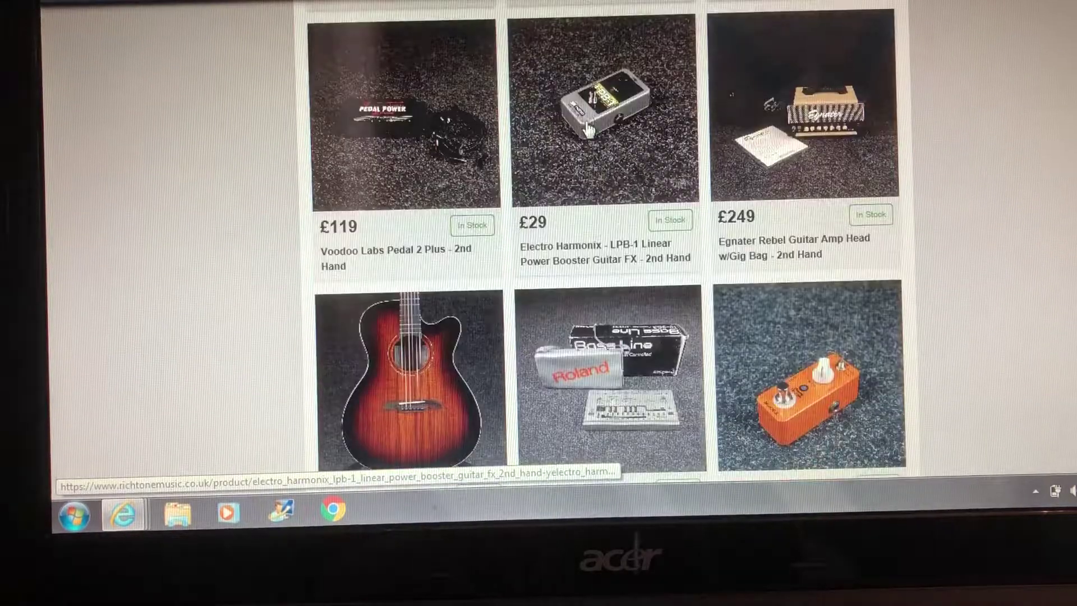
{"action": "scroll", "coordinate": [593, 128], "scroll_direction": "down", "scroll_amount": 1}
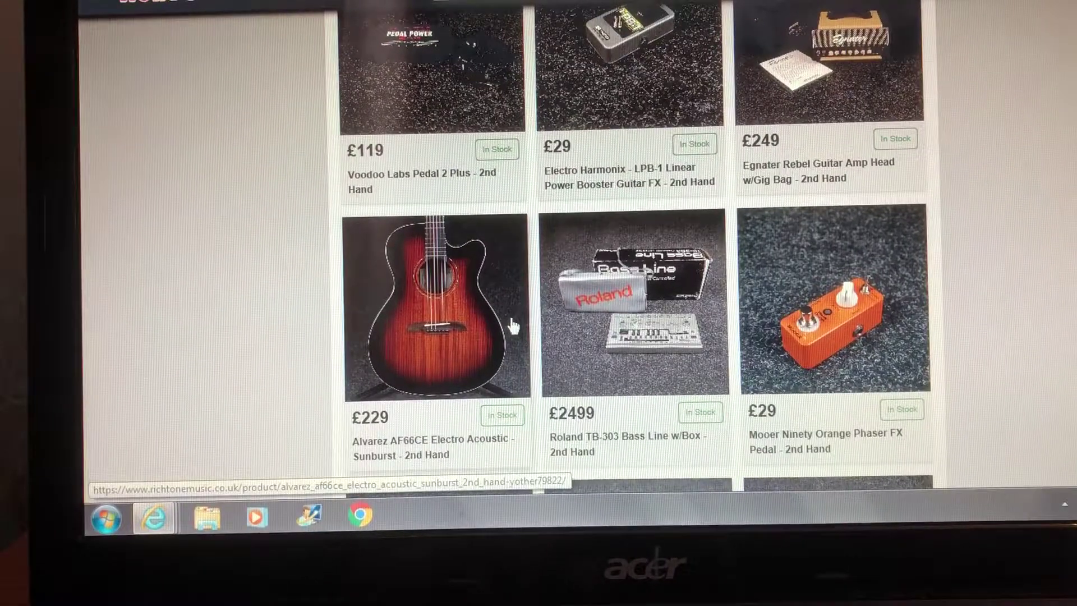
{"action": "scroll", "coordinate": [571, 255], "scroll_direction": "down", "scroll_amount": 3}
{"action": "scroll", "coordinate": [571, 255], "scroll_direction": "down", "scroll_amount": 2}
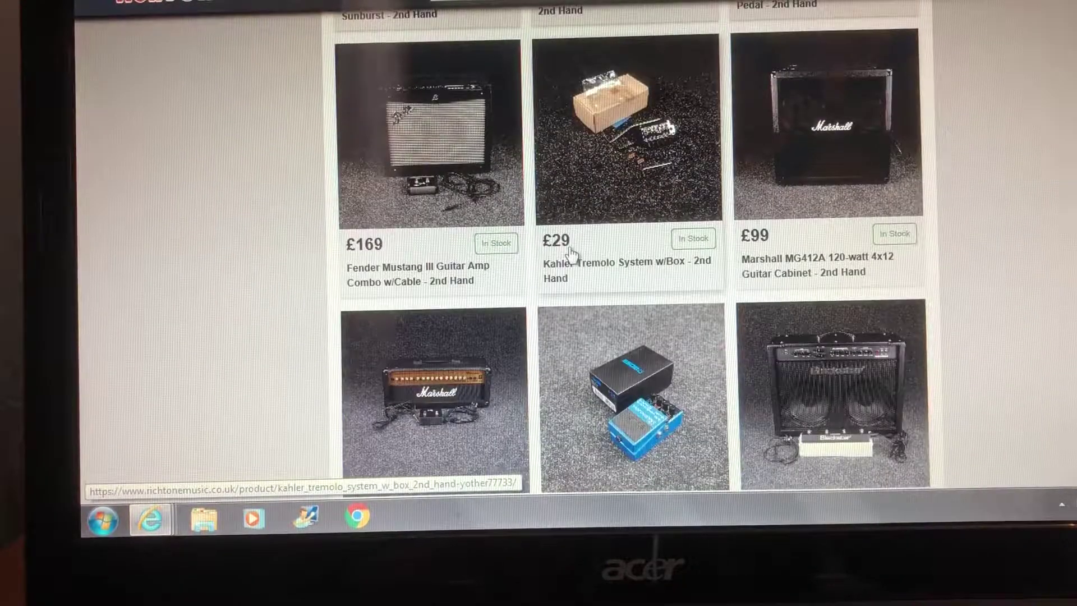
{"action": "scroll", "coordinate": [570, 255], "scroll_direction": "down", "scroll_amount": 2}
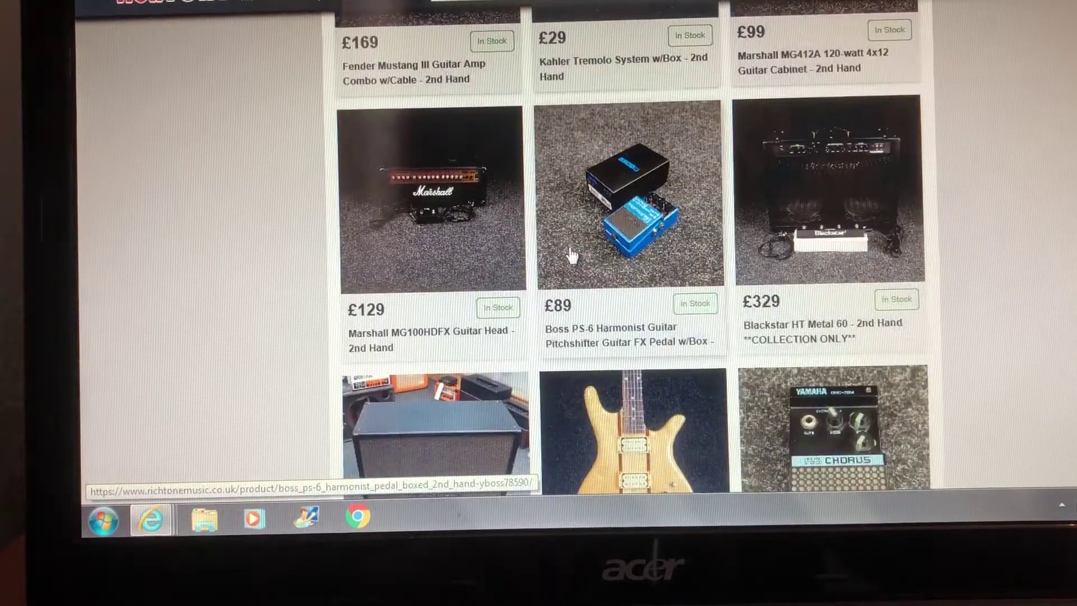
{"action": "scroll", "coordinate": [571, 254], "scroll_direction": "down", "scroll_amount": 2}
{"action": "scroll", "coordinate": [571, 253], "scroll_direction": "down", "scroll_amount": 1}
{"action": "scroll", "coordinate": [570, 250], "scroll_direction": "down", "scroll_amount": 2}
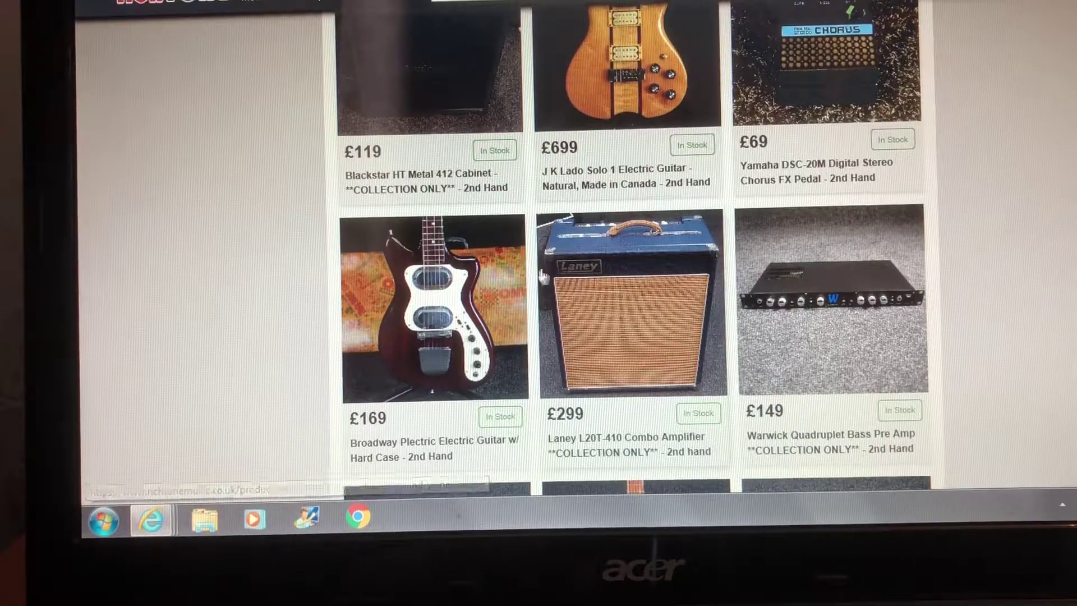
{"action": "scroll", "coordinate": [586, 262], "scroll_direction": "down", "scroll_amount": 3}
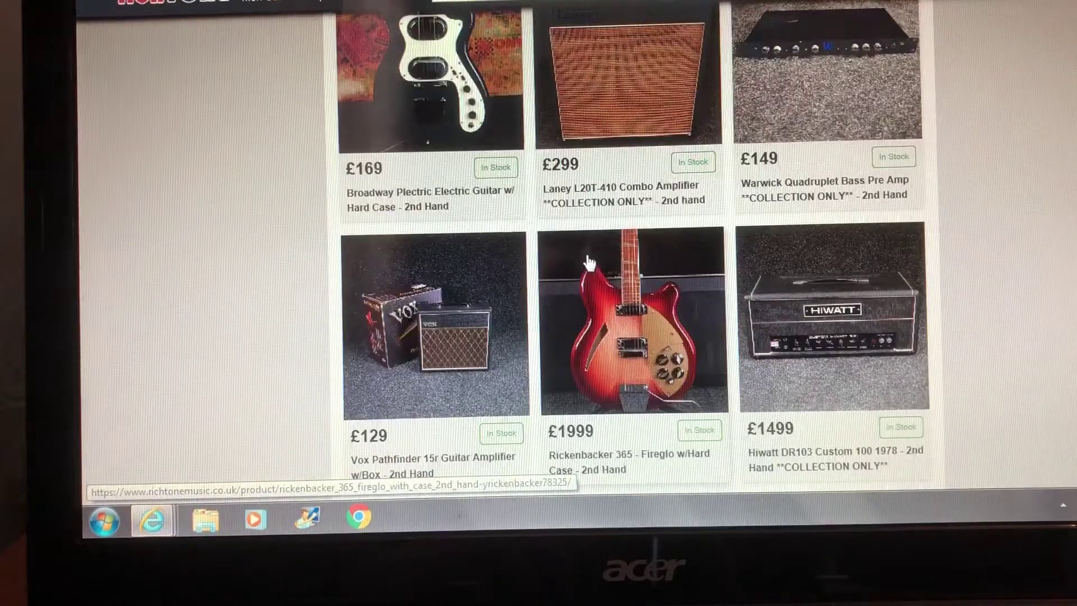
{"action": "scroll", "coordinate": [587, 256], "scroll_direction": "down", "scroll_amount": 3}
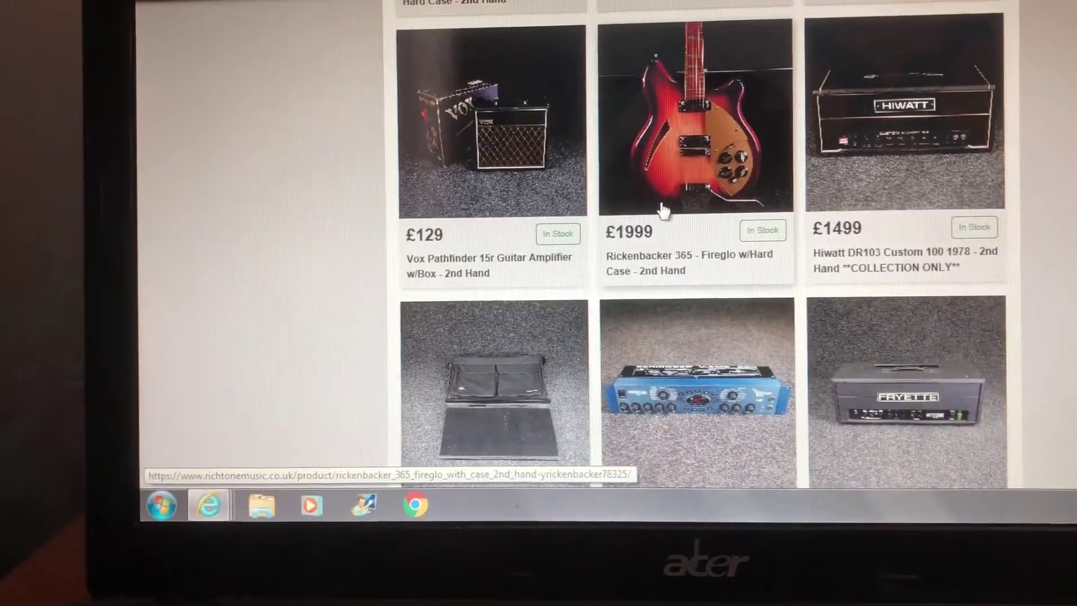
Scroll the second-hand grid down to the Peerless archtops, like the £599 New York Archtop
{"action": "left_click", "coordinate": [647, 232]}
{"action": "scroll", "coordinate": [640, 235], "scroll_direction": "down", "scroll_amount": 2}
{"action": "scroll", "coordinate": [640, 234], "scroll_direction": "down", "scroll_amount": 3}
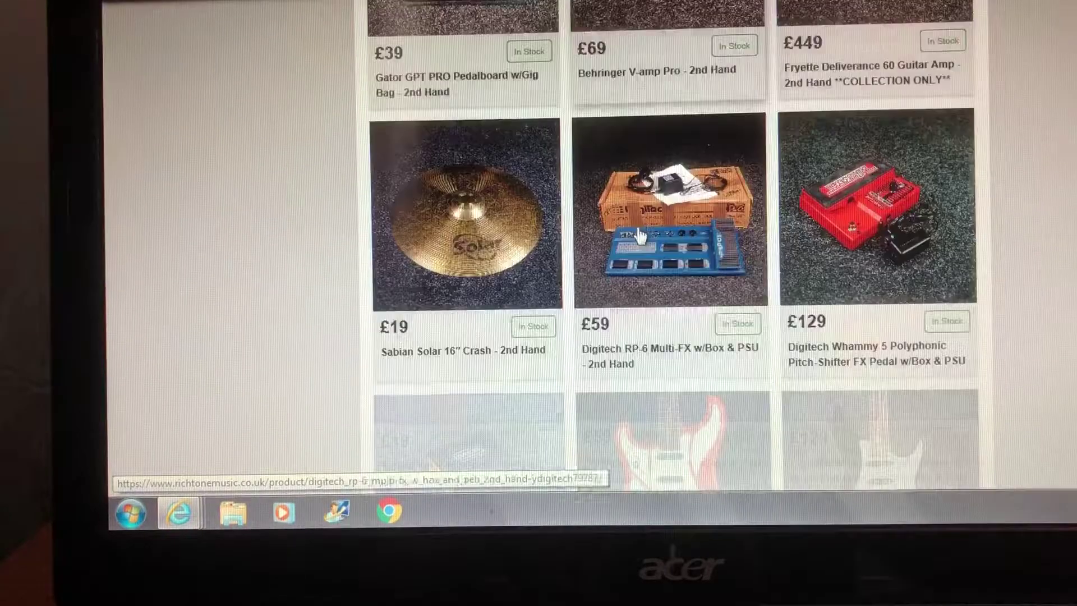
{"action": "scroll", "coordinate": [637, 231], "scroll_direction": "down", "scroll_amount": 2}
{"action": "scroll", "coordinate": [637, 232], "scroll_direction": "down", "scroll_amount": 3}
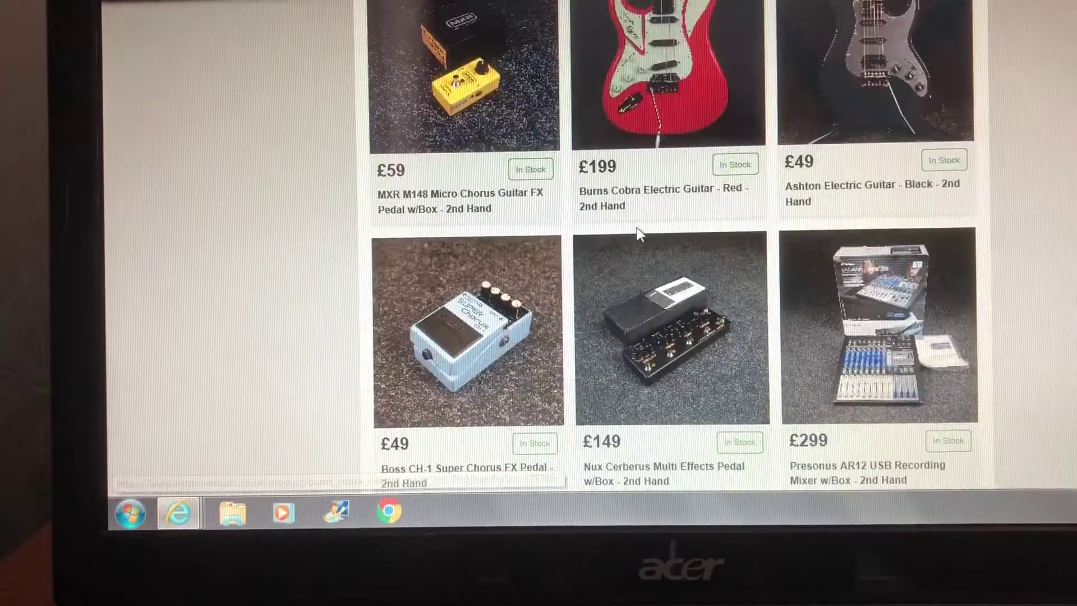
{"action": "scroll", "coordinate": [636, 229], "scroll_direction": "down", "scroll_amount": 1}
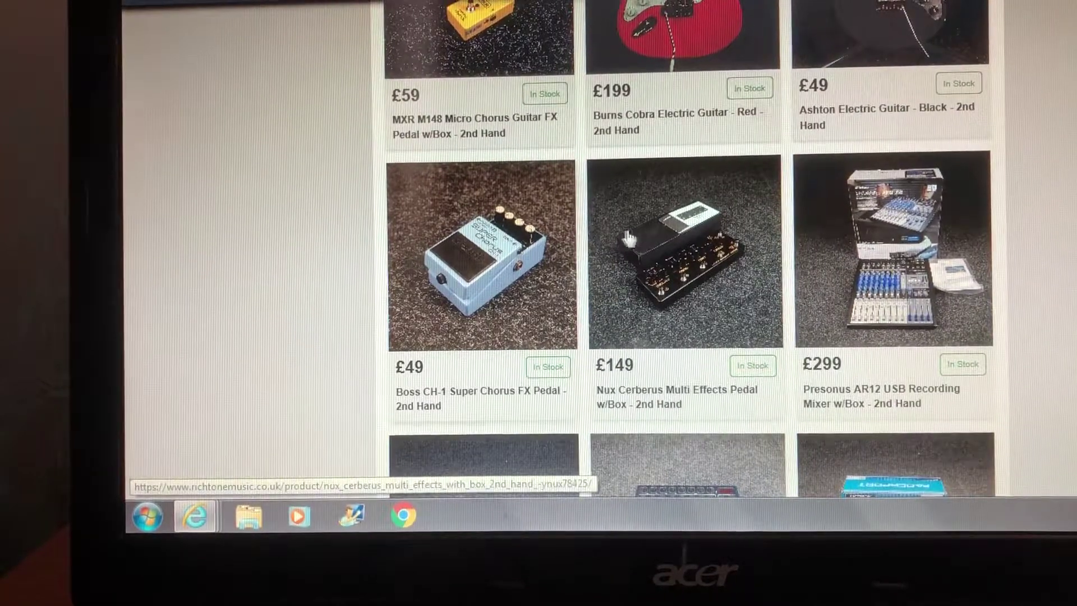
{"action": "scroll", "coordinate": [656, 239], "scroll_direction": "down", "scroll_amount": 1}
{"action": "scroll", "coordinate": [656, 239], "scroll_direction": "down", "scroll_amount": 1}
{"action": "scroll", "coordinate": [656, 239], "scroll_direction": "down", "scroll_amount": 2}
{"action": "scroll", "coordinate": [656, 237], "scroll_direction": "down", "scroll_amount": 4}
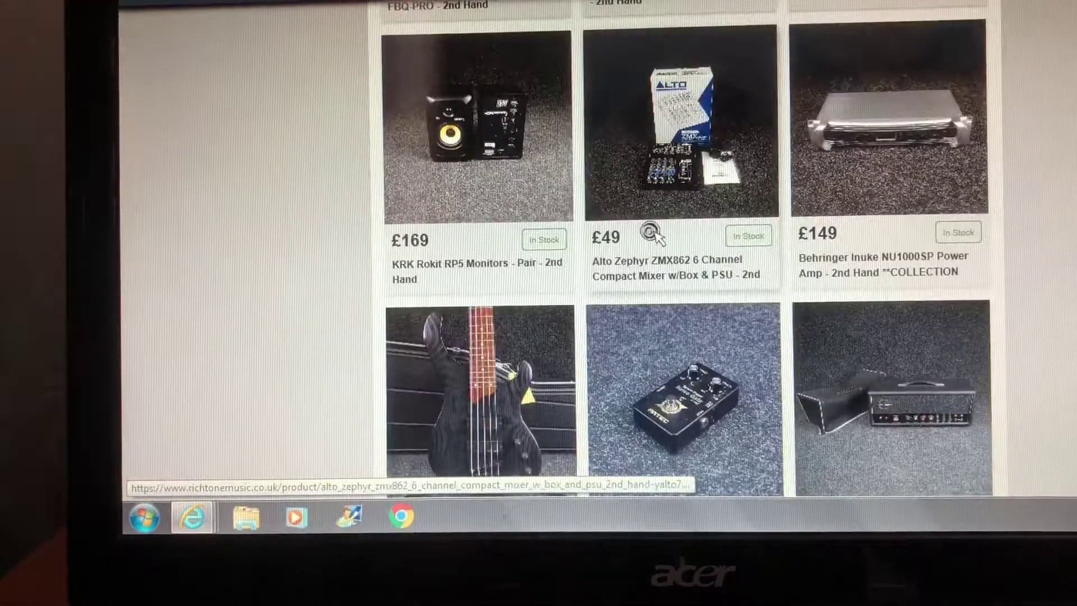
{"action": "scroll", "coordinate": [653, 235], "scroll_direction": "down", "scroll_amount": 3}
{"action": "scroll", "coordinate": [653, 235], "scroll_direction": "down", "scroll_amount": 2}
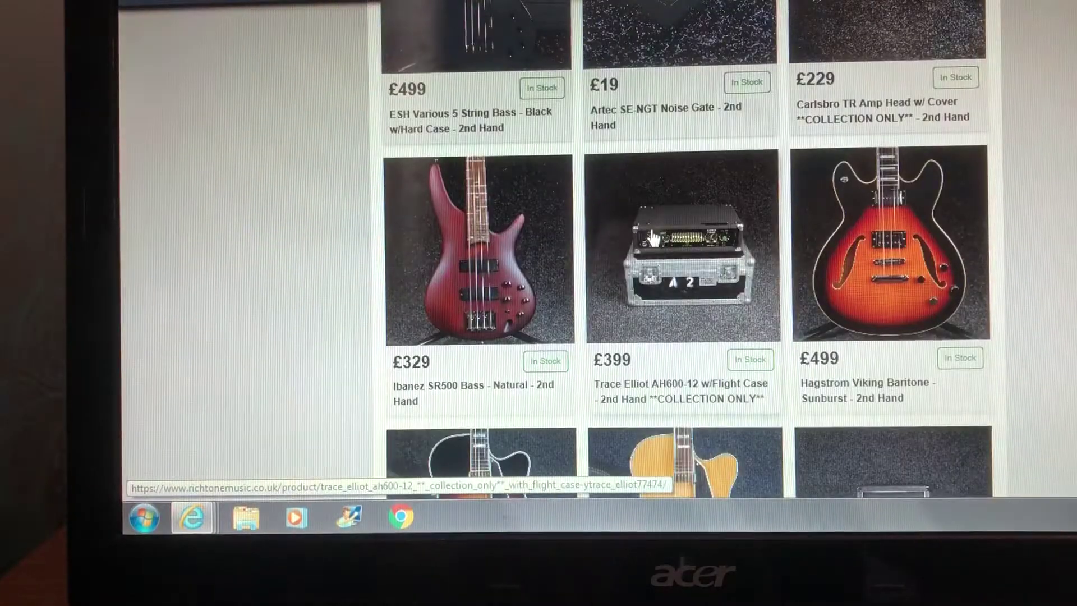
{"action": "scroll", "coordinate": [654, 235], "scroll_direction": "down", "scroll_amount": 2}
{"action": "scroll", "coordinate": [653, 235], "scroll_direction": "down", "scroll_amount": 1}
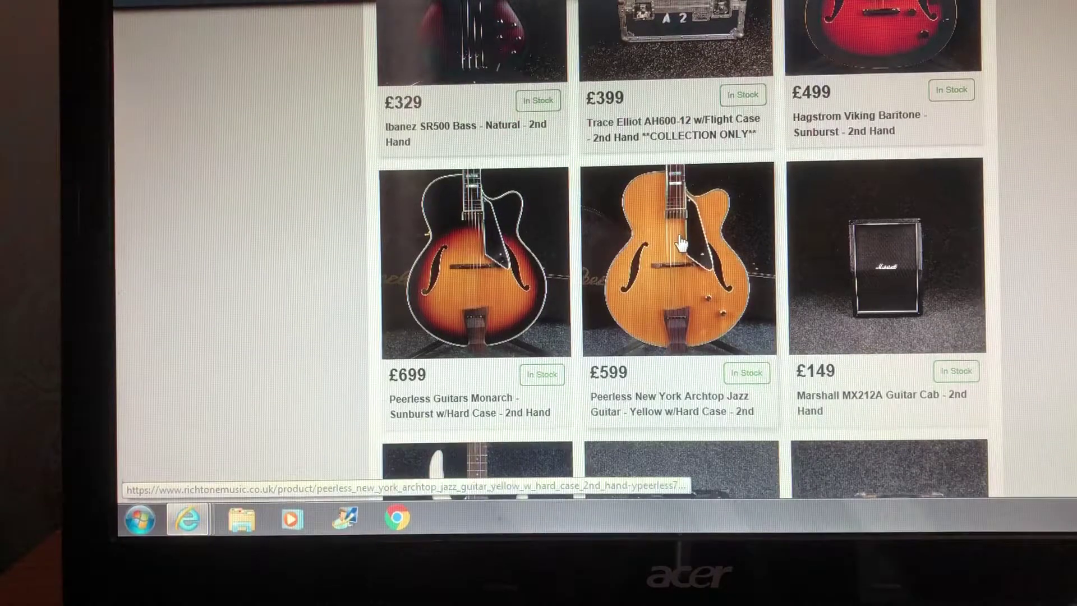
Open the Peerless New York Archtop Jazz Guitar listing, priced £599
{"action": "left_click", "coordinate": [680, 243]}
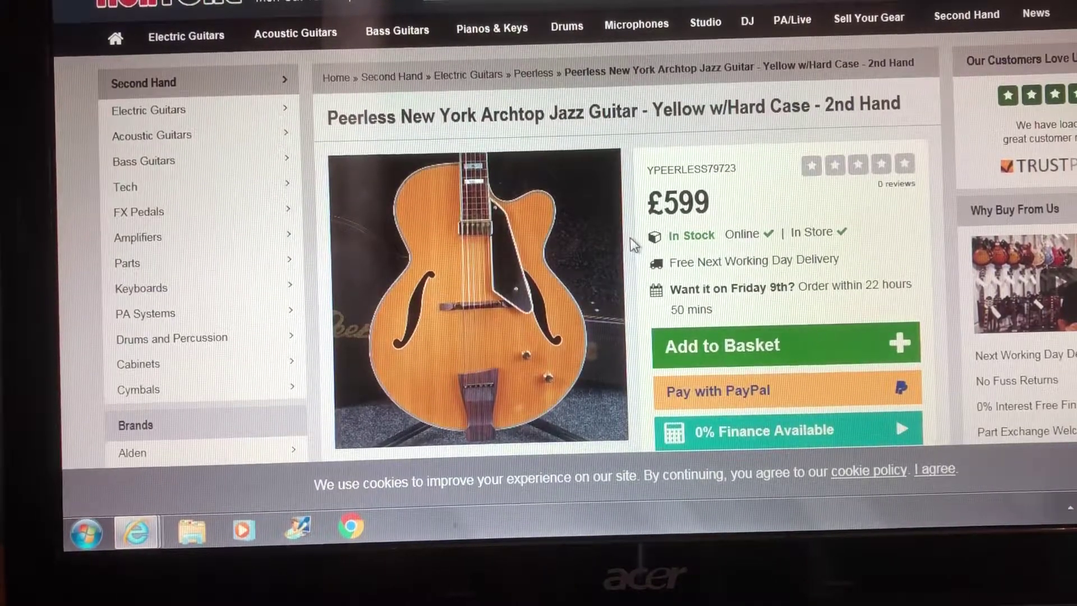
{"action": "scroll", "coordinate": [629, 241], "scroll_direction": "down", "scroll_amount": 3}
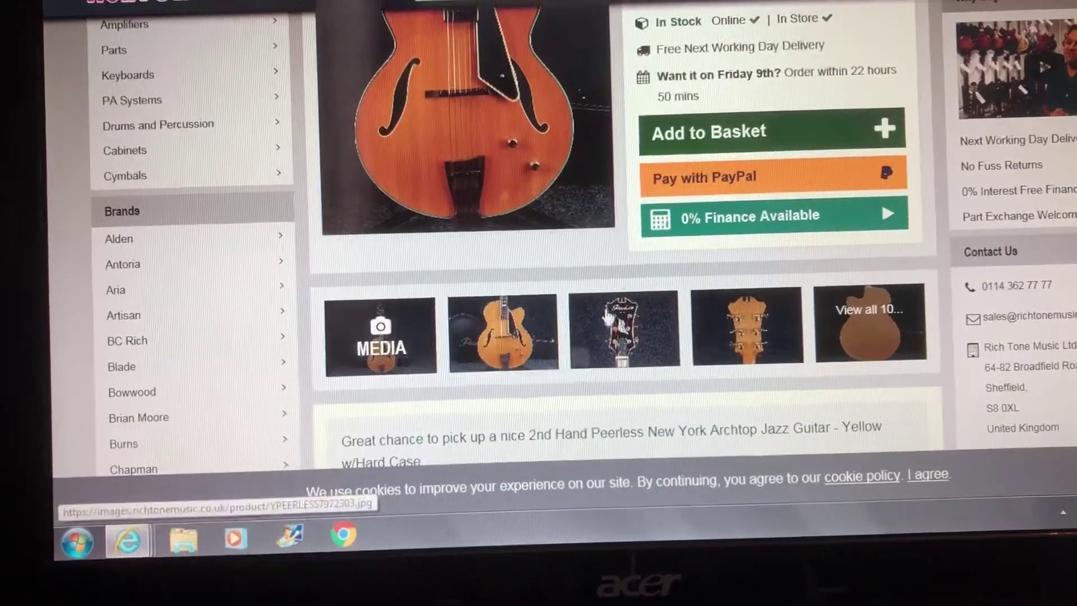
Browse every Peerless archtop photo, from headstock and back to case and body close-up, then close the gallery
{"action": "left_click", "coordinate": [552, 312]}
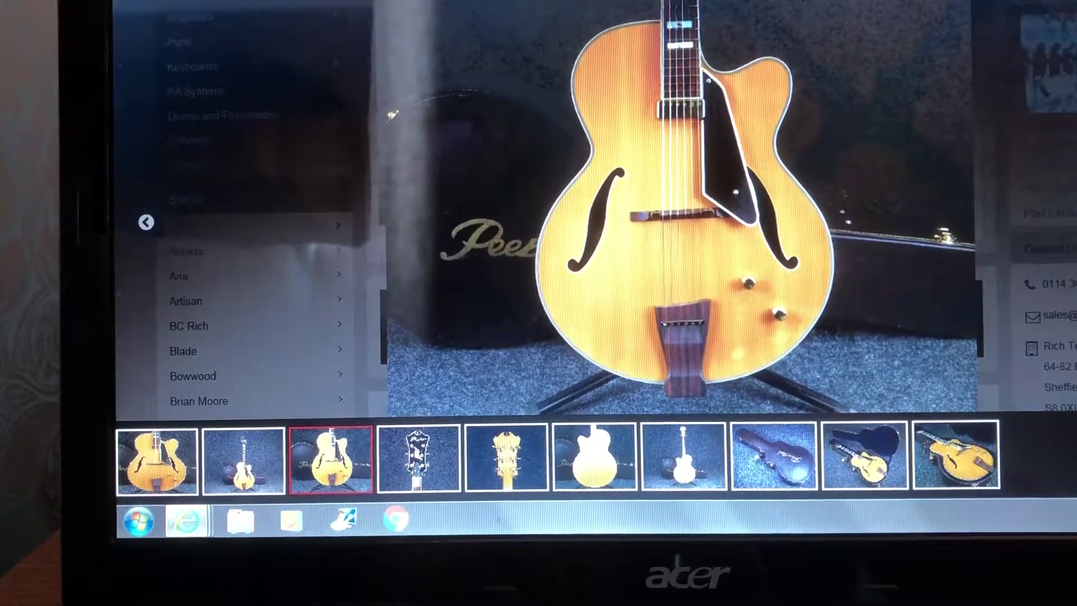
{"action": "key", "text": "Right"}
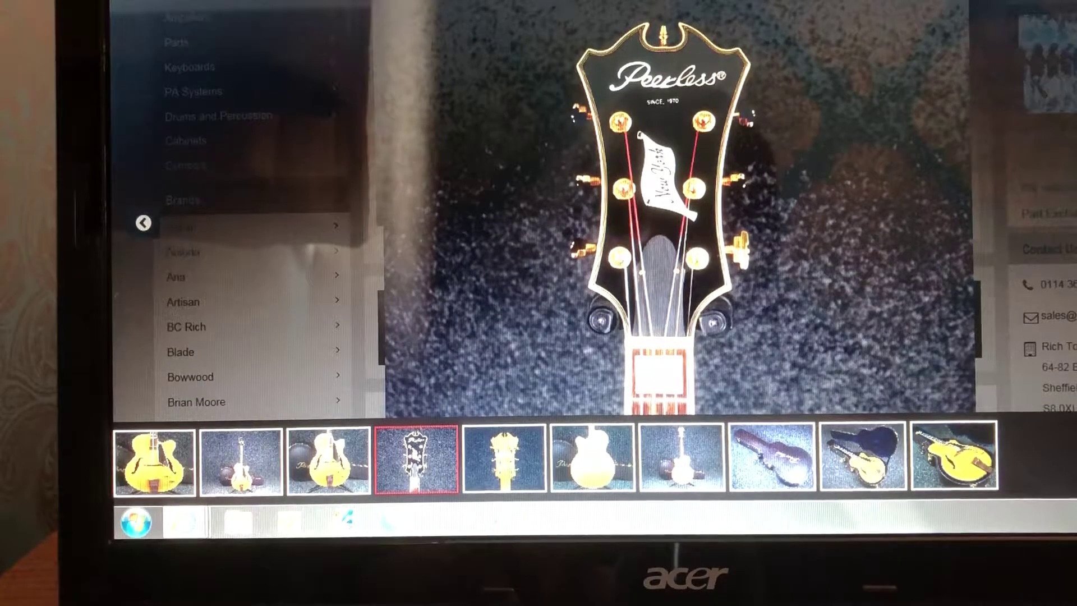
{"action": "key", "text": "Right"}
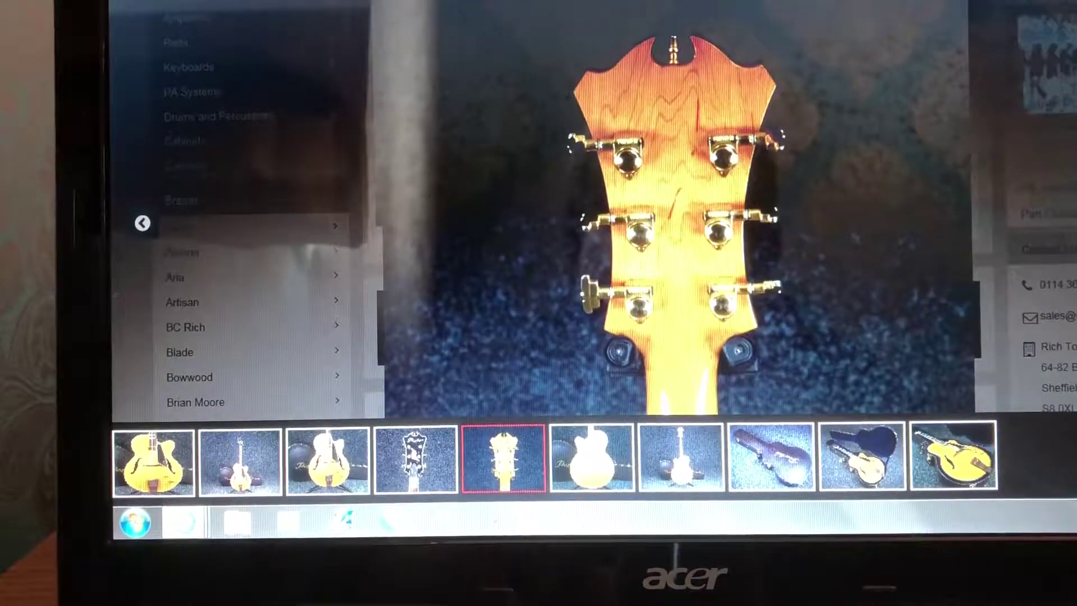
{"action": "key", "text": "Right"}
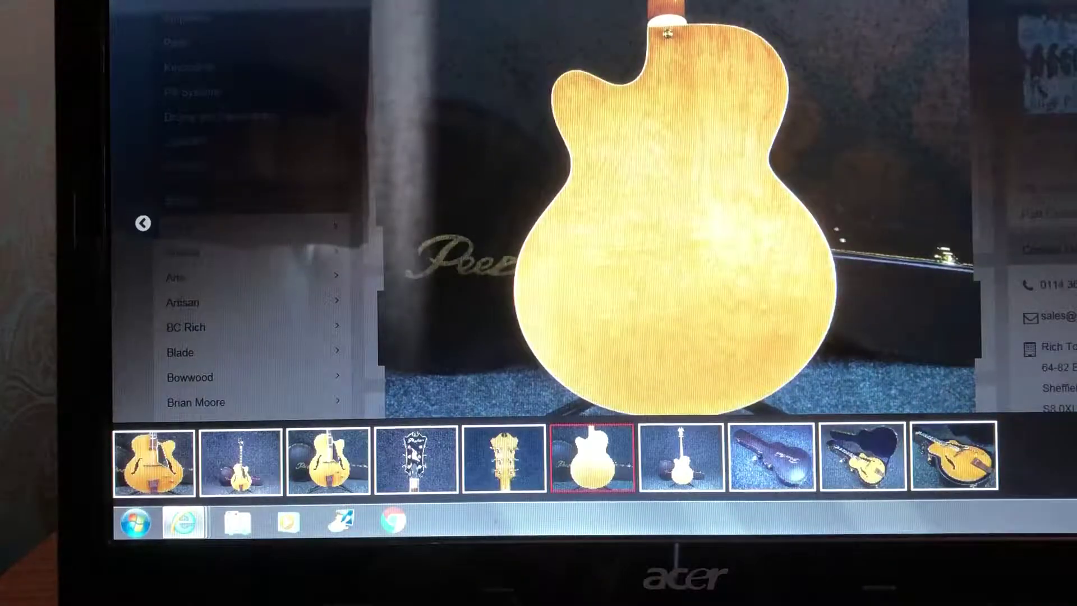
{"action": "key", "text": "Right"}
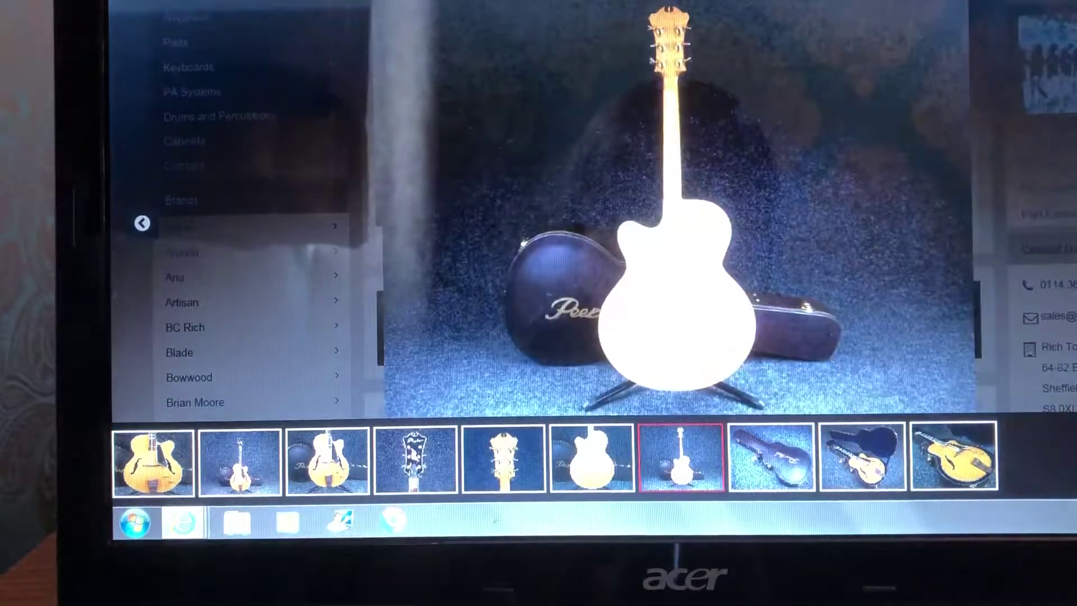
{"action": "key", "text": "Right"}
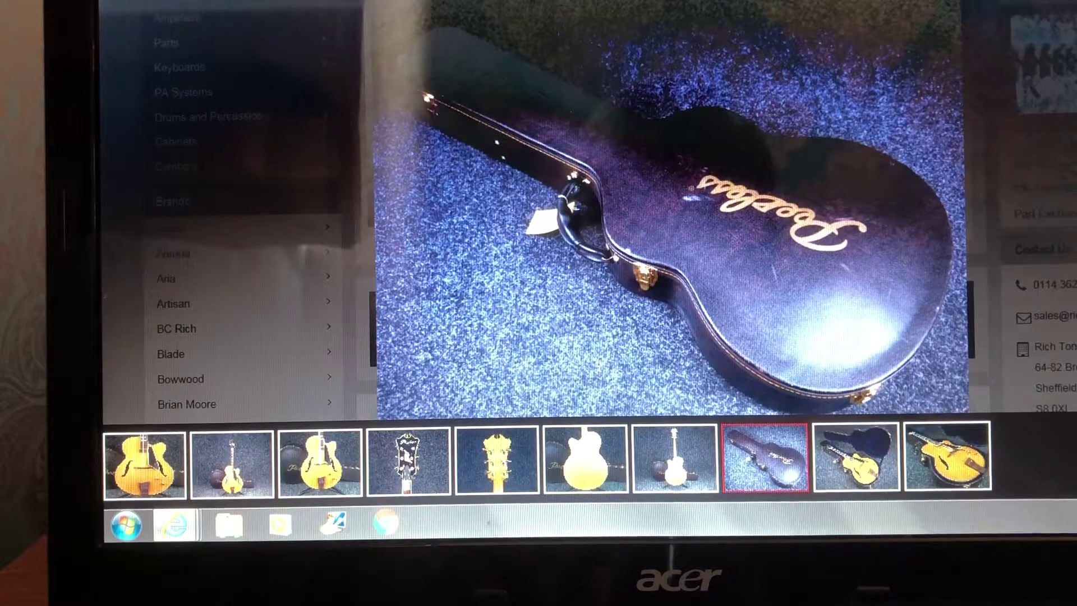
{"action": "key", "text": "Right"}
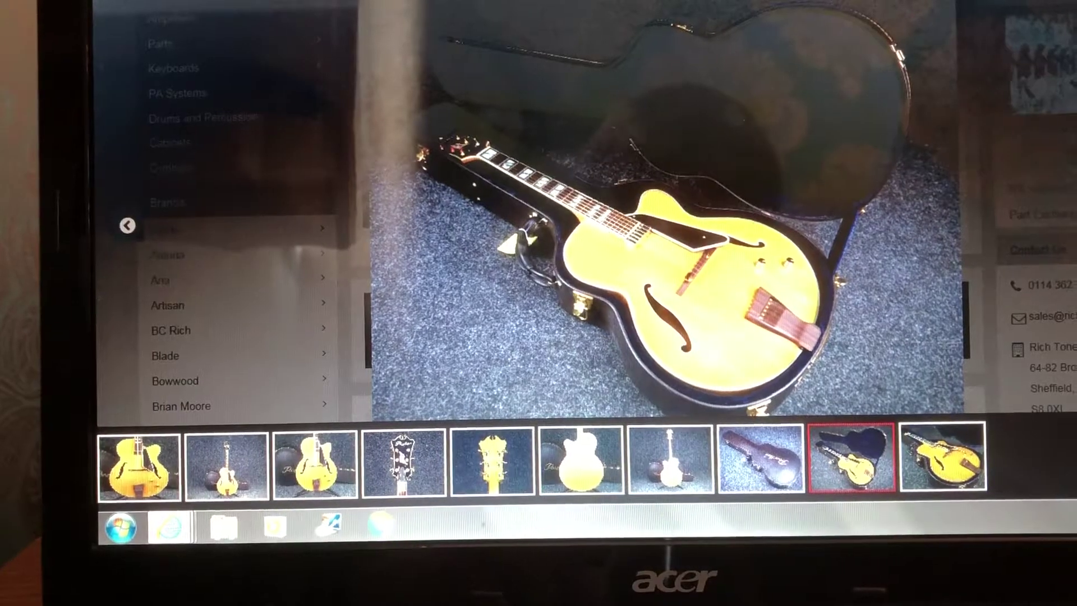
{"action": "key", "text": "Right"}
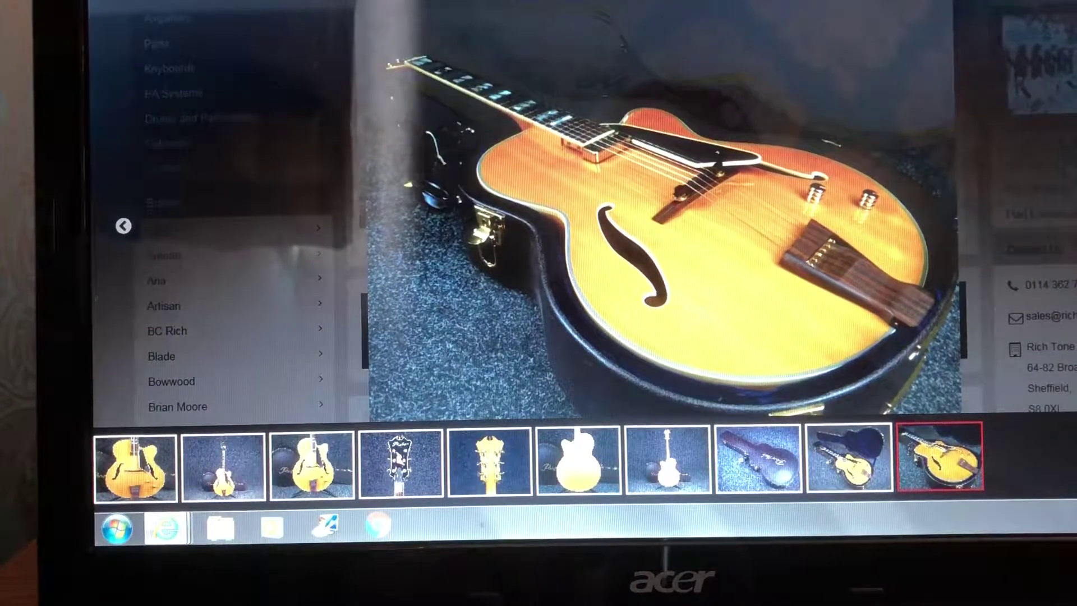
{"action": "key", "text": "Right"}
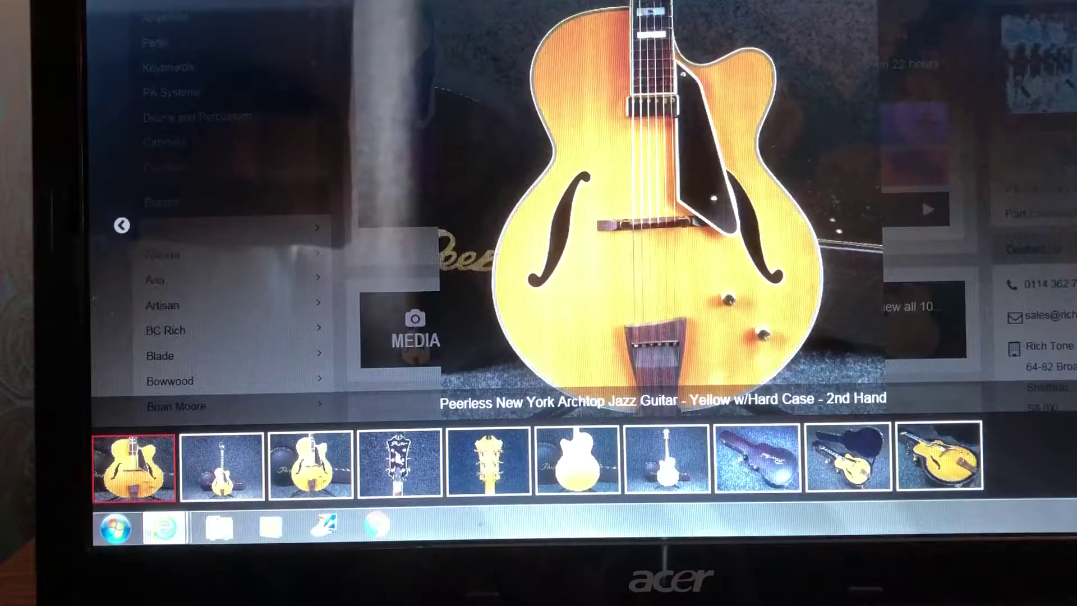
{"action": "key", "text": "Right"}
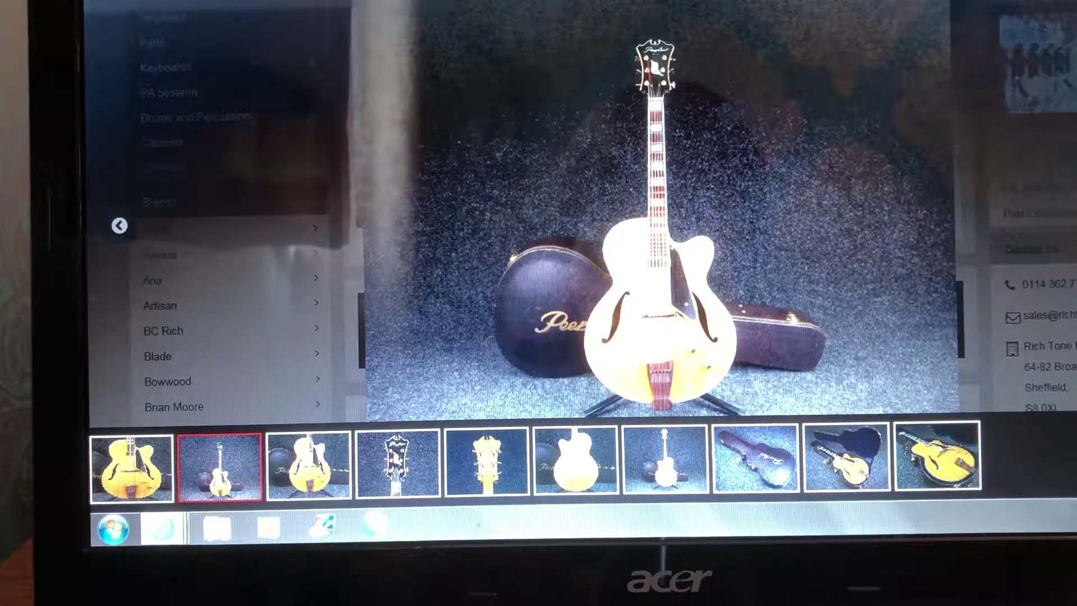
{"action": "key", "text": "Right"}
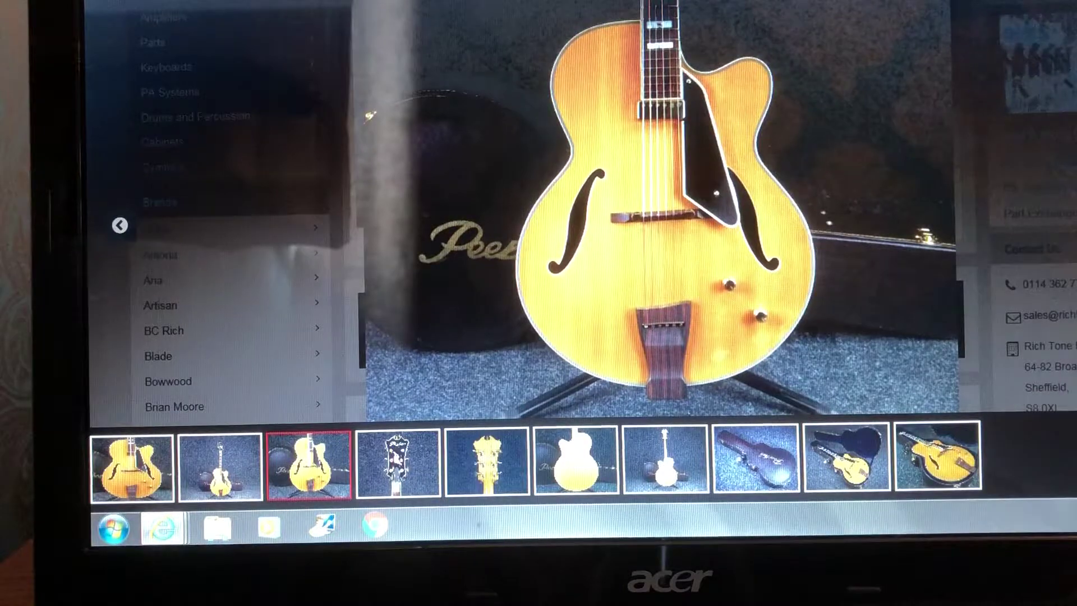
{"action": "key", "text": "Escape"}
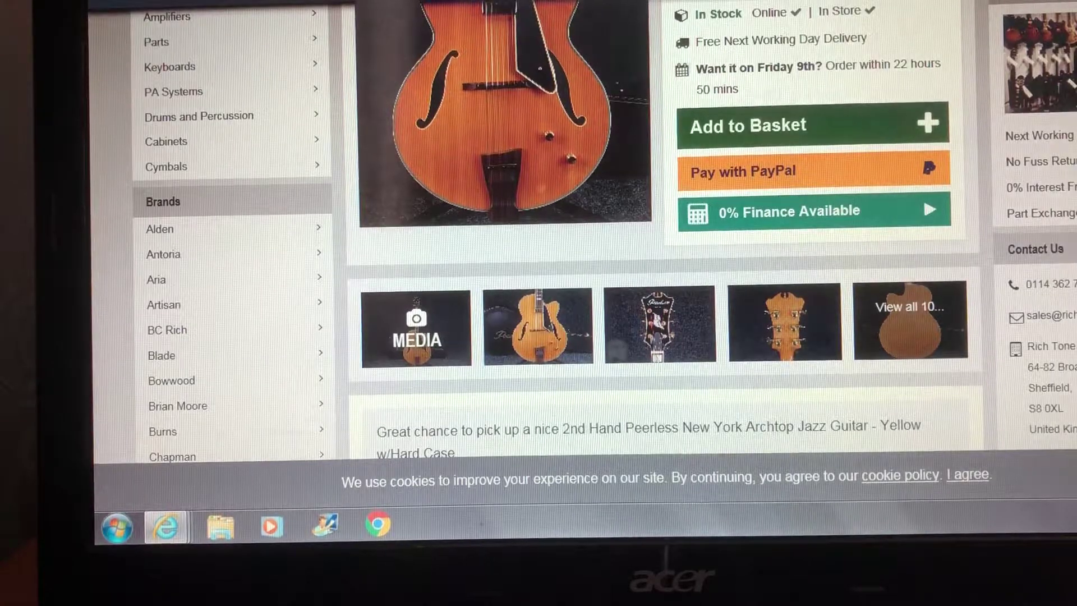
Go back from the Peerless page to the Second Hand listings grid
{"action": "key", "text": "alt+Left"}
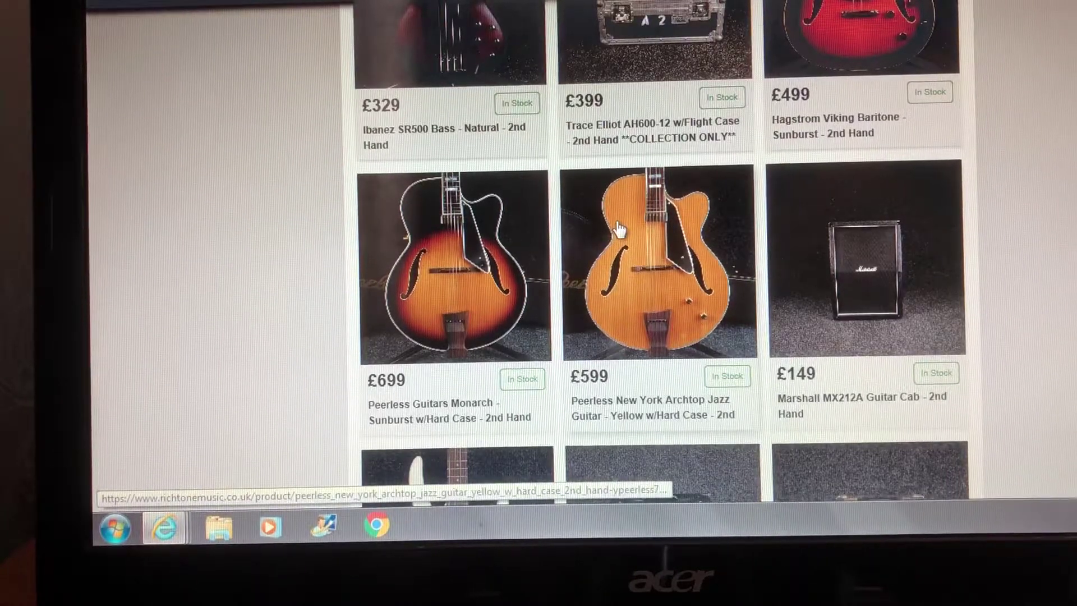
{"action": "scroll", "coordinate": [680, 269], "scroll_direction": "down", "scroll_amount": 2}
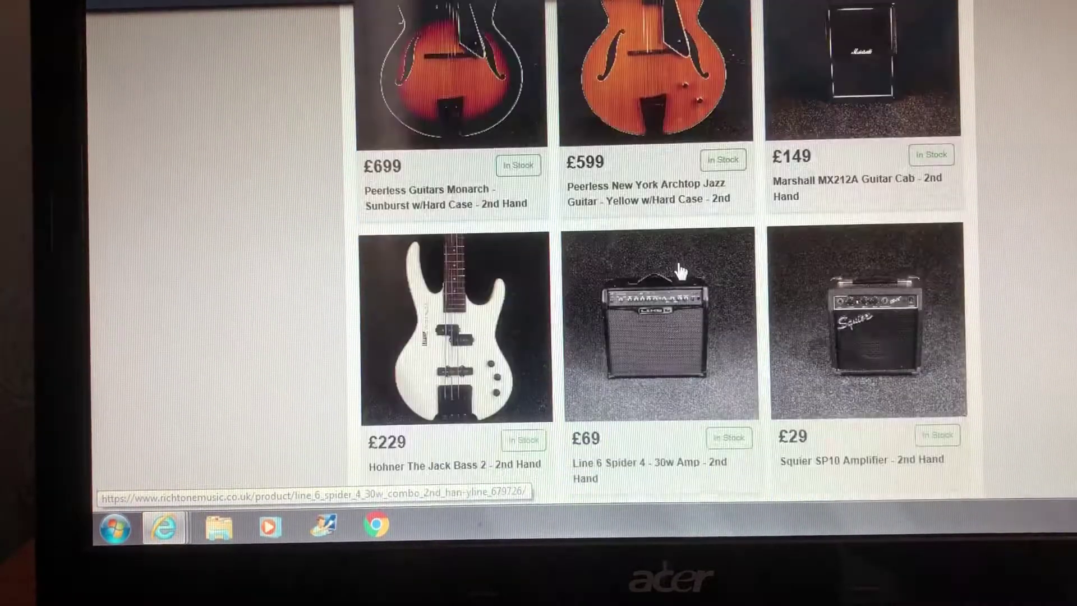
{"action": "scroll", "coordinate": [681, 269], "scroll_direction": "down", "scroll_amount": 1}
{"action": "scroll", "coordinate": [679, 269], "scroll_direction": "down", "scroll_amount": 2}
{"action": "scroll", "coordinate": [680, 270], "scroll_direction": "down", "scroll_amount": 1}
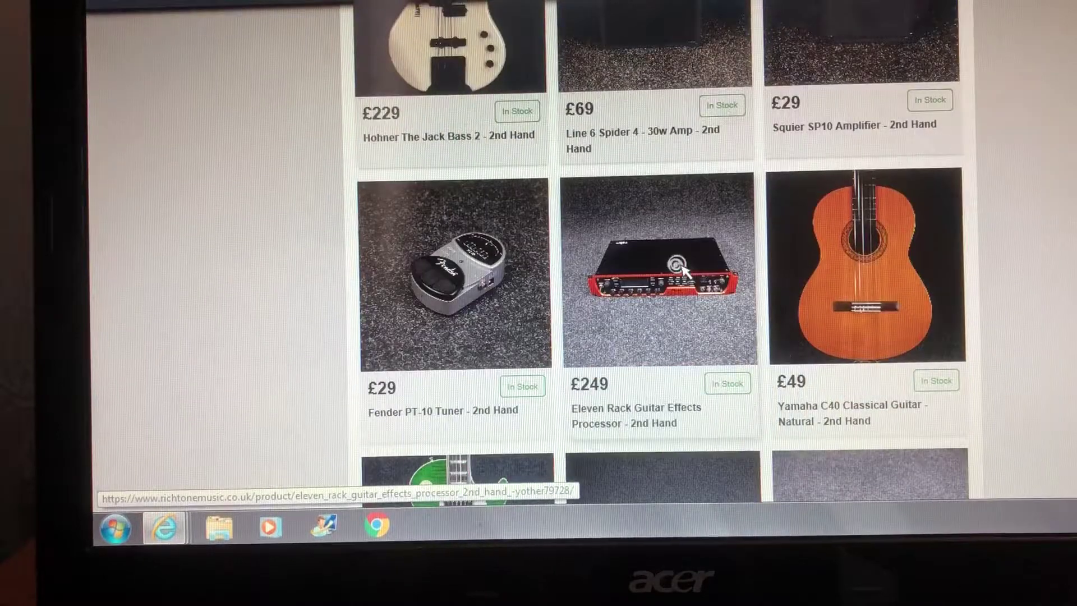
{"action": "scroll", "coordinate": [680, 269], "scroll_direction": "down", "scroll_amount": 2}
{"action": "scroll", "coordinate": [680, 269], "scroll_direction": "down", "scroll_amount": 1}
{"action": "scroll", "coordinate": [680, 270], "scroll_direction": "down", "scroll_amount": 1}
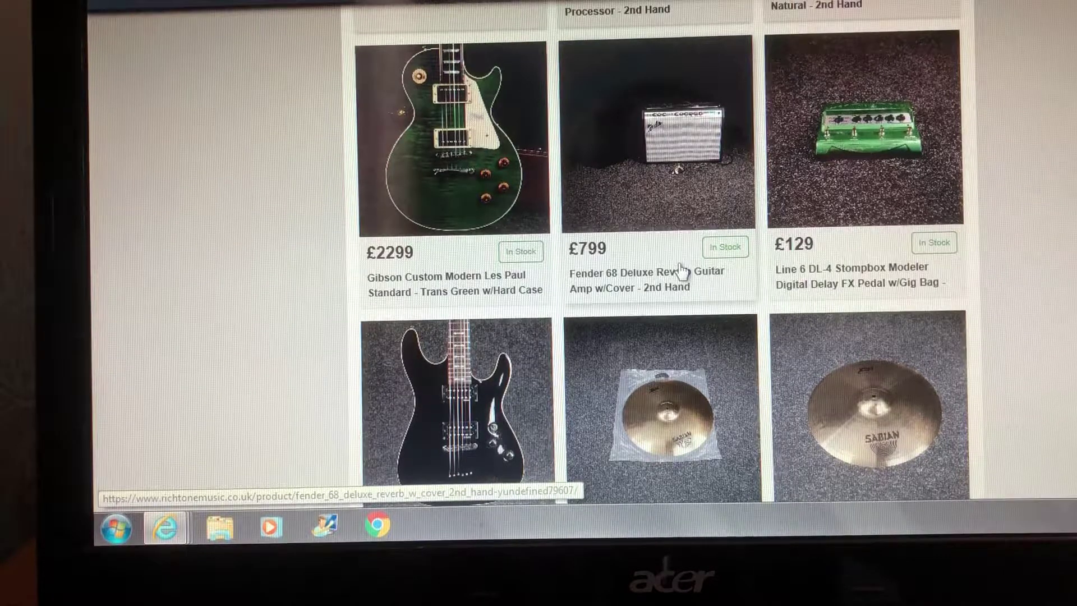
{"action": "scroll", "coordinate": [680, 269], "scroll_direction": "down", "scroll_amount": 1}
{"action": "scroll", "coordinate": [683, 267], "scroll_direction": "down", "scroll_amount": 3}
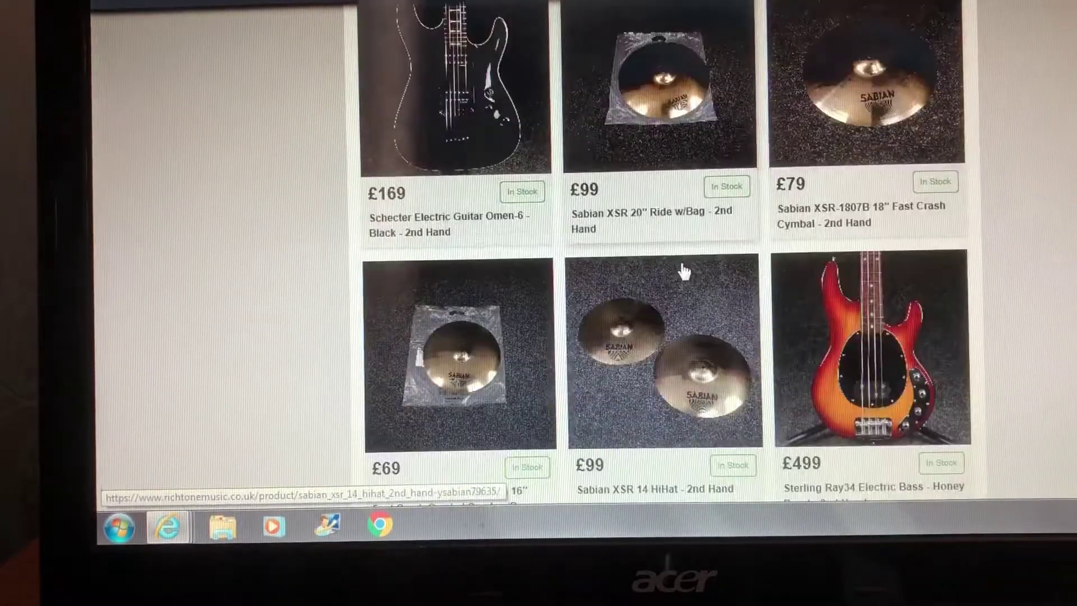
{"action": "scroll", "coordinate": [684, 268], "scroll_direction": "down", "scroll_amount": 5}
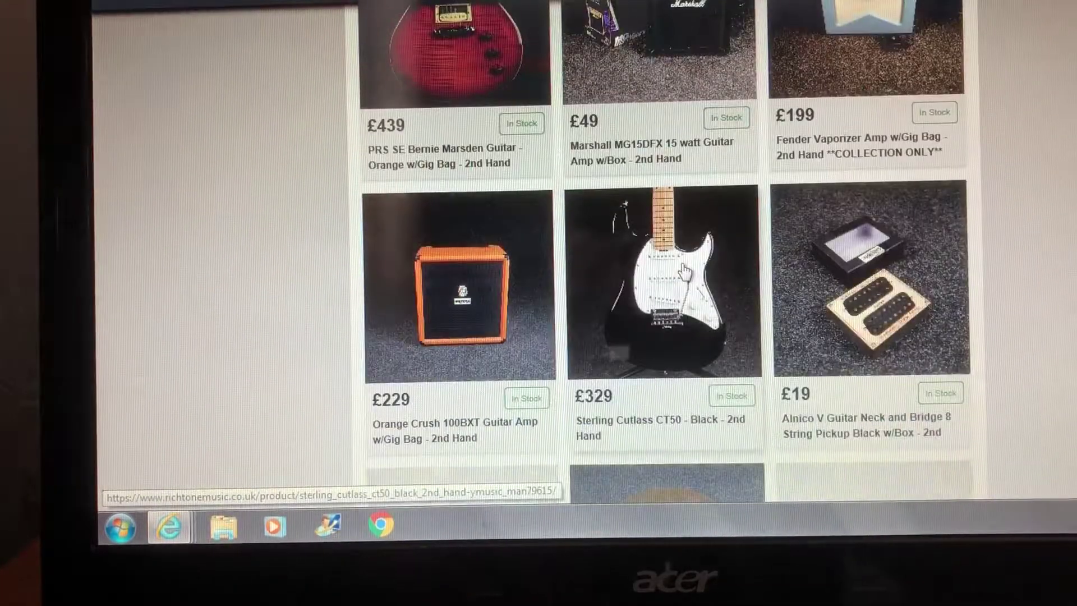
{"action": "scroll", "coordinate": [683, 269], "scroll_direction": "down", "scroll_amount": 3}
{"action": "scroll", "coordinate": [685, 269], "scroll_direction": "down", "scroll_amount": 2}
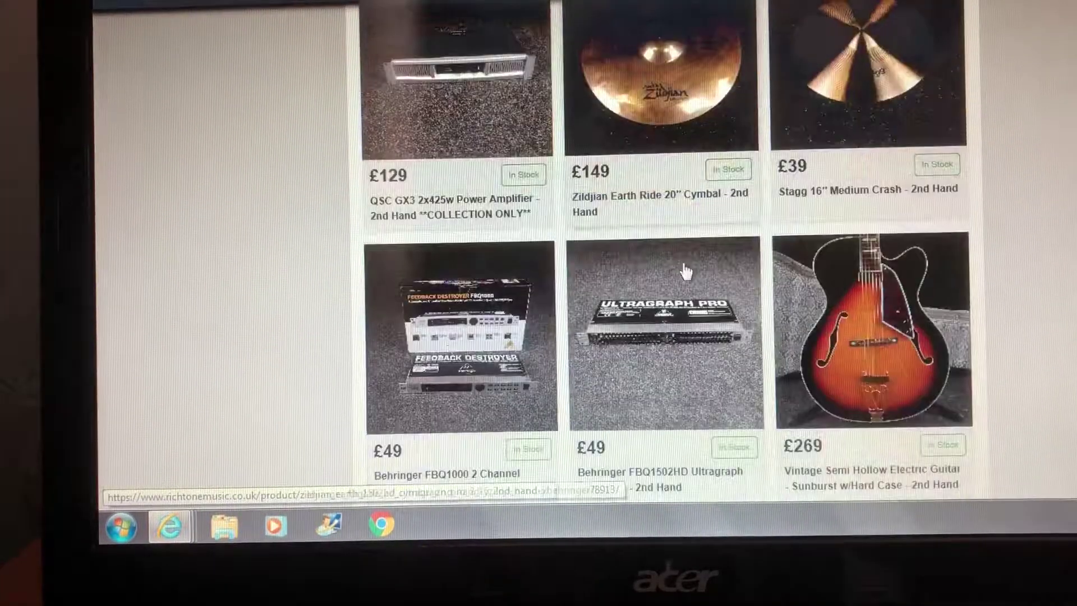
{"action": "scroll", "coordinate": [683, 270], "scroll_direction": "down", "scroll_amount": 1}
{"action": "scroll", "coordinate": [684, 270], "scroll_direction": "down", "scroll_amount": 1}
{"action": "scroll", "coordinate": [687, 269], "scroll_direction": "down", "scroll_amount": 2}
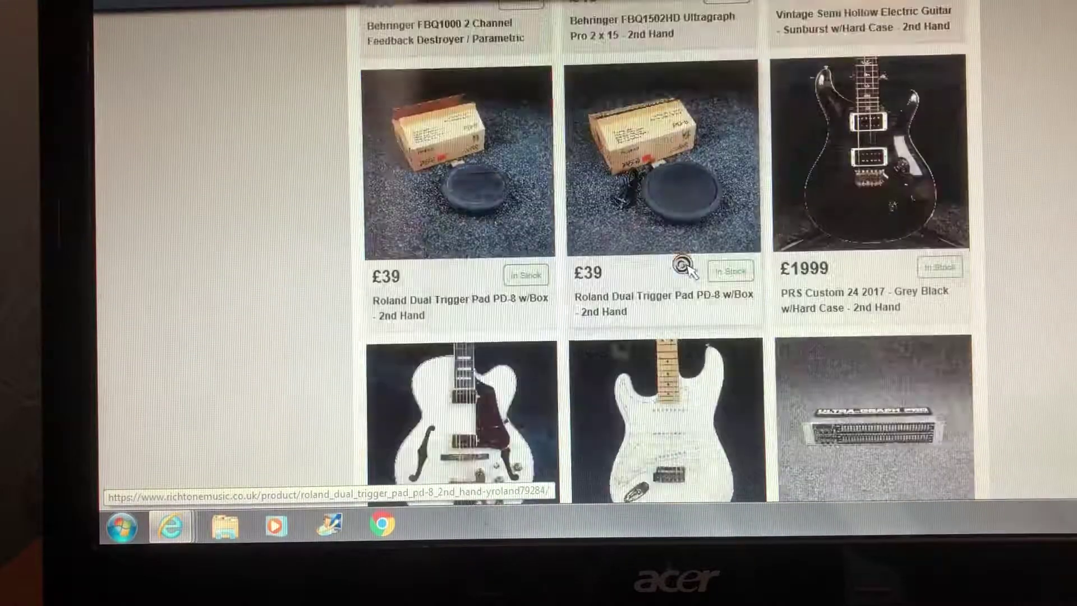
{"action": "scroll", "coordinate": [685, 270], "scroll_direction": "down", "scroll_amount": 2}
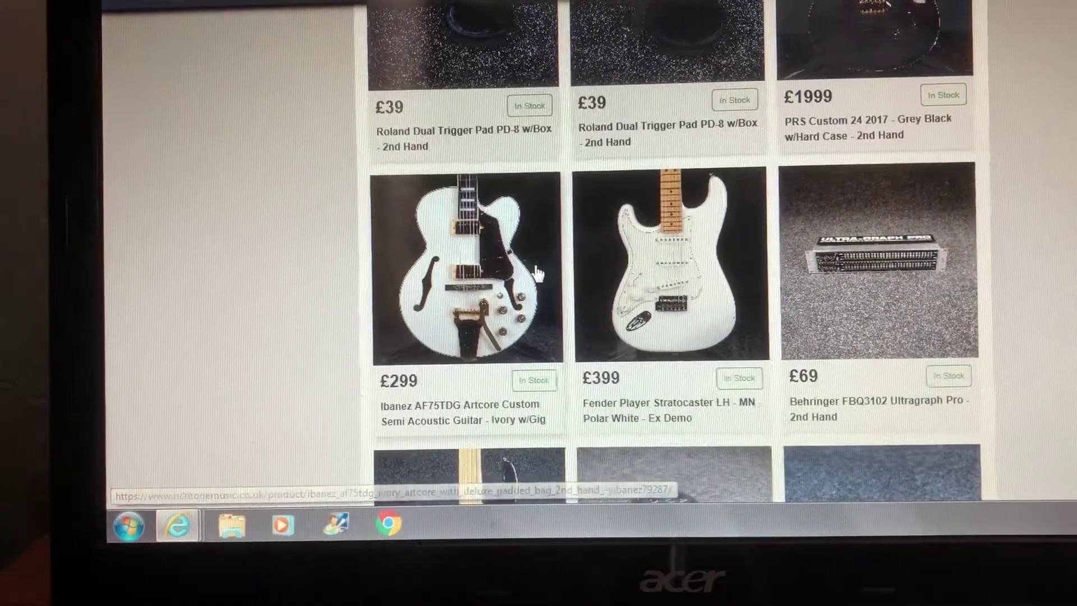
Open the Ibanez AF75TDG Artcore Custom Ivory guitar listing, priced £299
{"action": "left_click", "coordinate": [536, 273]}
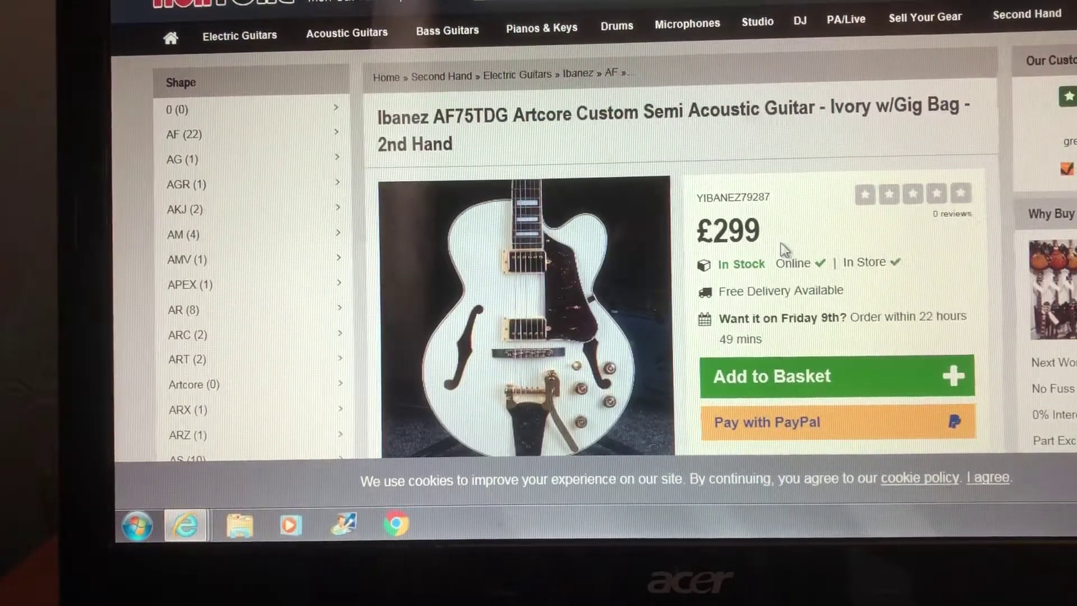
{"action": "scroll", "coordinate": [782, 249], "scroll_direction": "down", "scroll_amount": 1}
{"action": "scroll", "coordinate": [780, 245], "scroll_direction": "down", "scroll_amount": 2}
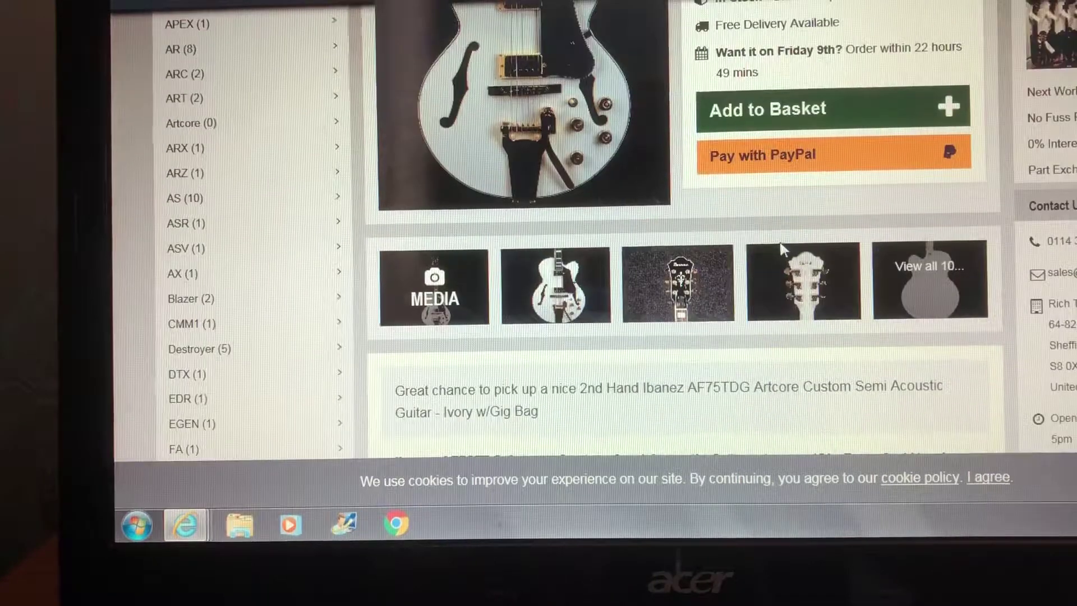
{"action": "left_click", "coordinate": [576, 291]}
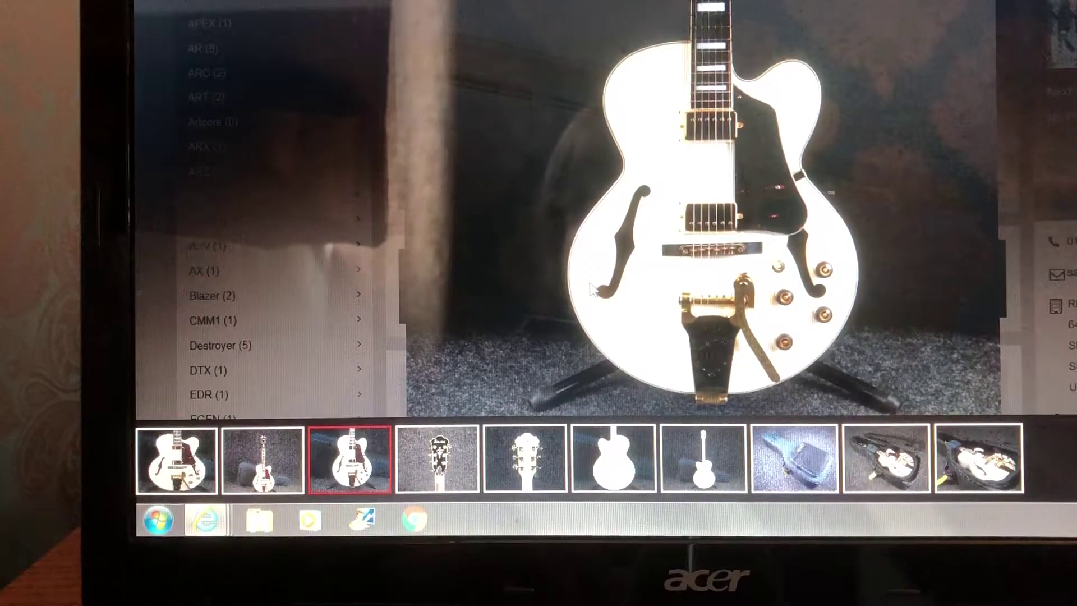
{"action": "mouse_move", "coordinate": [715, 218]}
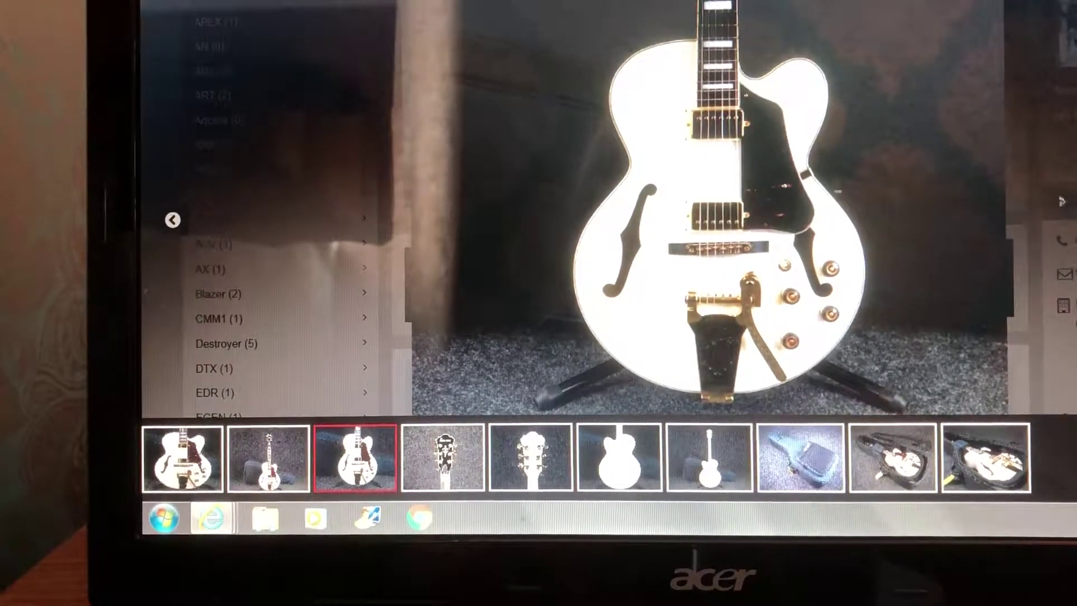
{"action": "key", "text": "Right"}
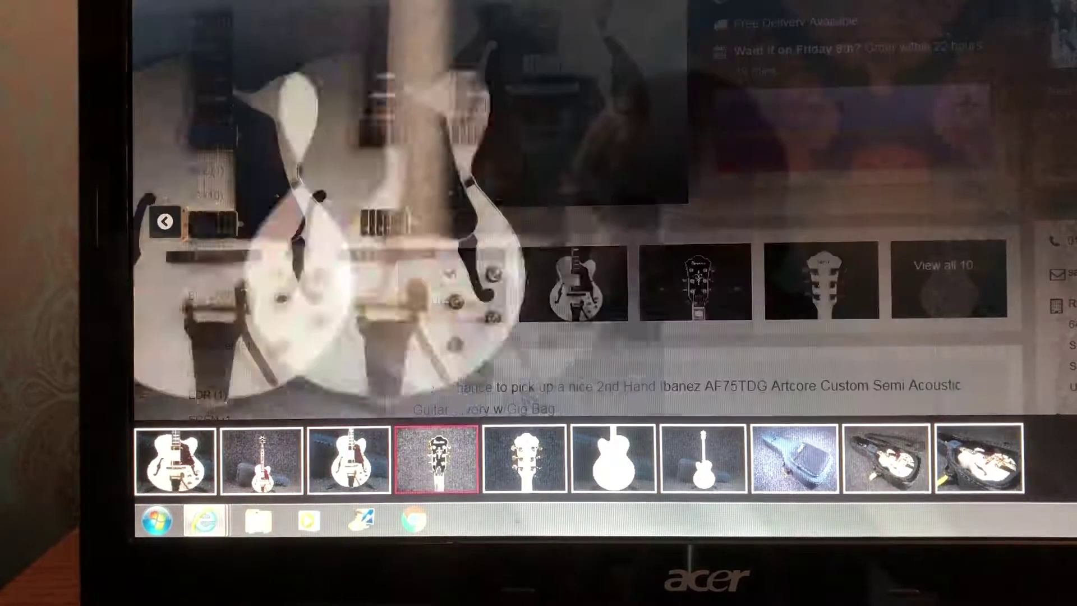
{"action": "key", "text": "Right"}
{"action": "key", "text": "Right"}
{"action": "key", "text": "Right"}
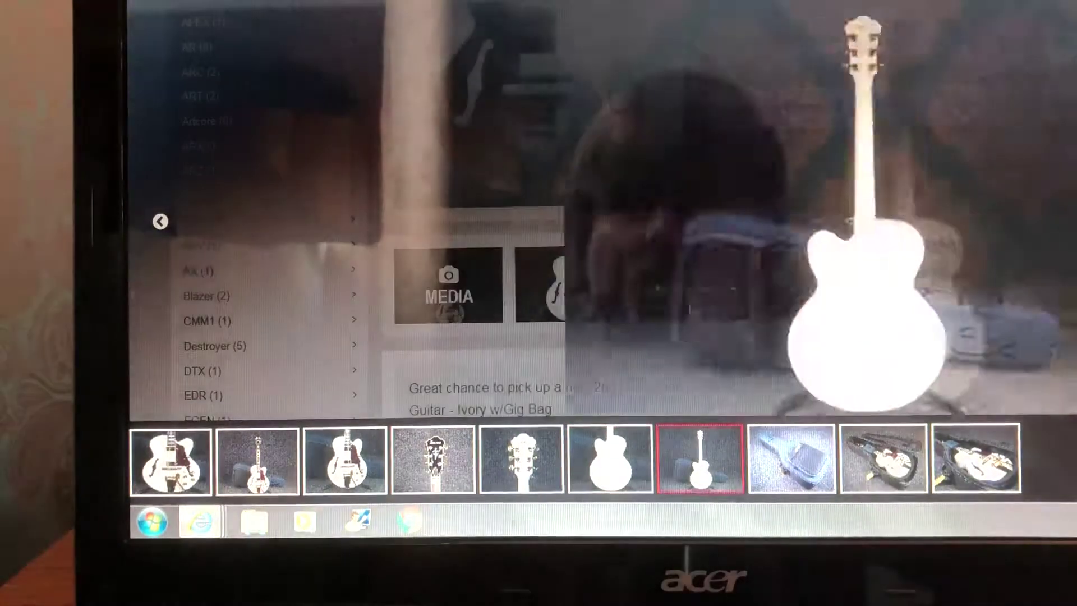
{"action": "key", "text": "Right"}
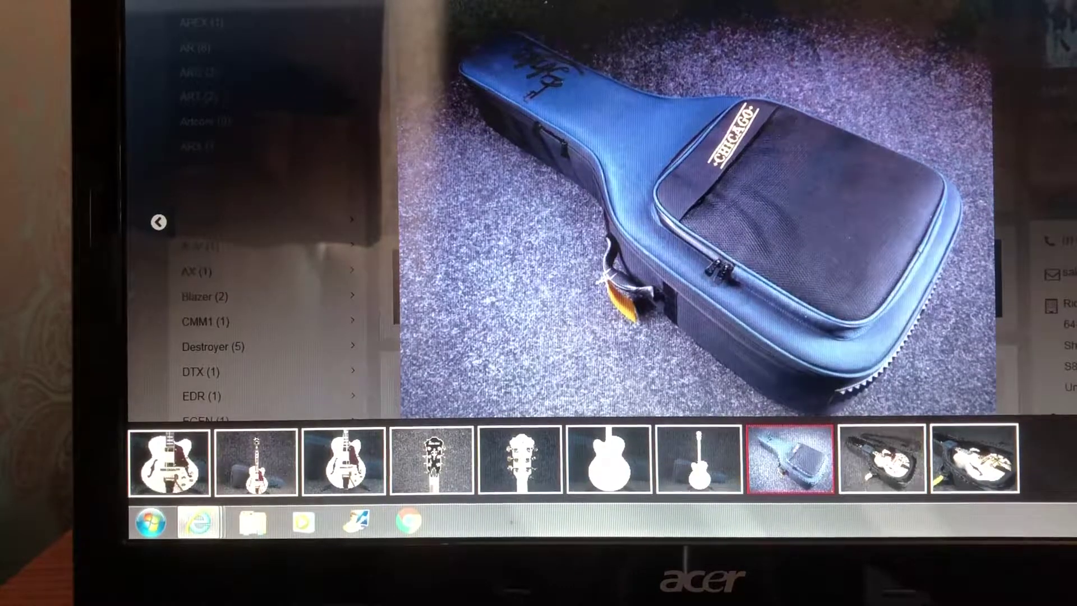
{"action": "key", "text": "Right"}
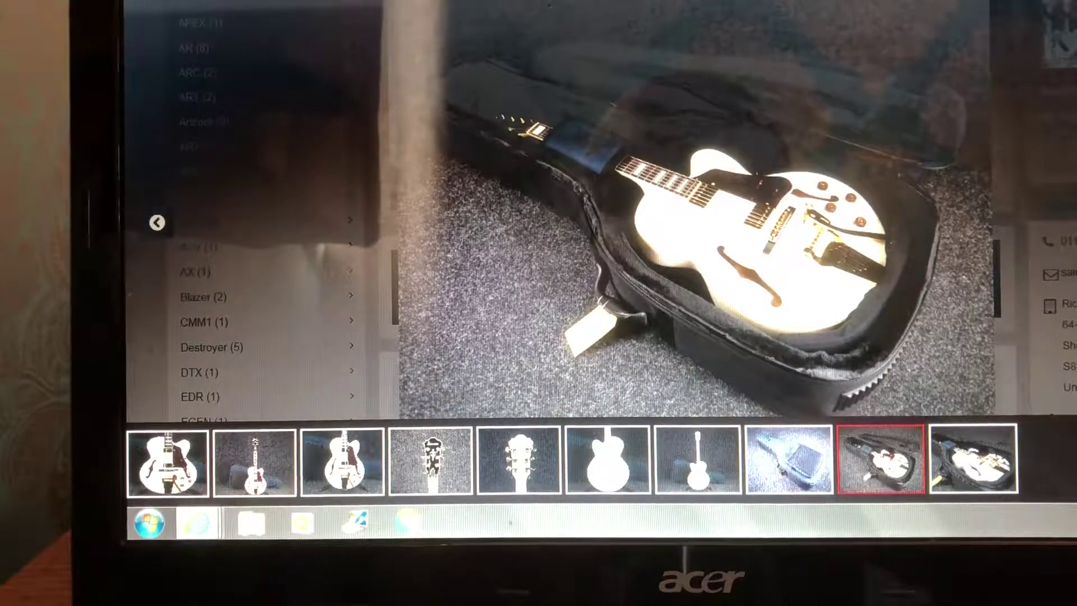
{"action": "key", "text": "Right"}
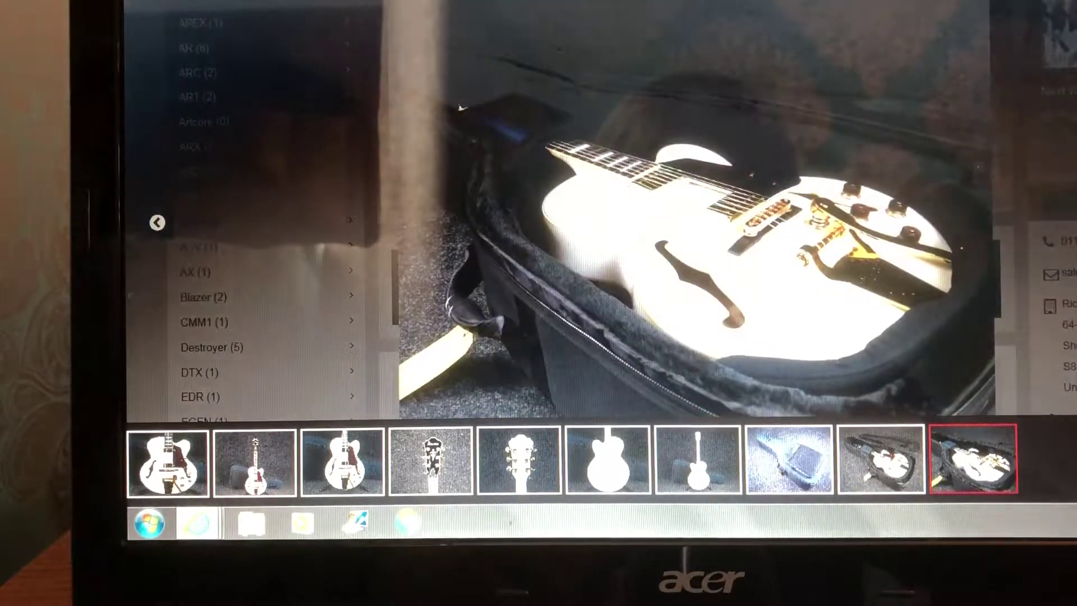
{"action": "key", "text": "Right"}
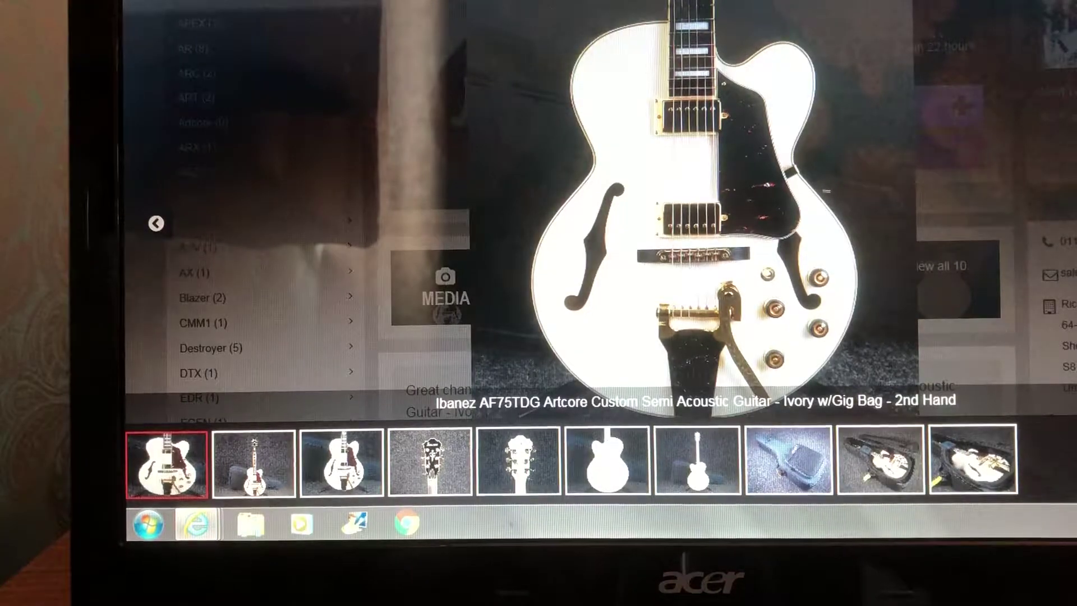
Close the open photo gallery
{"action": "key", "text": "Escape"}
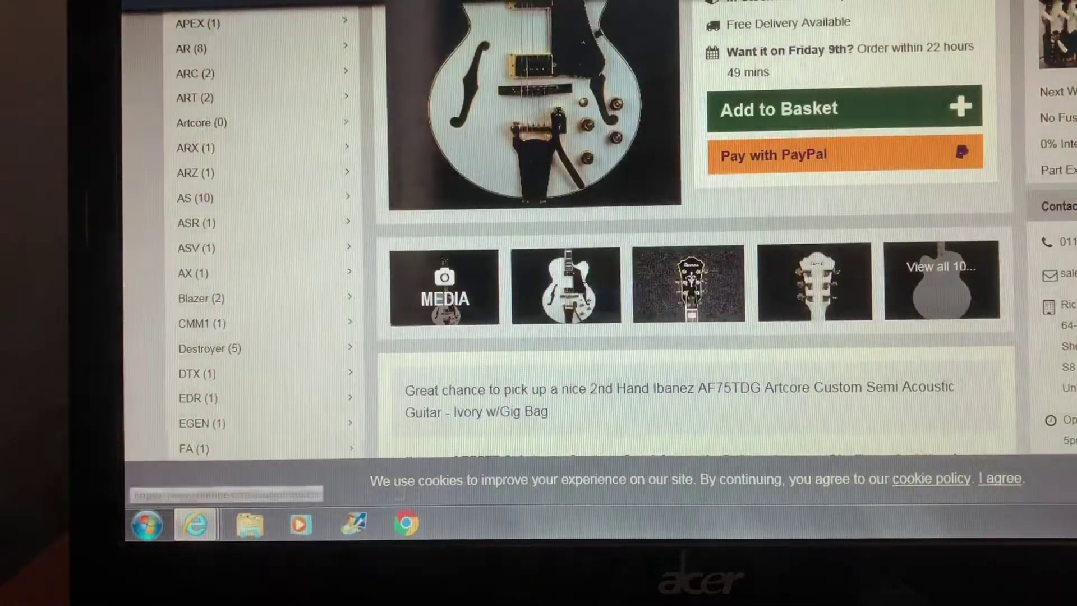
{"action": "scroll", "coordinate": [979, 71], "scroll_direction": "down", "scroll_amount": 4}
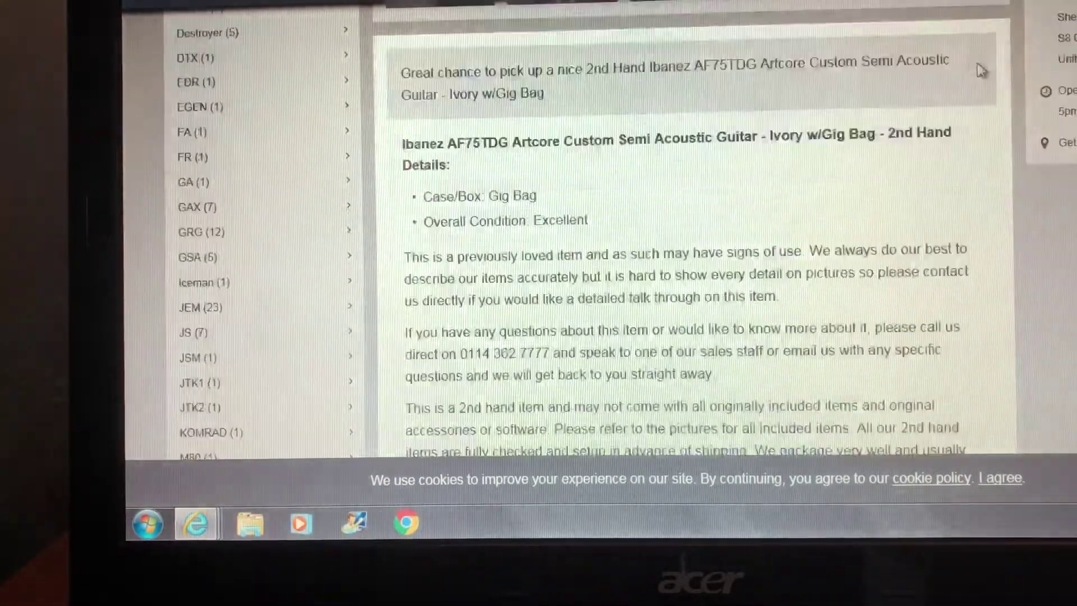
{"action": "scroll", "coordinate": [981, 72], "scroll_direction": "up", "scroll_amount": 1}
{"action": "scroll", "coordinate": [980, 71], "scroll_direction": "up", "scroll_amount": 4}
{"action": "scroll", "coordinate": [980, 68], "scroll_direction": "up", "scroll_amount": 1}
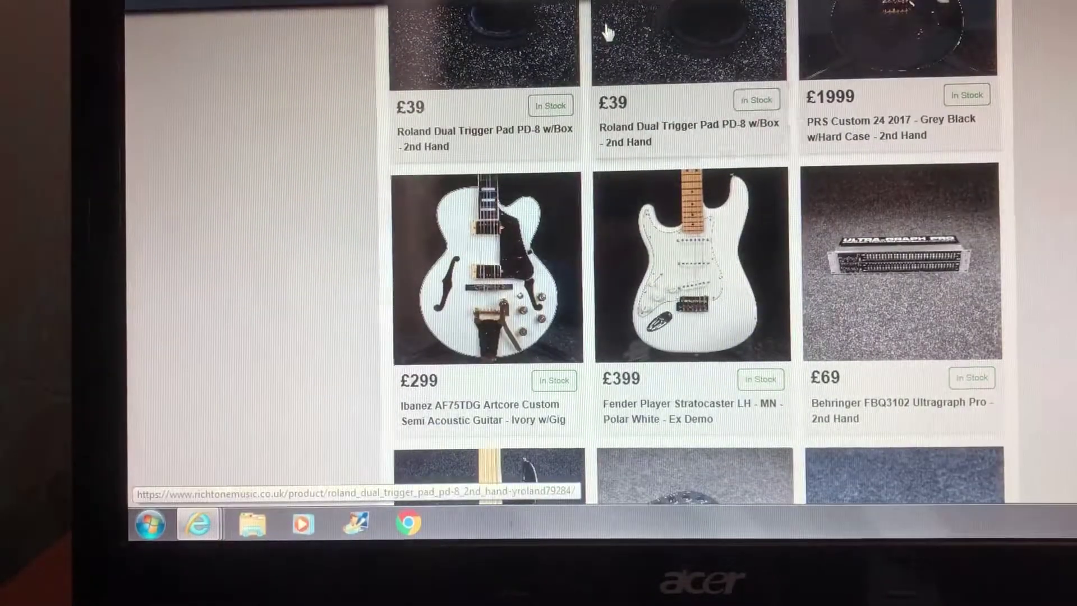
{"action": "scroll", "coordinate": [774, 107], "scroll_direction": "down", "scroll_amount": 3}
{"action": "scroll", "coordinate": [791, 114], "scroll_direction": "down", "scroll_amount": 3}
{"action": "scroll", "coordinate": [789, 112], "scroll_direction": "down", "scroll_amount": 2}
{"action": "scroll", "coordinate": [791, 115], "scroll_direction": "down", "scroll_amount": 4}
{"action": "scroll", "coordinate": [791, 114], "scroll_direction": "down", "scroll_amount": 1}
View a product page, then return to Coda Music's 91-item Secondhand listing
{"action": "left_click", "coordinate": [790, 114]}
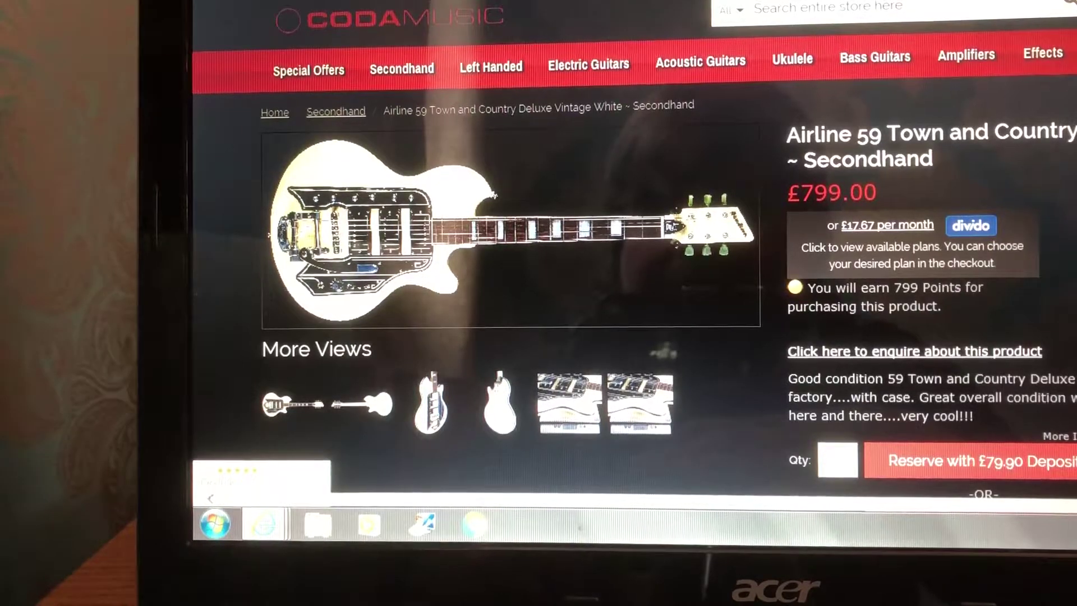
{"action": "key", "text": "alt+Left"}
{"action": "scroll", "coordinate": [661, 345], "scroll_direction": "down", "scroll_amount": 5}
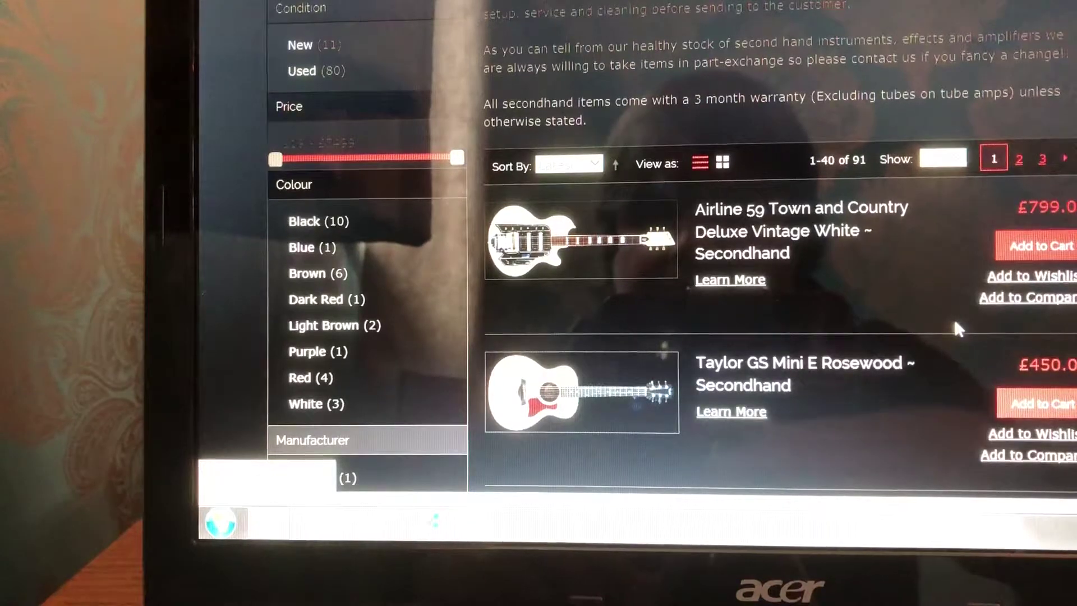
{"action": "scroll", "coordinate": [954, 317], "scroll_direction": "down", "scroll_amount": 5}
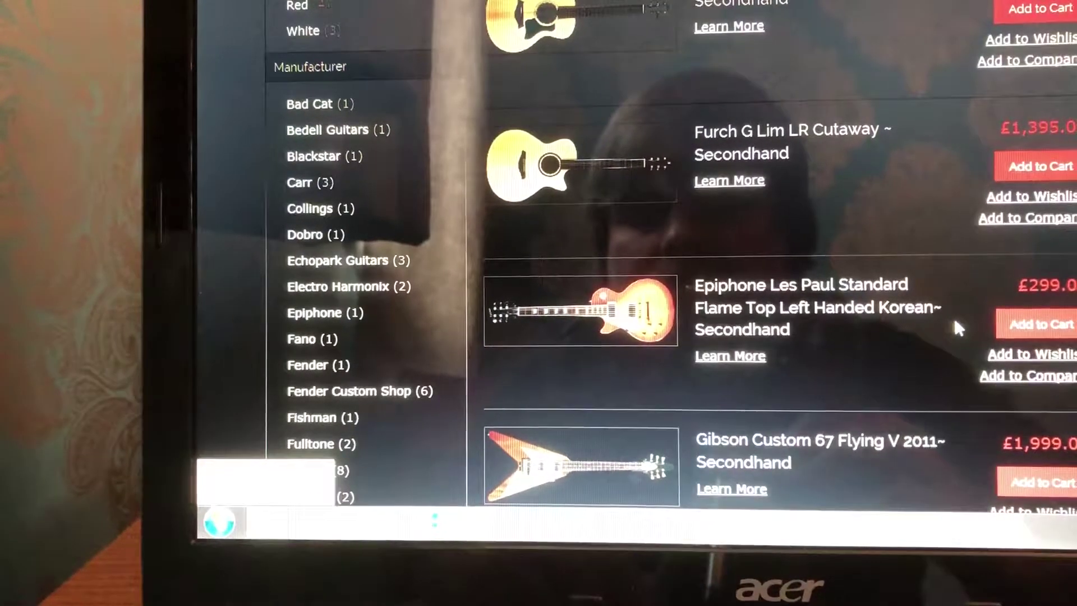
{"action": "scroll", "coordinate": [954, 326], "scroll_direction": "down", "scroll_amount": 3}
{"action": "scroll", "coordinate": [945, 323], "scroll_direction": "down", "scroll_amount": 1}
{"action": "scroll", "coordinate": [943, 316], "scroll_direction": "down", "scroll_amount": 2}
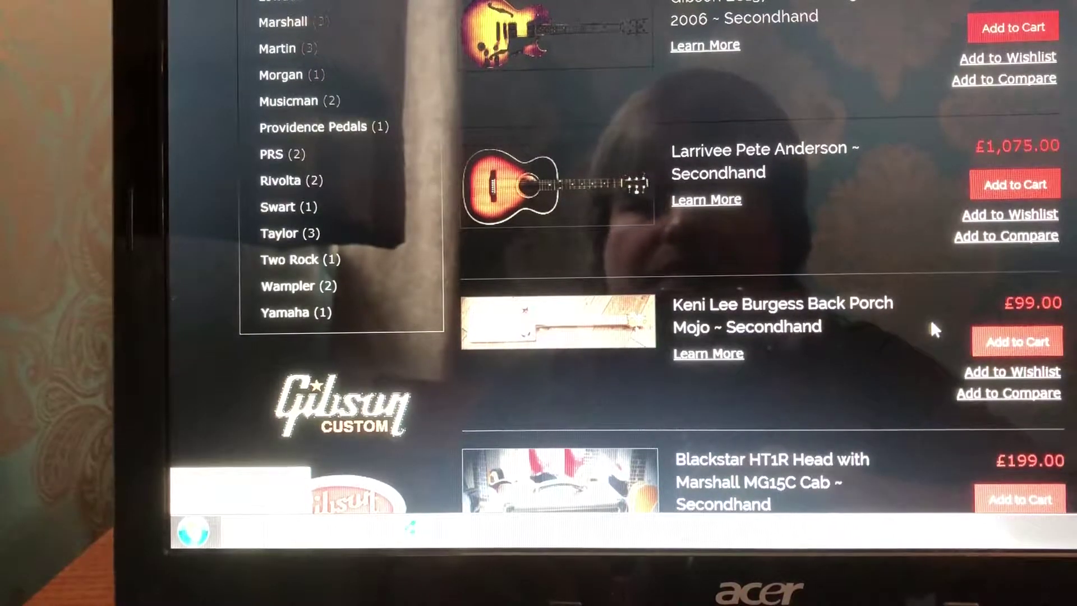
{"action": "scroll", "coordinate": [930, 324], "scroll_direction": "down", "scroll_amount": 3}
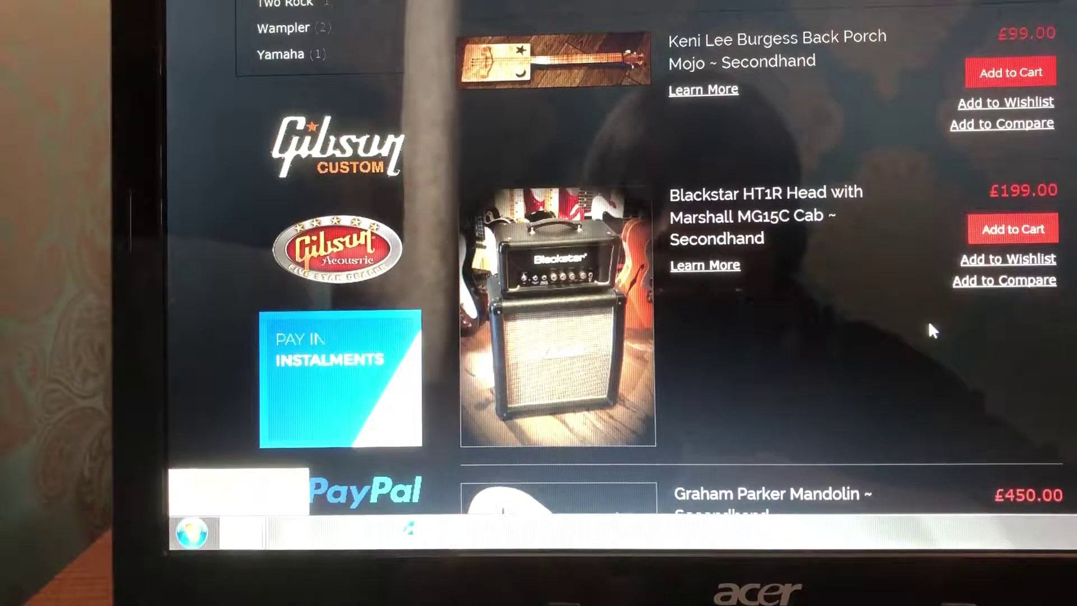
{"action": "scroll", "coordinate": [931, 330], "scroll_direction": "down", "scroll_amount": 2}
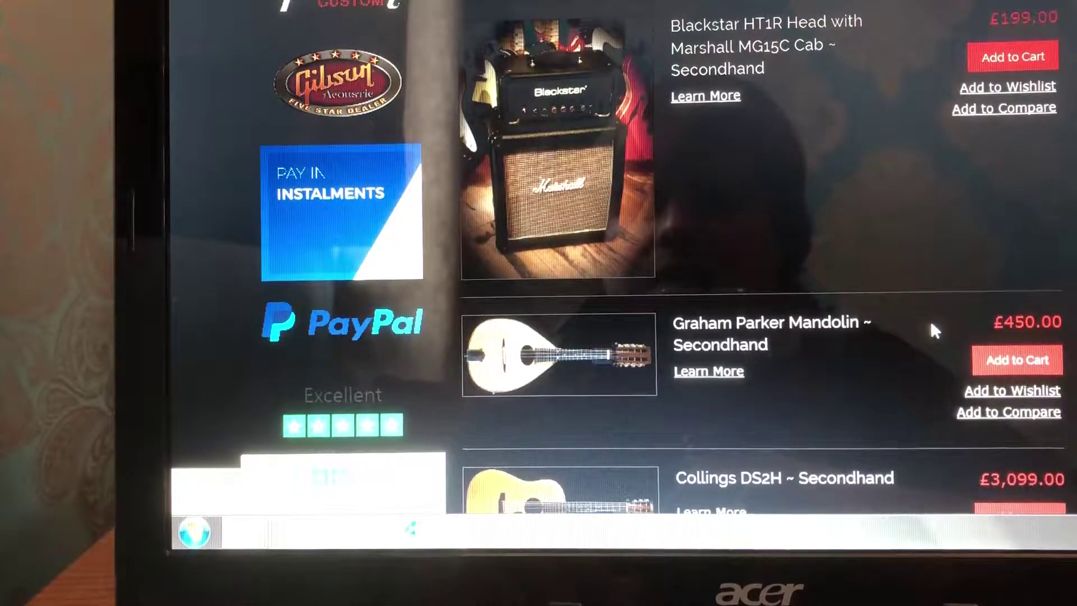
Scroll the Secondhand list down to the Tokai TST 38 Sunburst and Sonntag Allegria
{"action": "key", "text": "ctrl"}
{"action": "scroll", "coordinate": [931, 327], "scroll_direction": "down", "scroll_amount": 3}
{"action": "scroll", "coordinate": [931, 327], "scroll_direction": "down", "scroll_amount": 1}
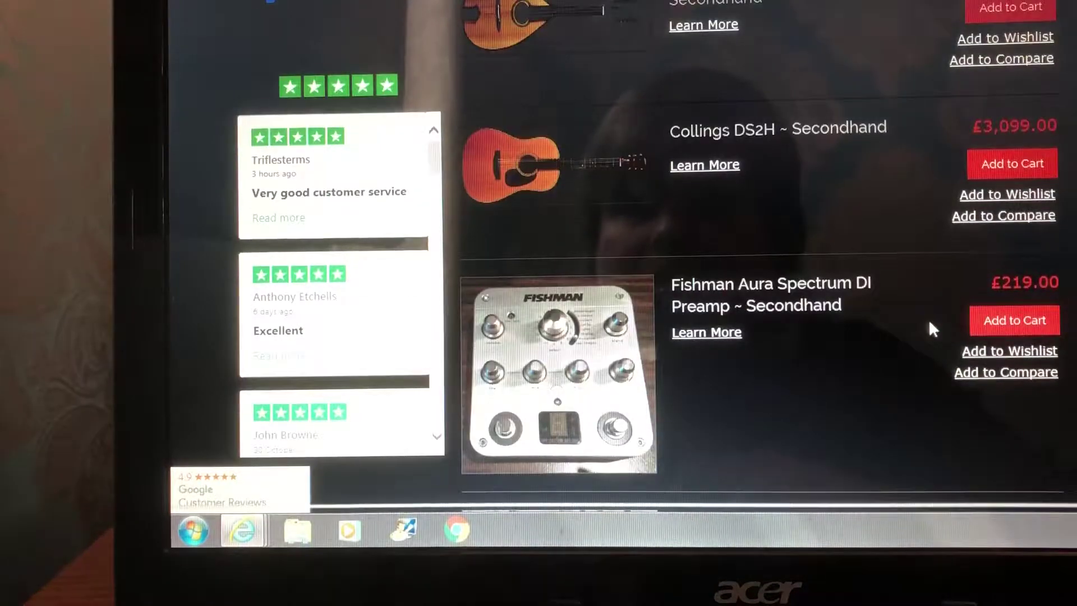
{"action": "scroll", "coordinate": [928, 319], "scroll_direction": "down", "scroll_amount": 4}
{"action": "key", "text": "ctrl"}
{"action": "scroll", "coordinate": [934, 322], "scroll_direction": "down", "scroll_amount": 2}
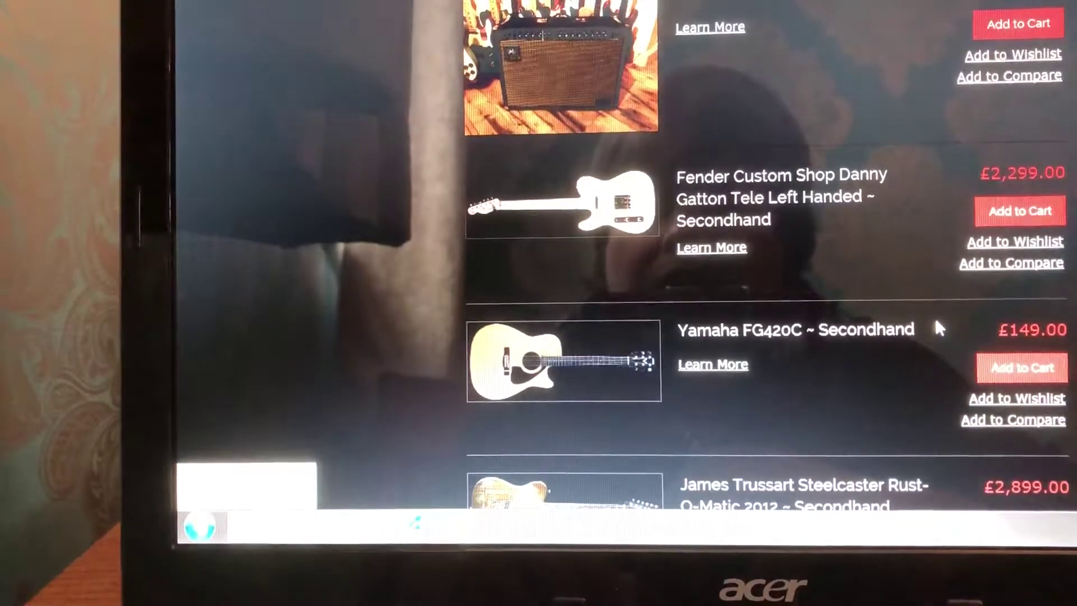
{"action": "scroll", "coordinate": [938, 329], "scroll_direction": "up", "scroll_amount": 1}
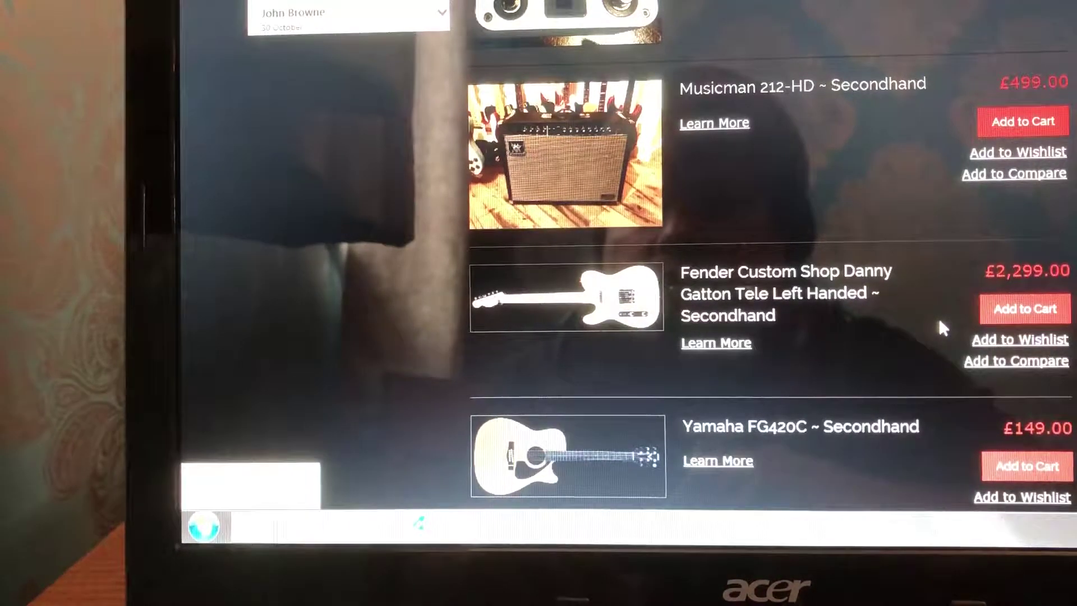
{"action": "scroll", "coordinate": [940, 328], "scroll_direction": "down", "scroll_amount": 2}
{"action": "scroll", "coordinate": [939, 323], "scroll_direction": "down", "scroll_amount": 2}
{"action": "scroll", "coordinate": [940, 324], "scroll_direction": "down", "scroll_amount": 2}
{"action": "scroll", "coordinate": [942, 328], "scroll_direction": "down", "scroll_amount": 2}
{"action": "scroll", "coordinate": [940, 328], "scroll_direction": "down", "scroll_amount": 2}
{"action": "scroll", "coordinate": [941, 329], "scroll_direction": "down", "scroll_amount": 2}
{"action": "scroll", "coordinate": [941, 328], "scroll_direction": "down", "scroll_amount": 3}
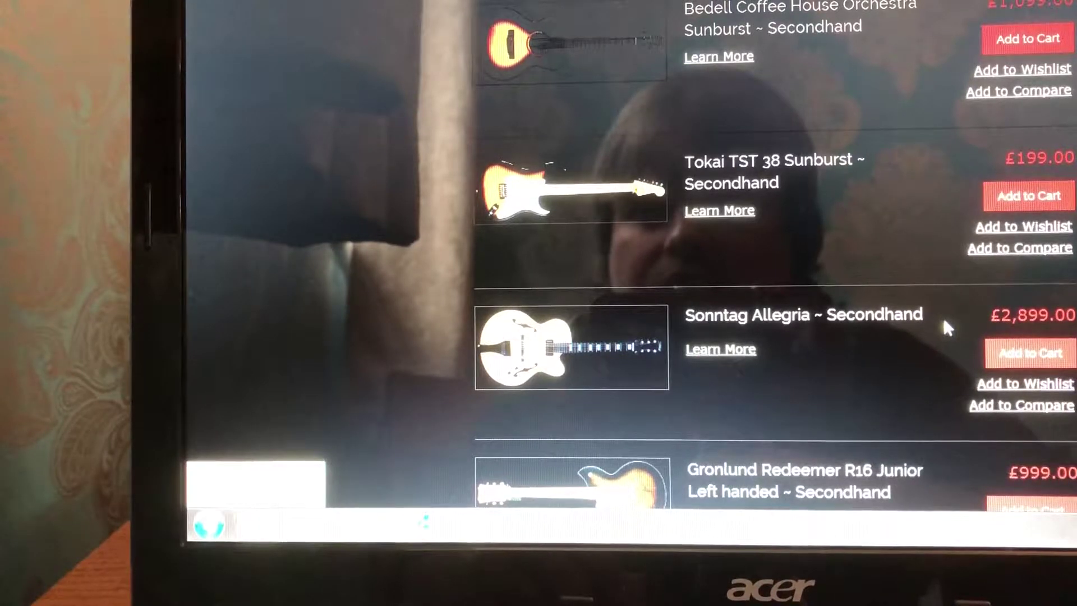
Open the Tokai TST 38 Sunburst page (£199), browse its photos, and close the gallery
{"action": "left_click", "coordinate": [800, 171]}
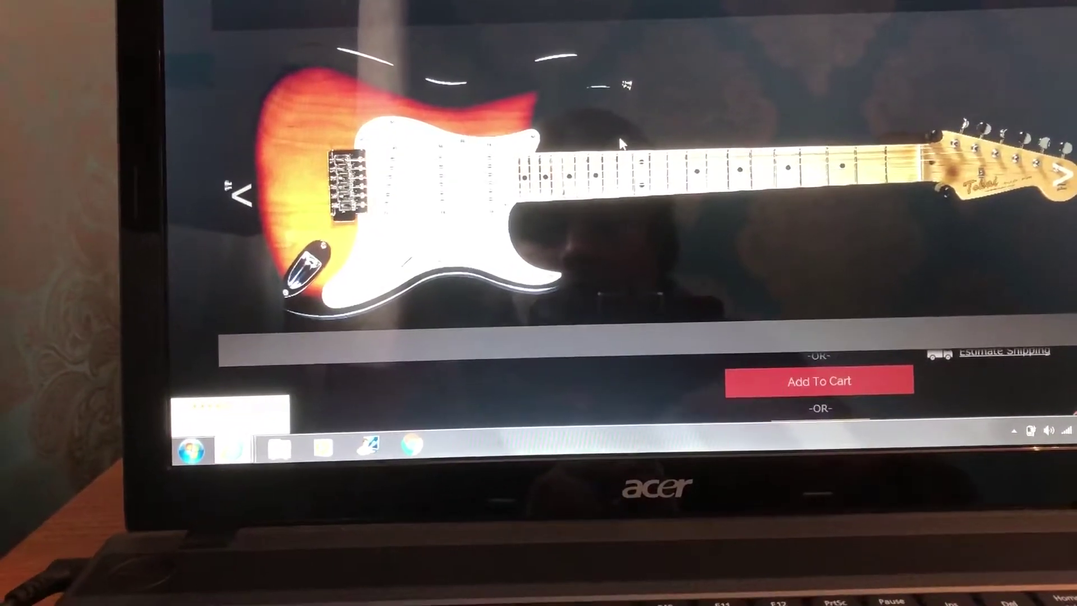
{"action": "mouse_move", "coordinate": [652, 169]}
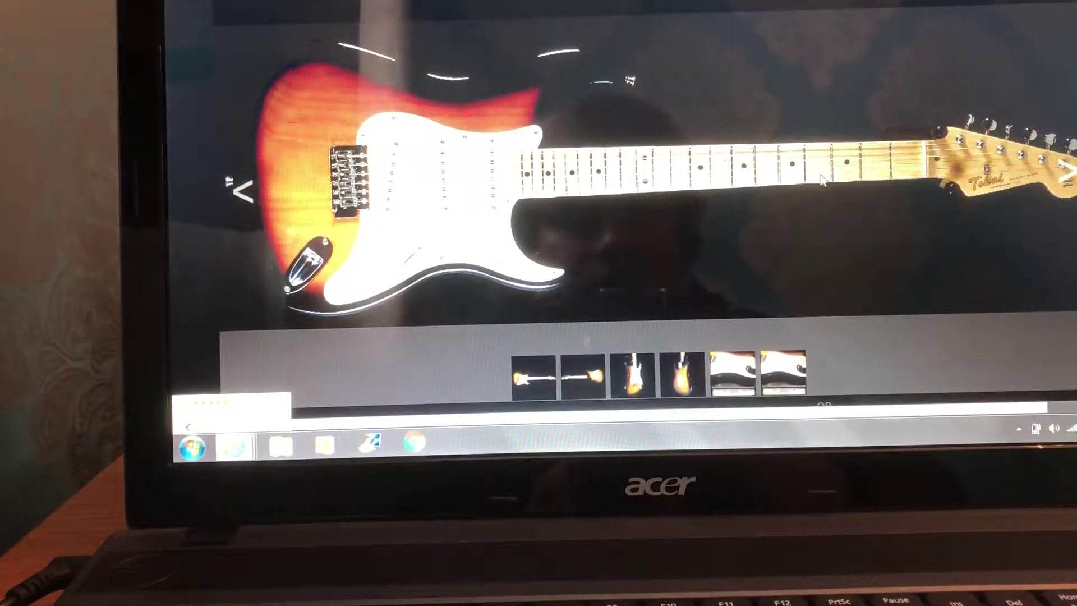
{"action": "left_click", "coordinate": [1066, 173]}
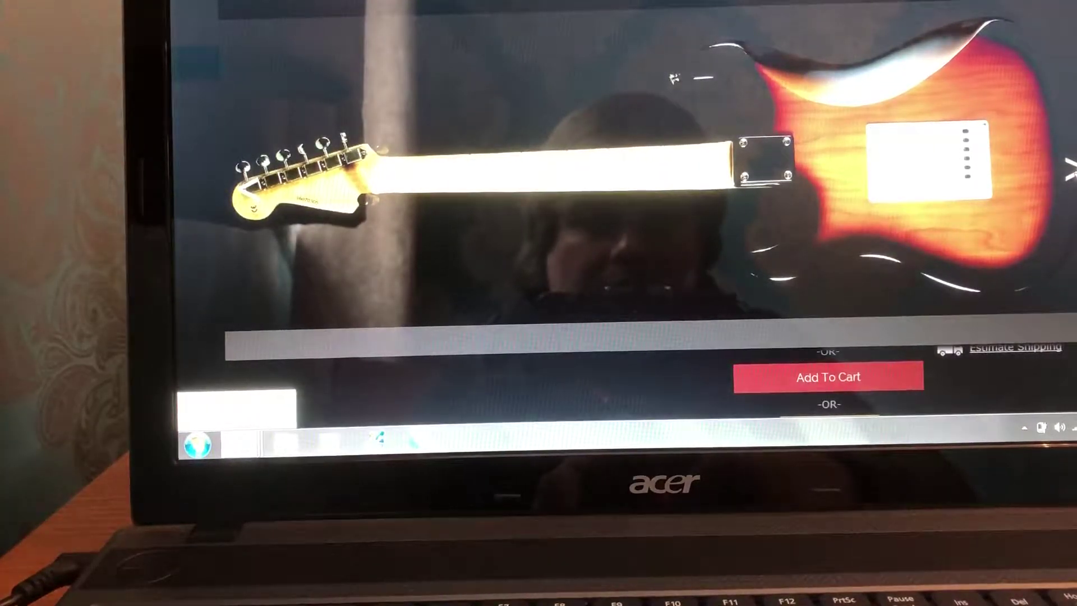
{"action": "key", "text": "Right"}
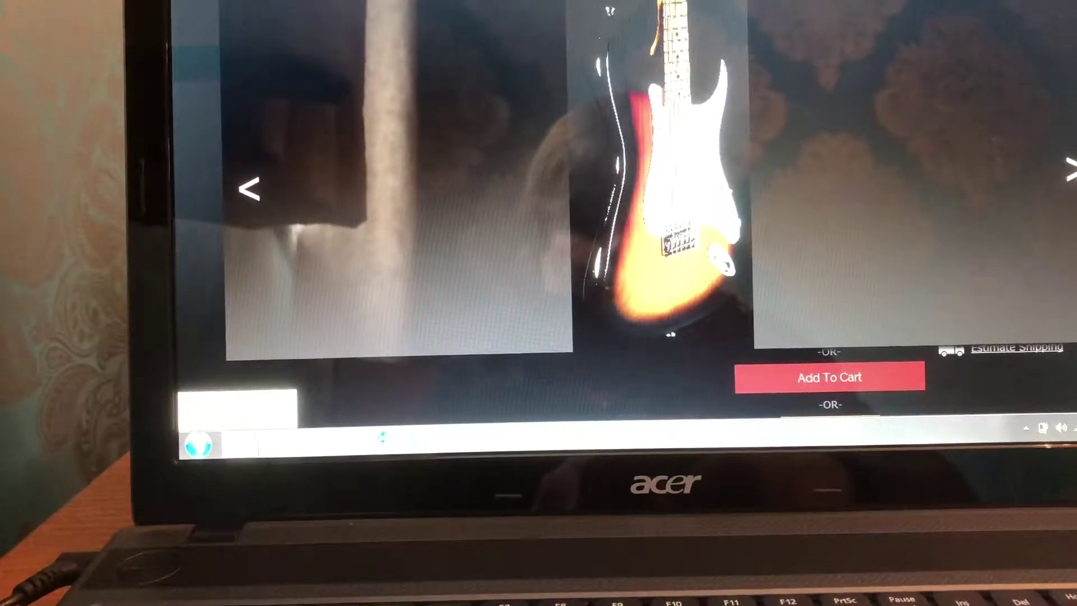
{"action": "key", "text": "Right"}
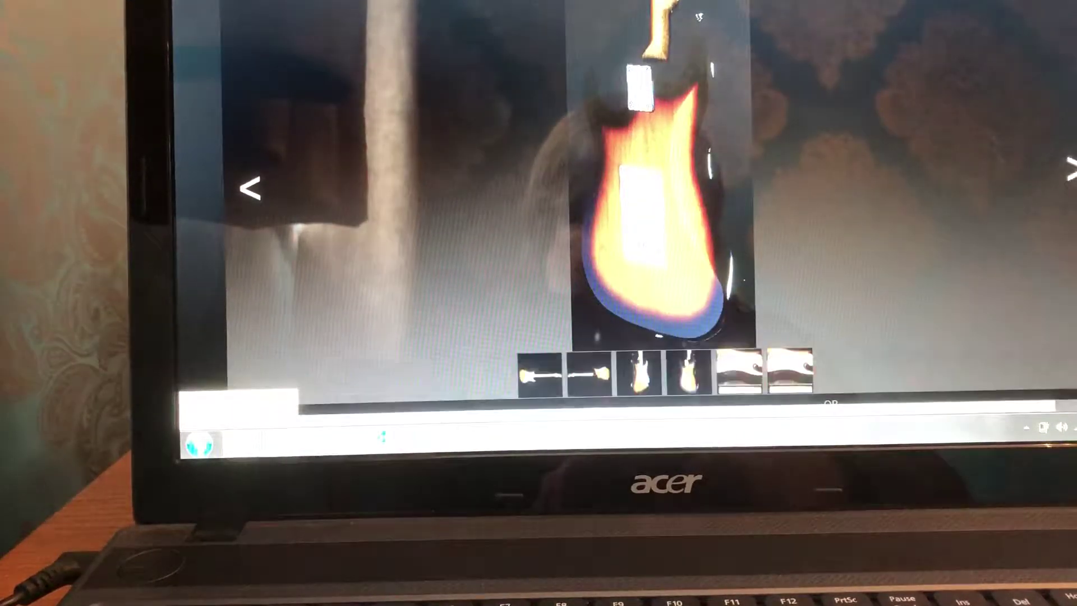
{"action": "key", "text": "Escape"}
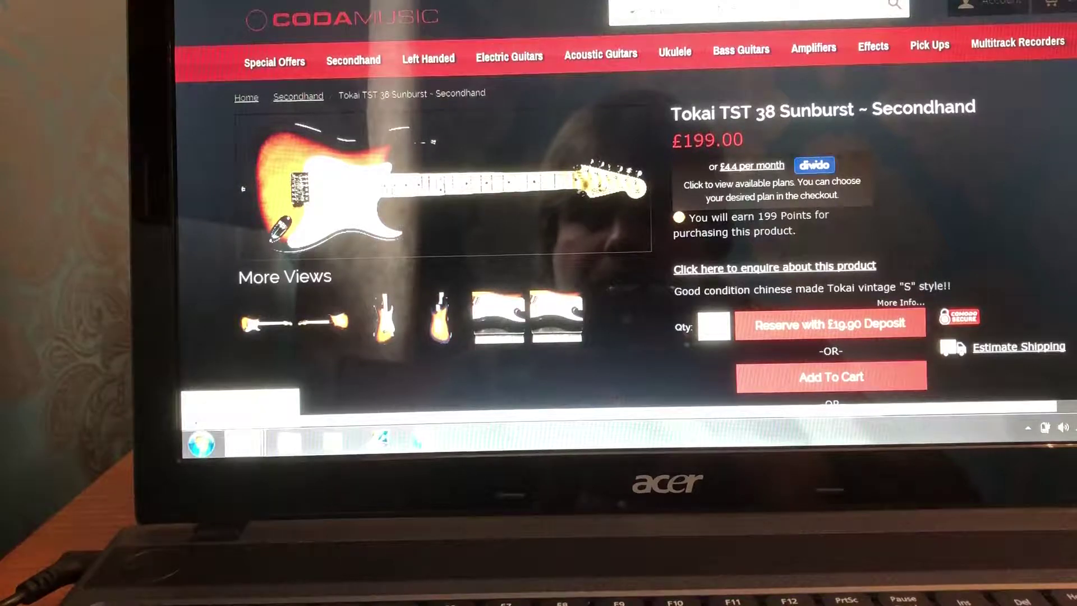
Return to the Secondhand list, positioned at the Martin D15E Special (£1,099)
{"action": "key", "text": "alt+Left"}
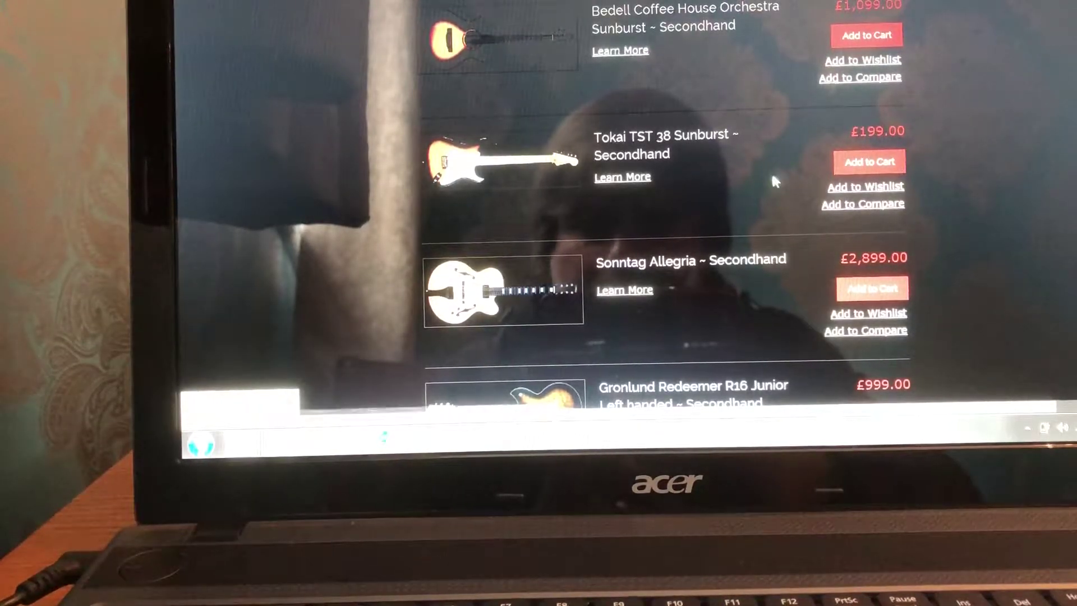
{"action": "scroll", "coordinate": [772, 176], "scroll_direction": "down", "scroll_amount": 5}
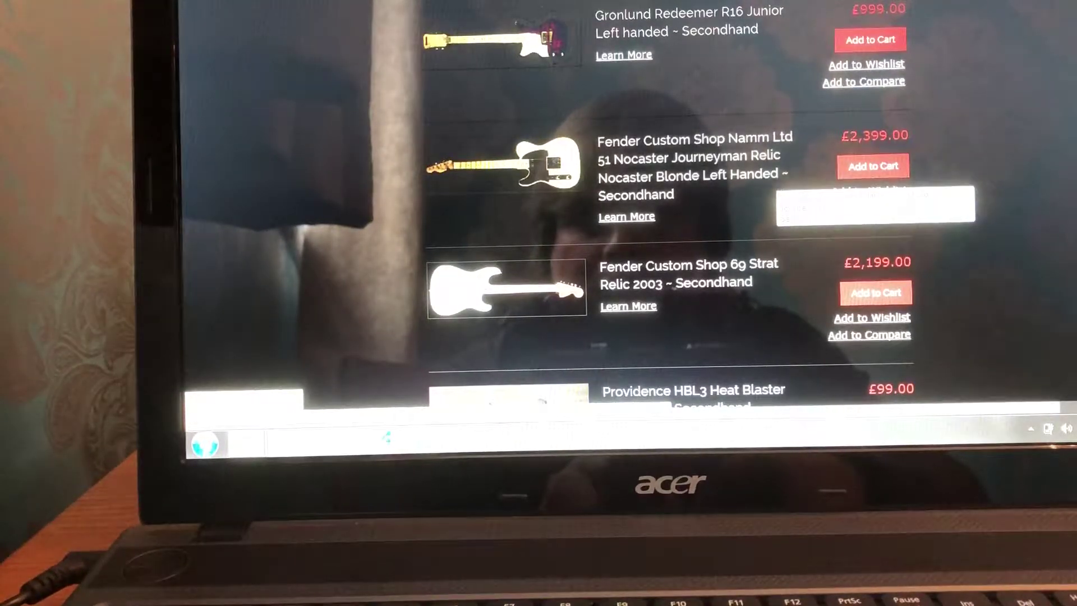
{"action": "scroll", "coordinate": [781, 206], "scroll_direction": "down", "scroll_amount": 3}
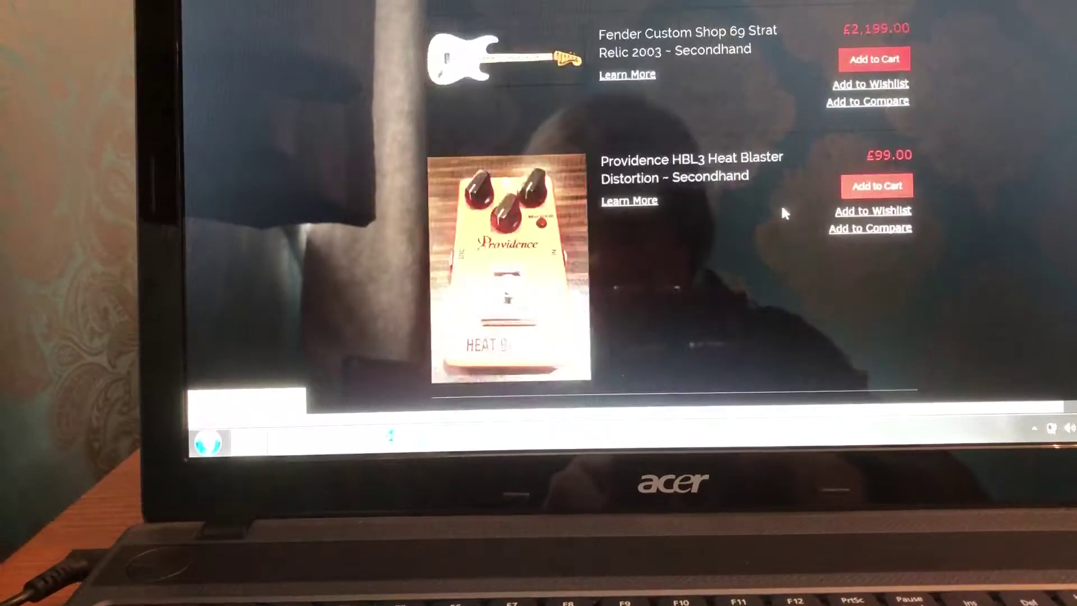
{"action": "scroll", "coordinate": [780, 212], "scroll_direction": "down", "scroll_amount": 3}
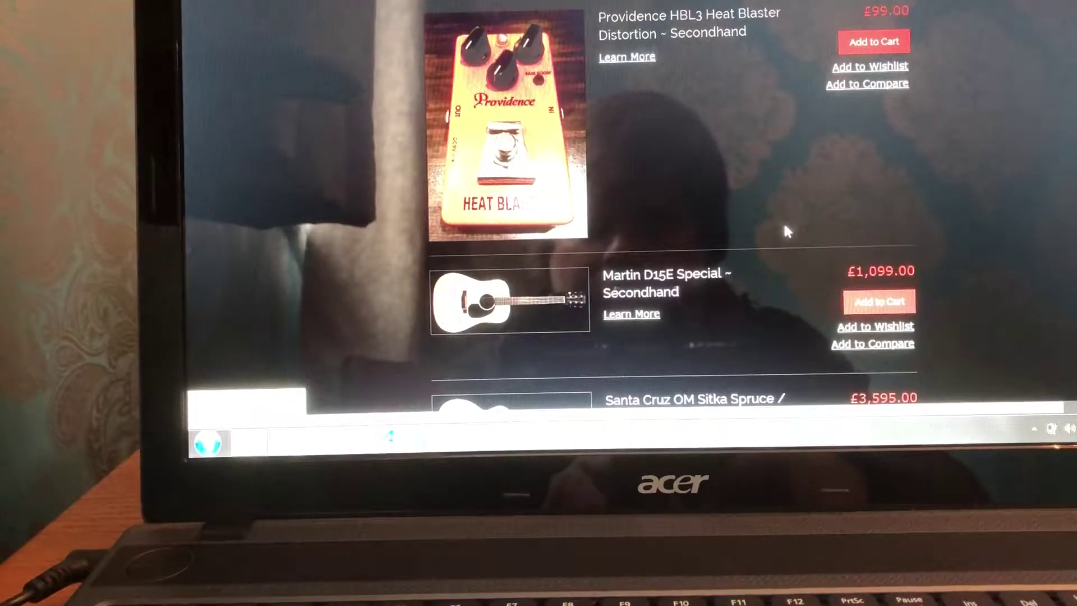
{"action": "scroll", "coordinate": [784, 228], "scroll_direction": "down", "scroll_amount": 3}
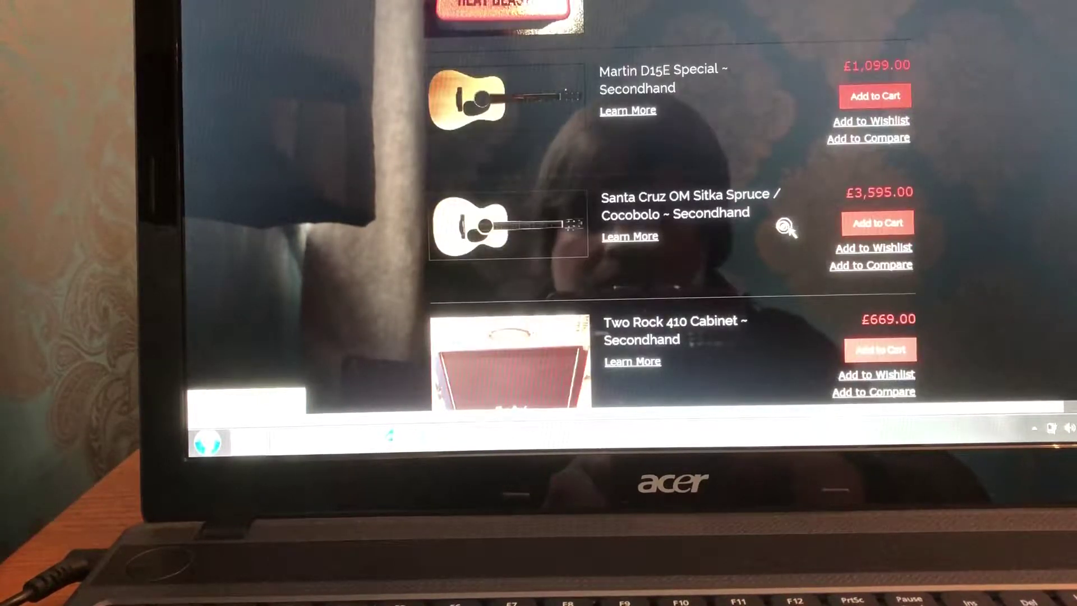
Open the Martin D15E Special secondhand product page, priced £1,099
{"action": "left_click", "coordinate": [618, 76]}
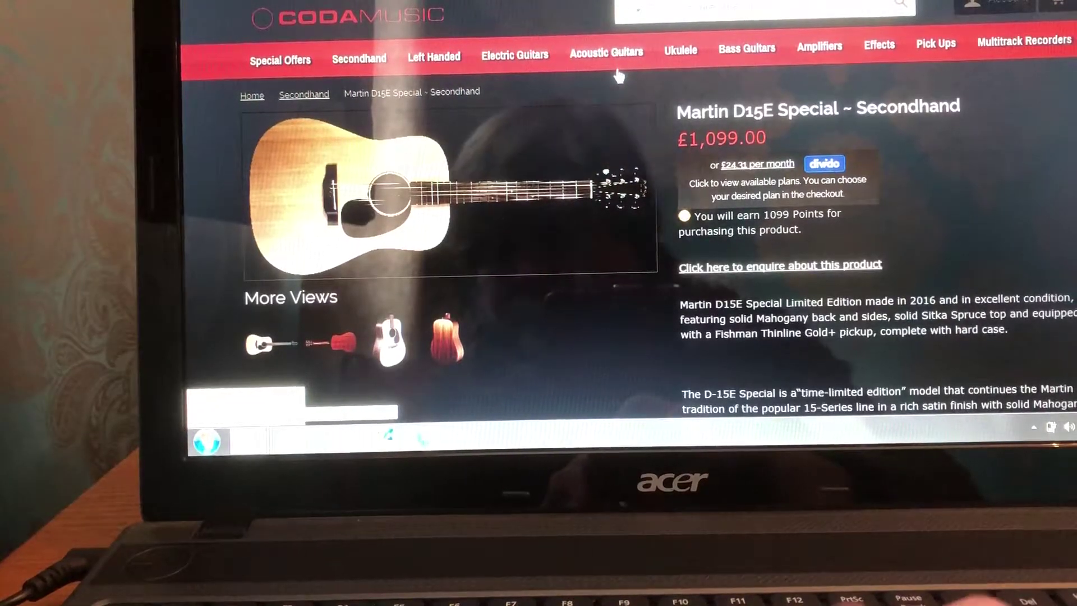
{"action": "scroll", "coordinate": [619, 76], "scroll_direction": "down", "scroll_amount": 1}
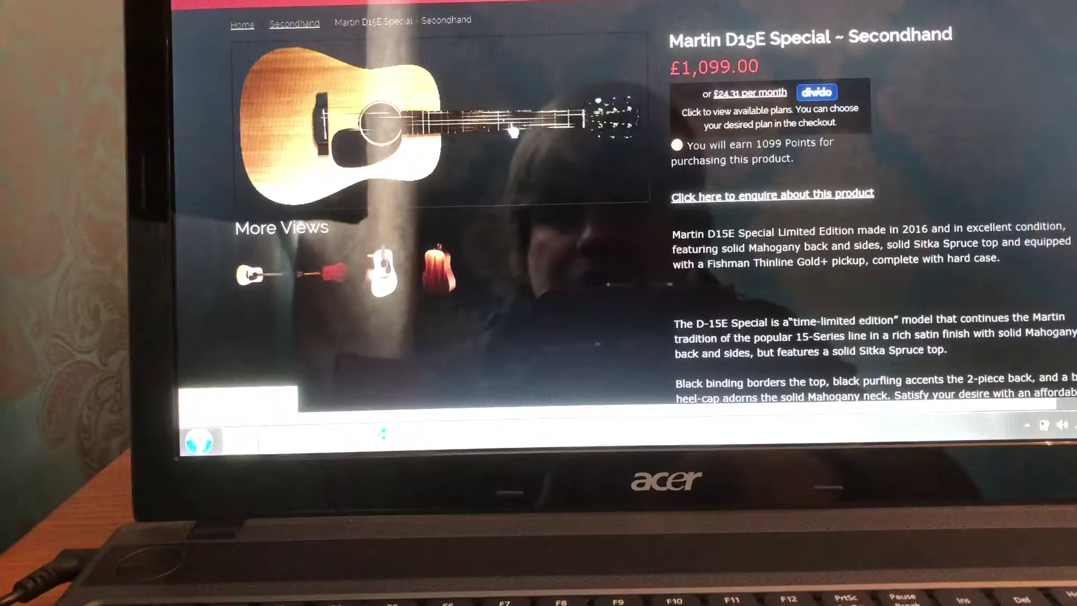
{"action": "left_click", "coordinate": [513, 128]}
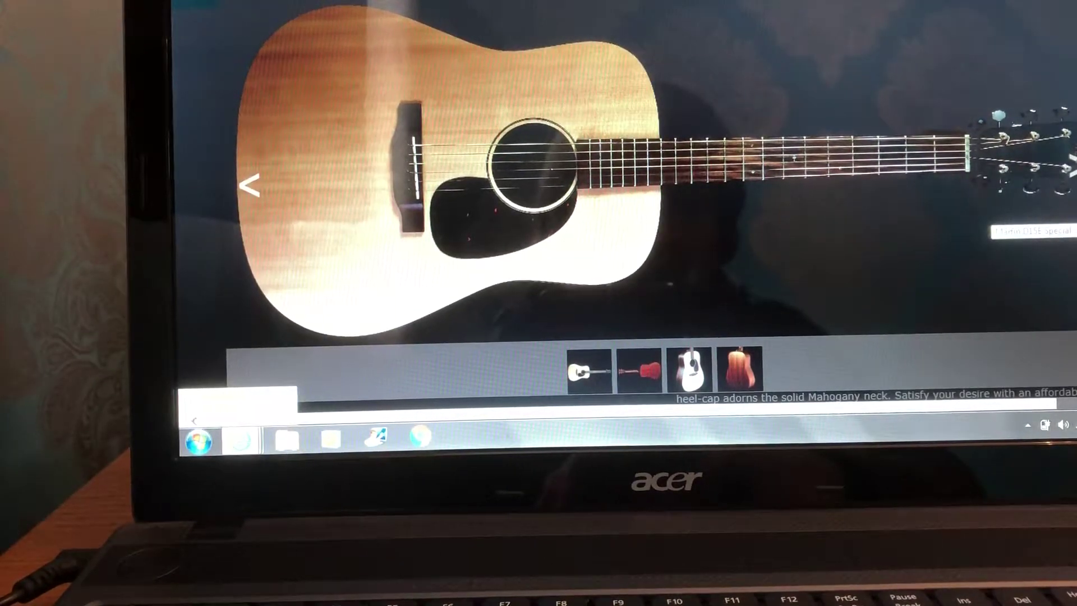
{"action": "left_click", "coordinate": [993, 220]}
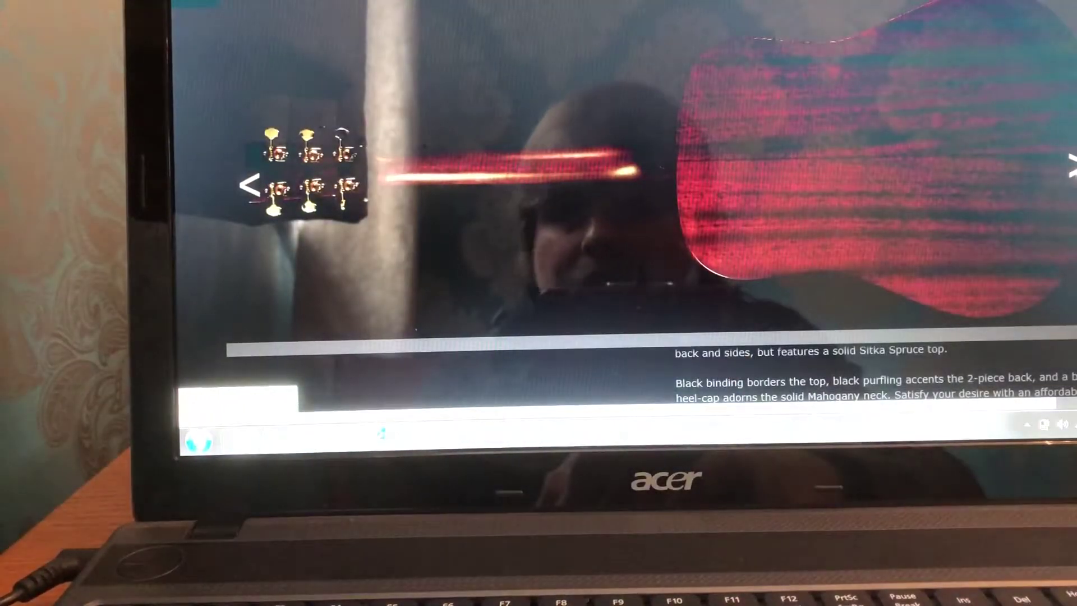